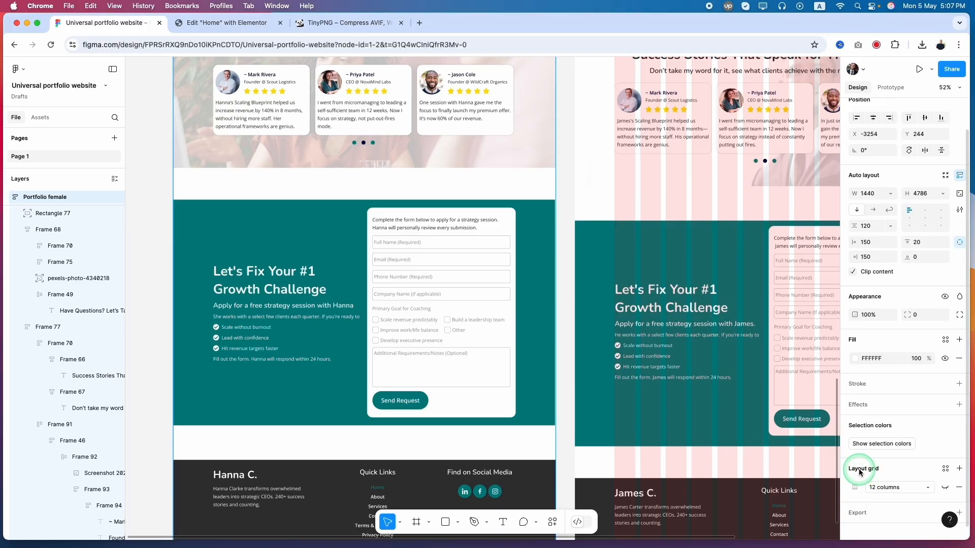
Show the 12-column layout grid on the Portfolio female frame around the strategy session form section.
click(945, 489)
scroll(269, 406, down, 3)
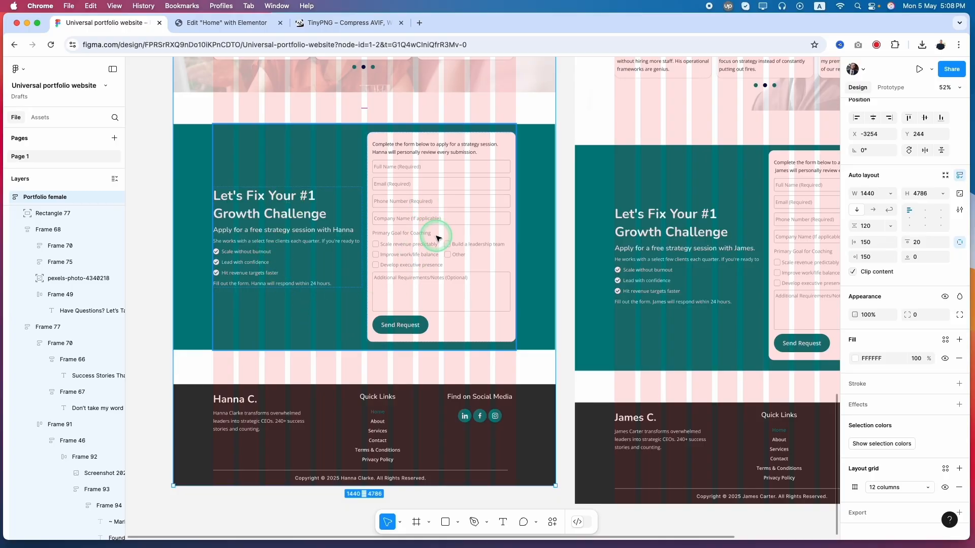
Switch to the Elementor page editor and add a row-direction Flexbox container below the reviews section.
click(227, 22)
scroll(462, 447, down, 3)
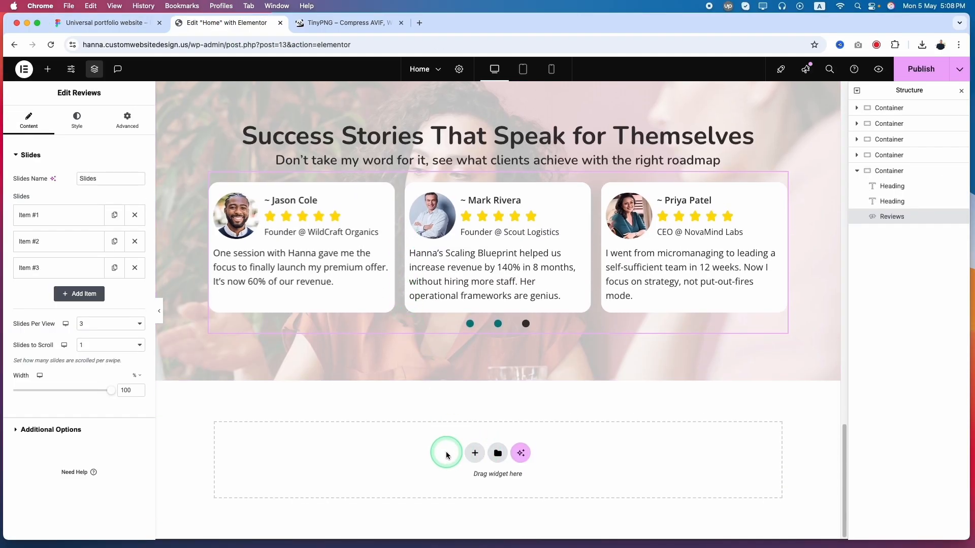
click(475, 454)
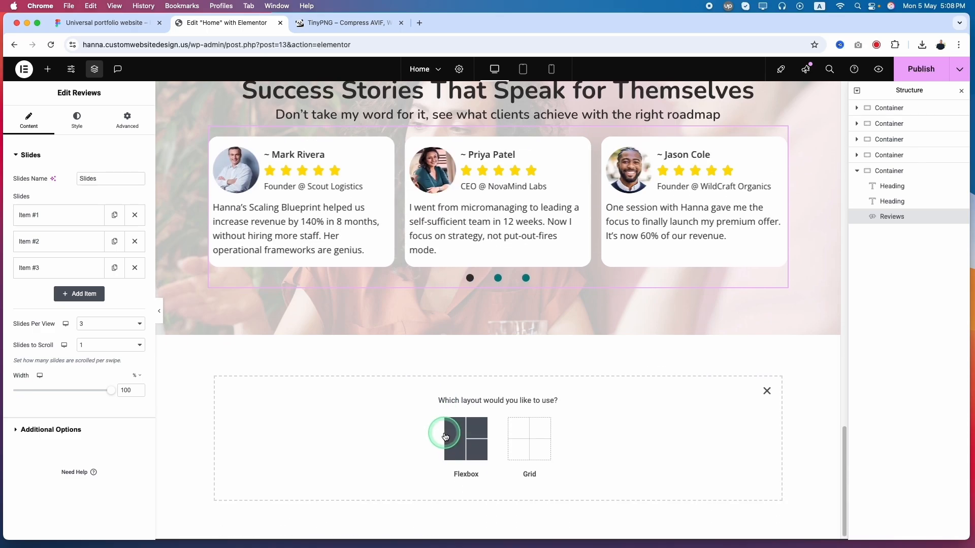
click(469, 451)
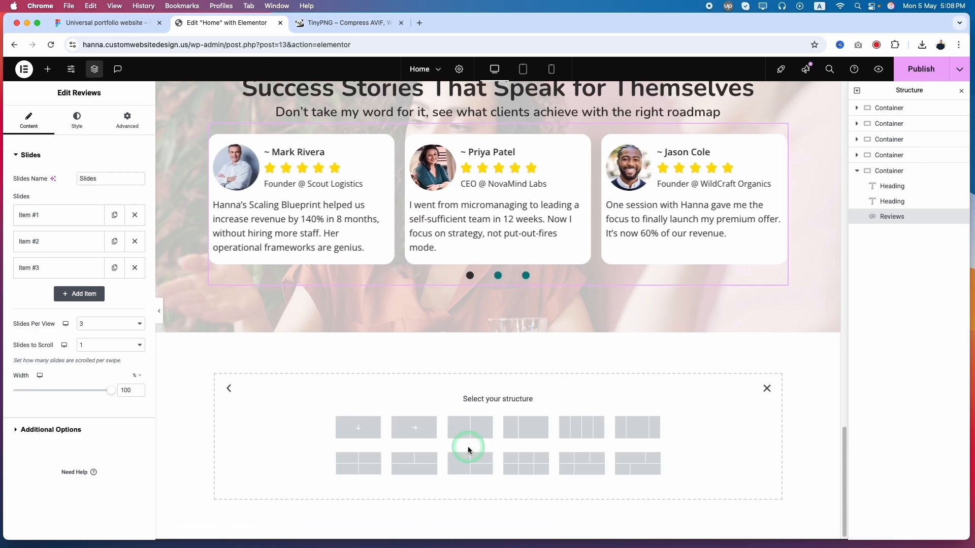
click(418, 433)
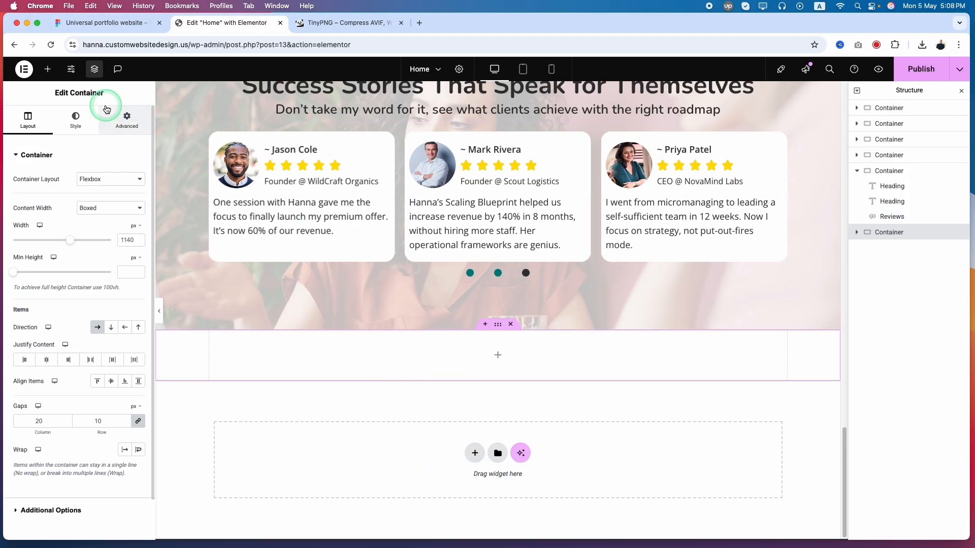
Unlink the new container's margin and padding values and set its top margin to 120 px.
click(127, 121)
click(138, 182)
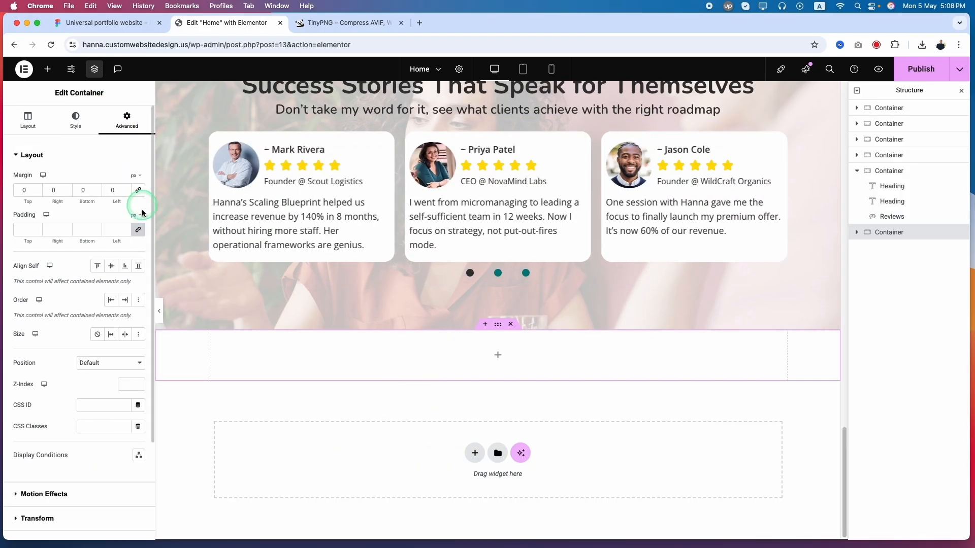
click(38, 187)
click(36, 192)
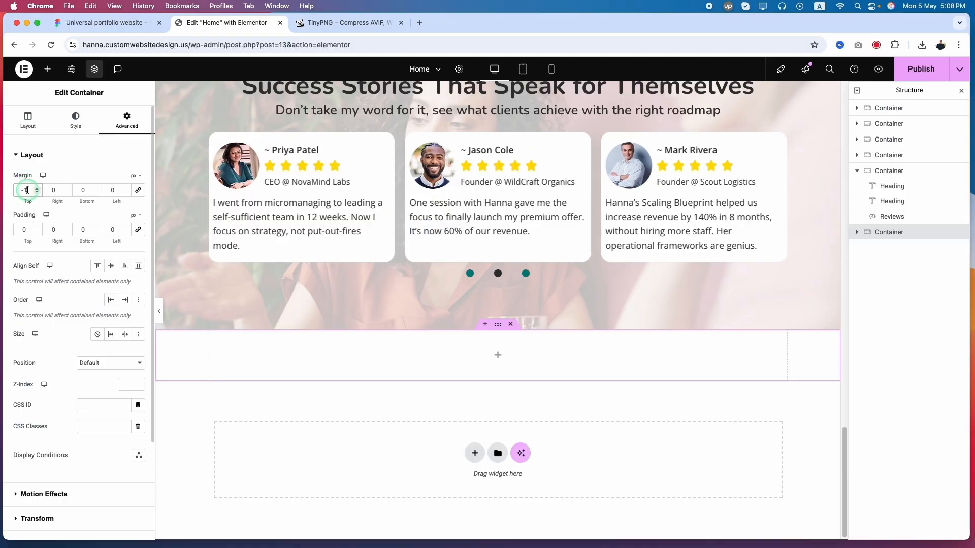
text(120)
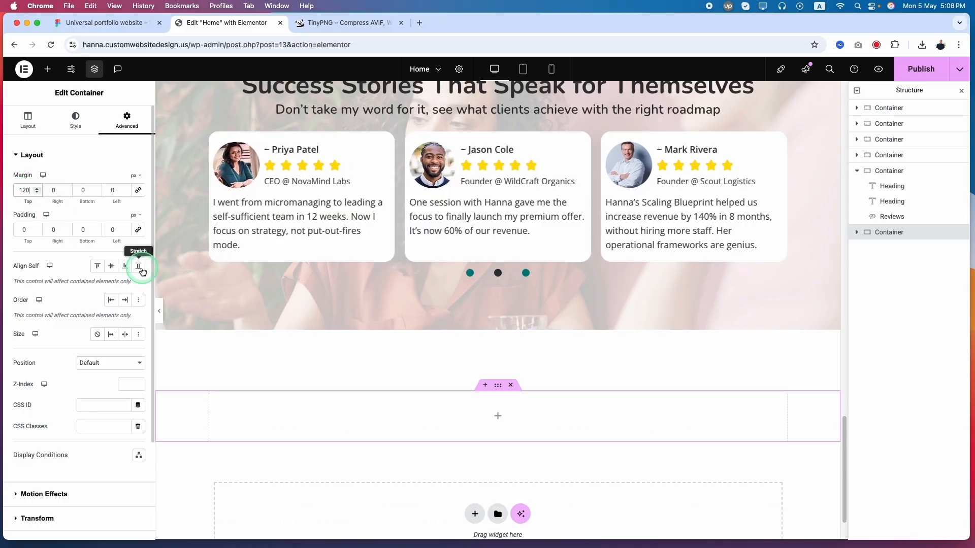
Give the container a classic background in the global Primary Color.
click(78, 125)
click(97, 200)
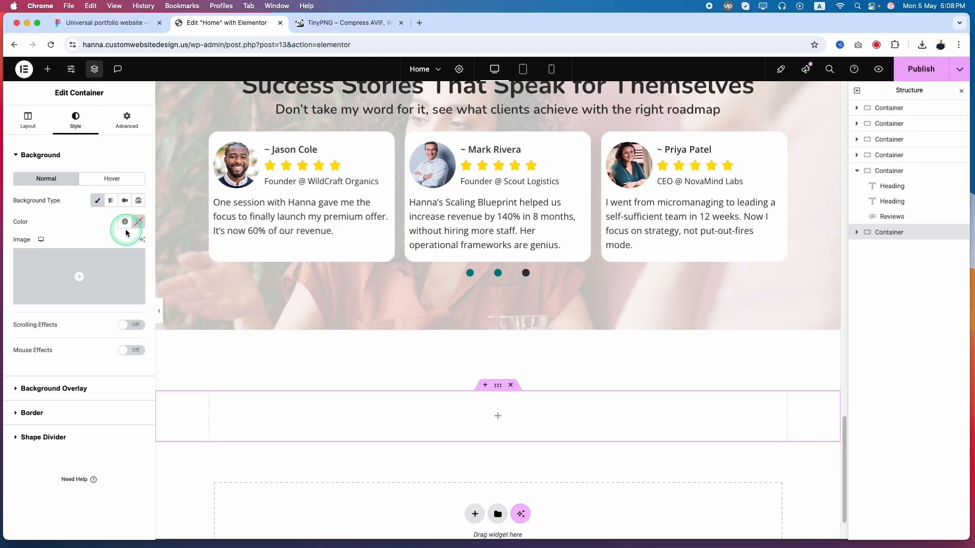
click(125, 222)
click(45, 268)
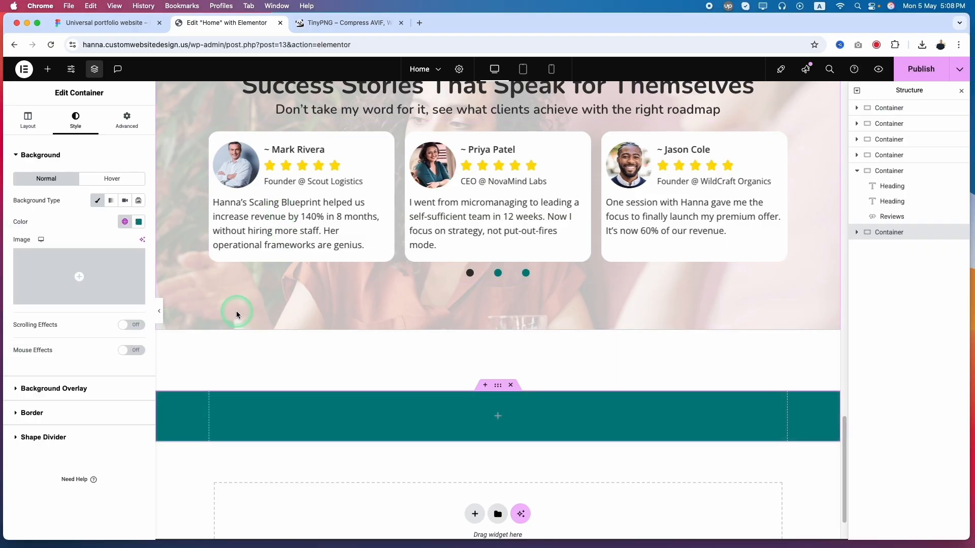
Check the form section in the Figma design, and add a Heading widget inside the teal container in Elementor.
click(101, 22)
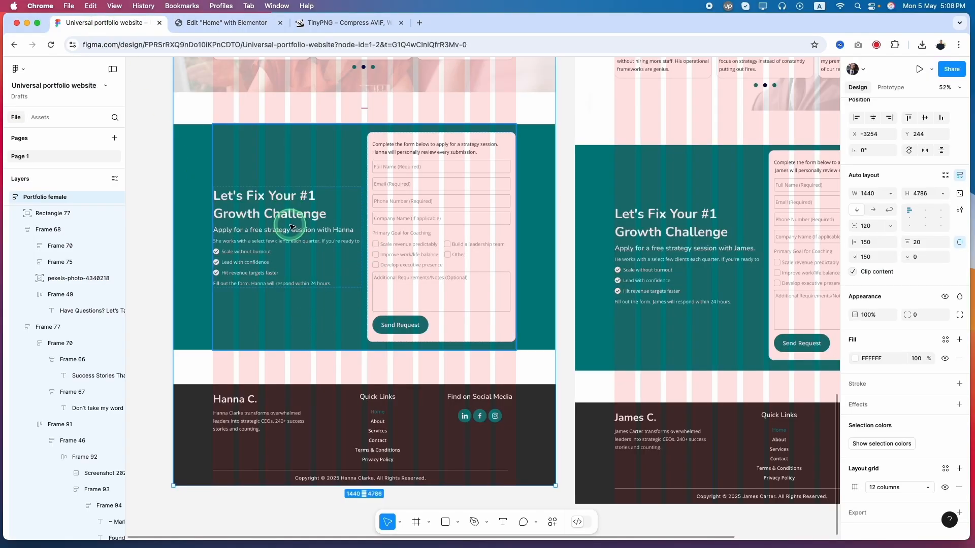
click(242, 30)
scroll(457, 383, down, 3)
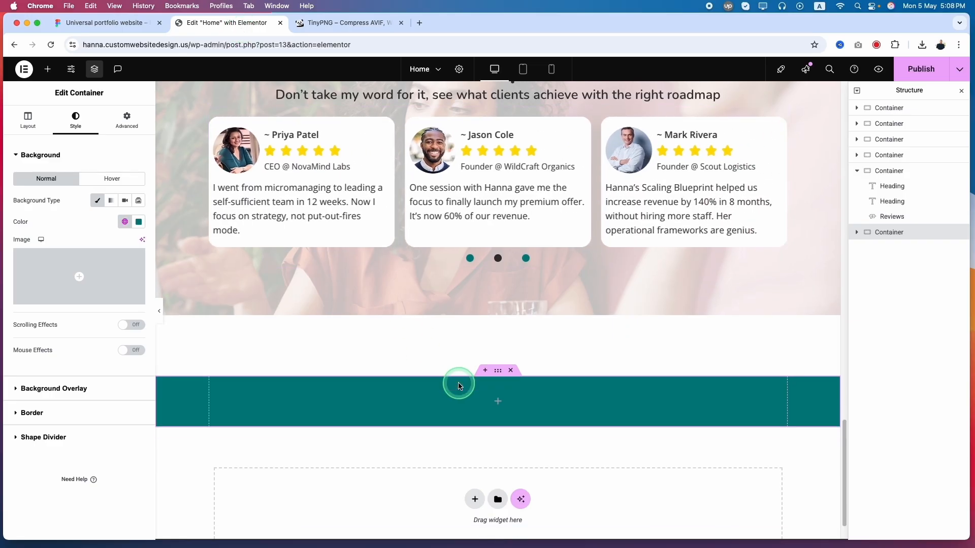
click(47, 71)
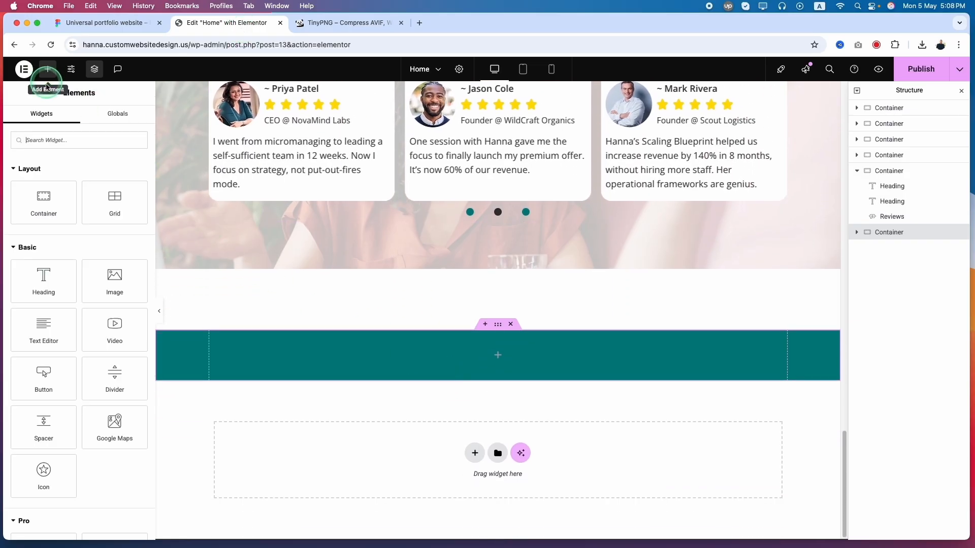
drag(50, 279, 543, 368)
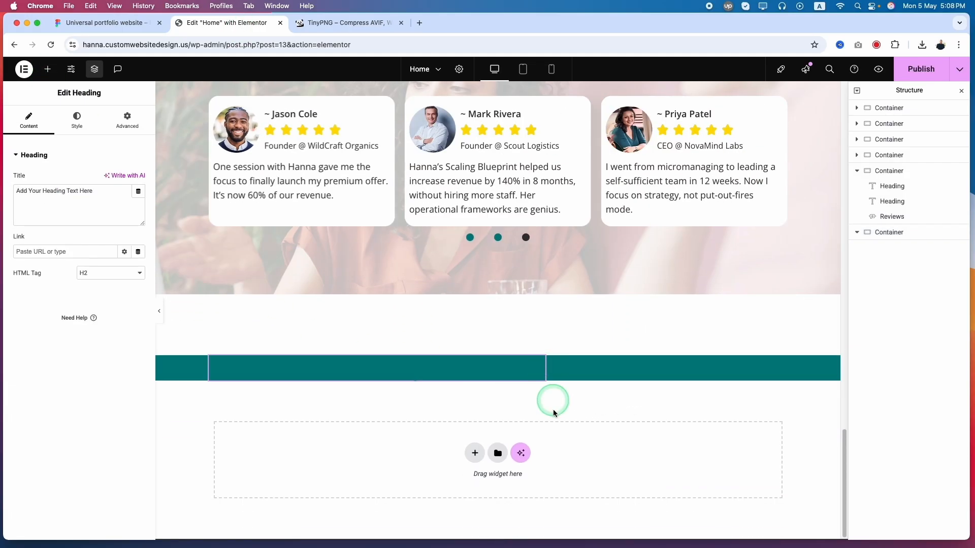
Style the new heading with the global Secondary Color, the global Header font and left alignment.
click(76, 121)
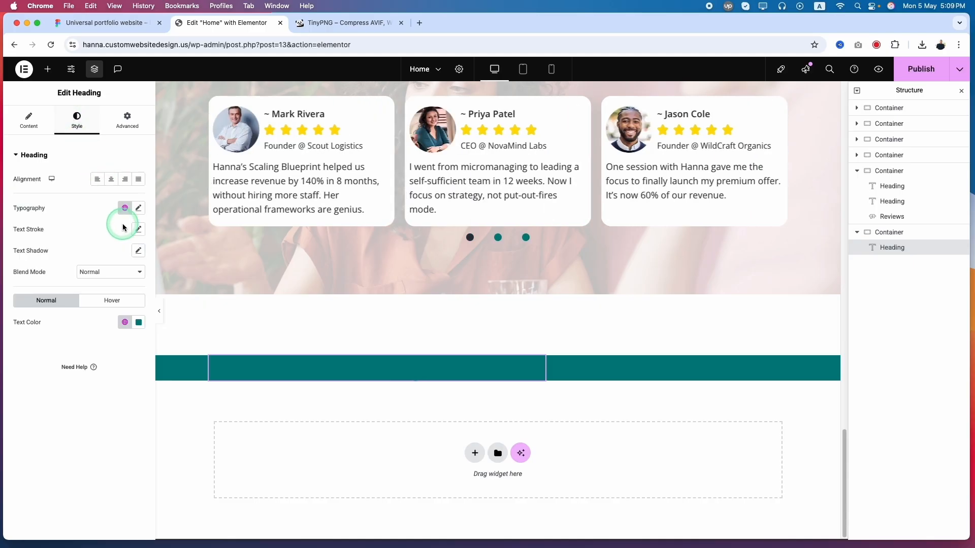
click(125, 323)
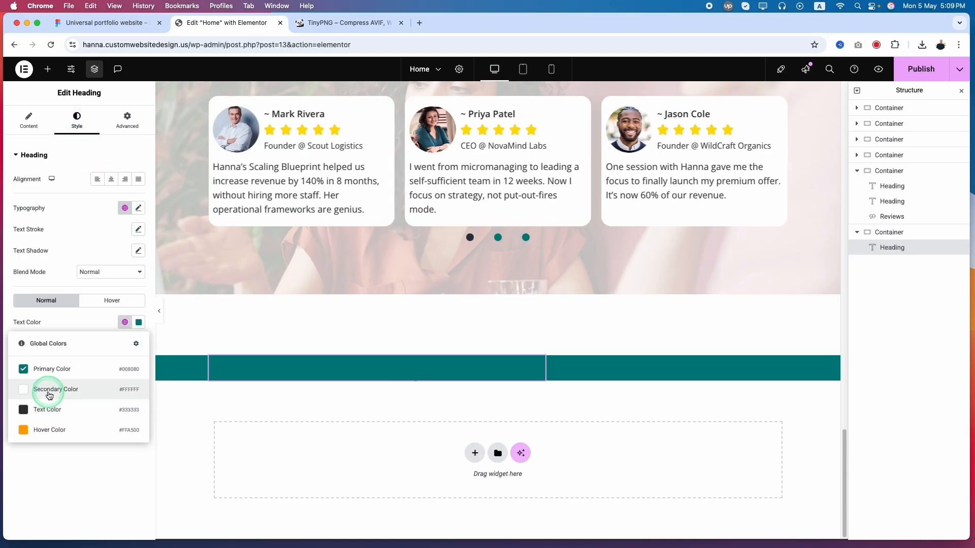
click(47, 396)
click(124, 208)
click(87, 265)
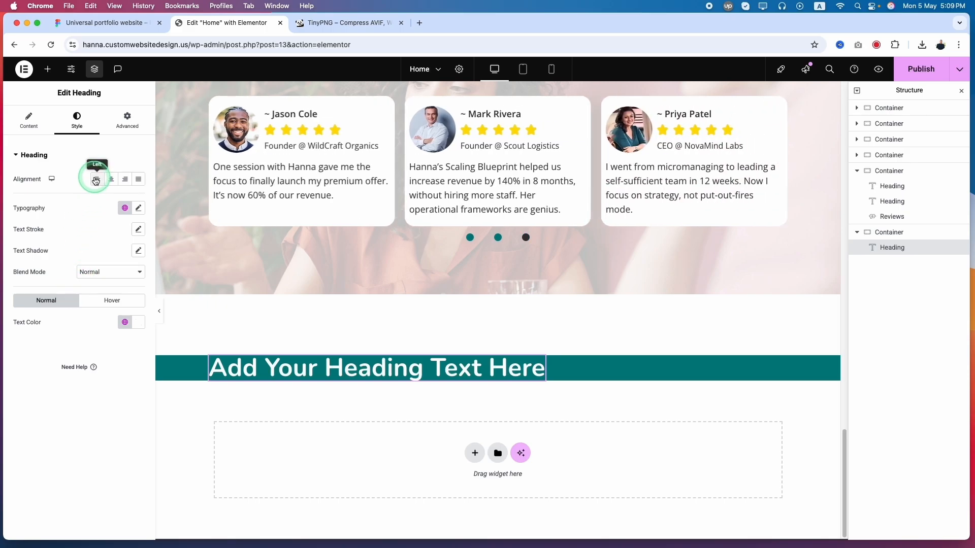
Copy "Let's Fix Your #1 Growth Challenge" from the Figma design and use it as the Elementor heading's title.
click(28, 122)
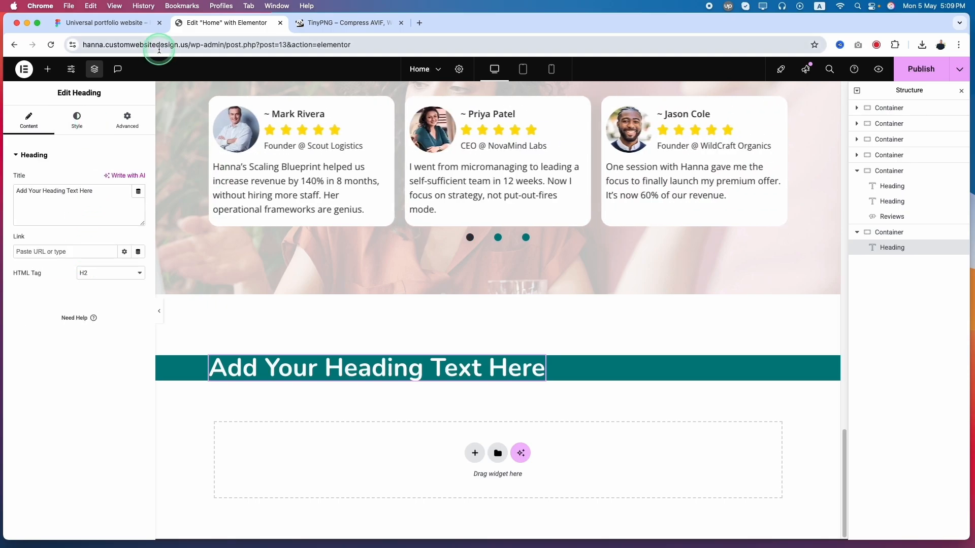
click(76, 22)
click(262, 241)
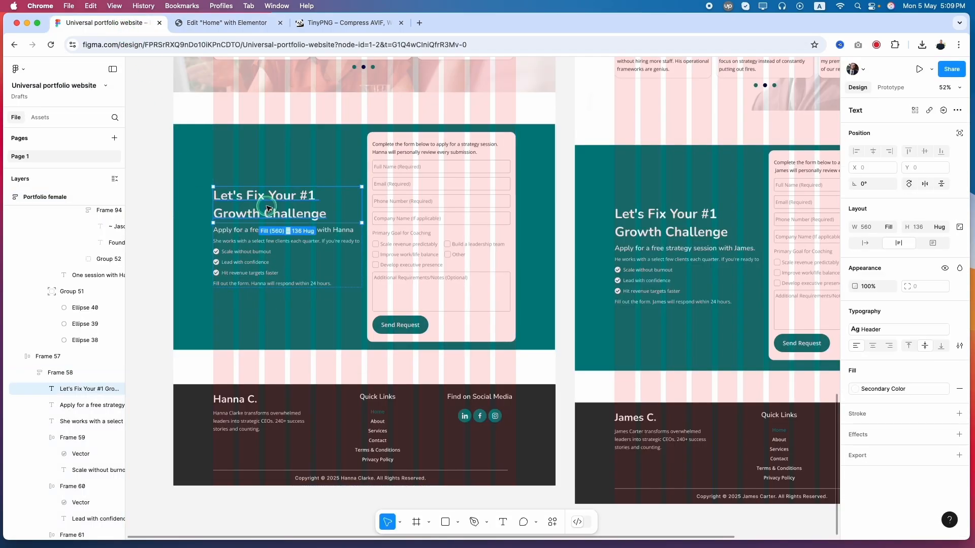
double_click(266, 206)
key(super+c)
click(187, 23)
click(78, 207)
key(super+a)
key(super+v)
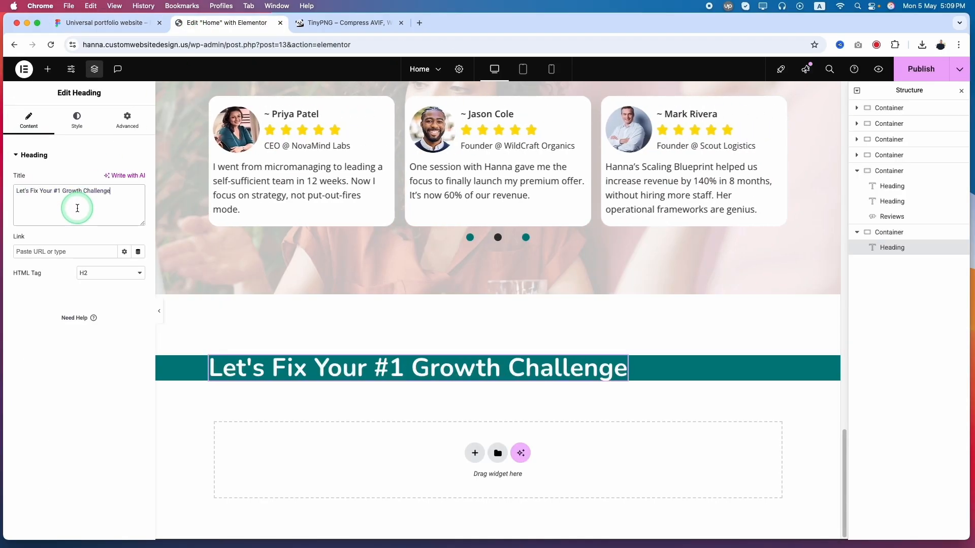
Insert a <br> line break after "#1" in the heading title.
click(72, 216)
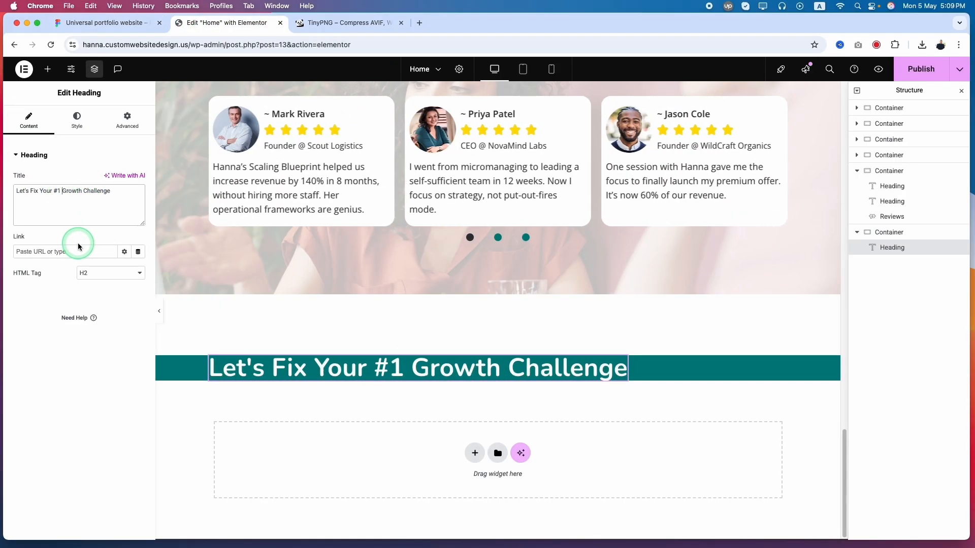
text(<b)
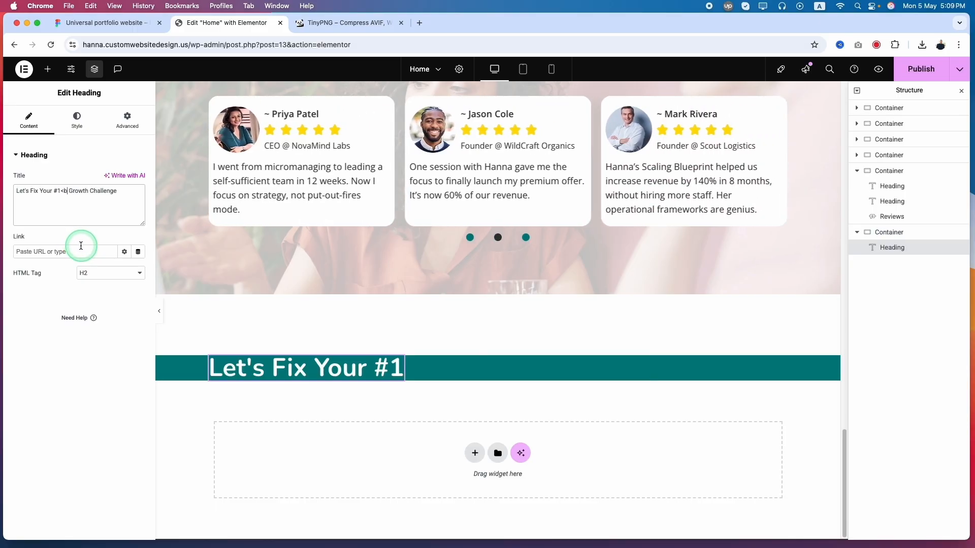
text(r>)
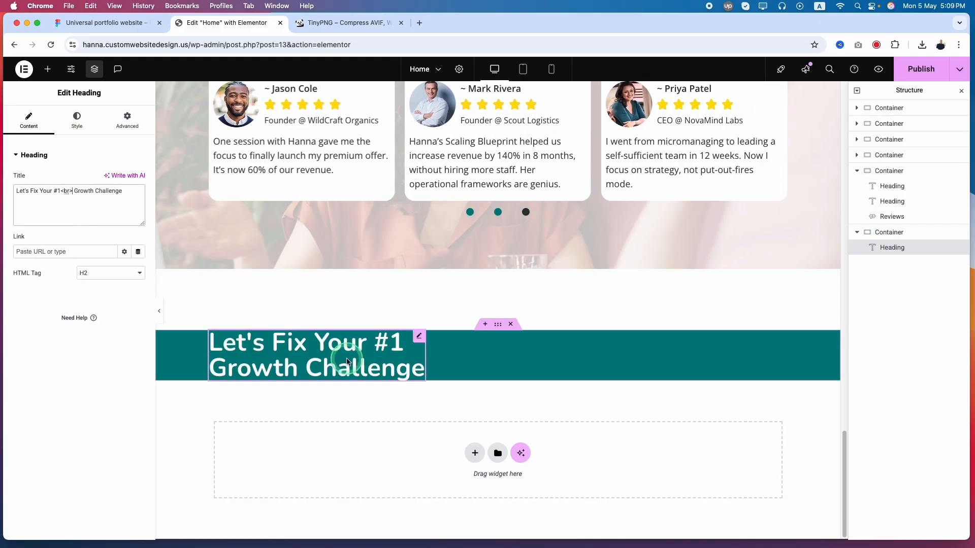
Examine the heading's typography and the global Header font's size and line height in Site Settings.
click(212, 348)
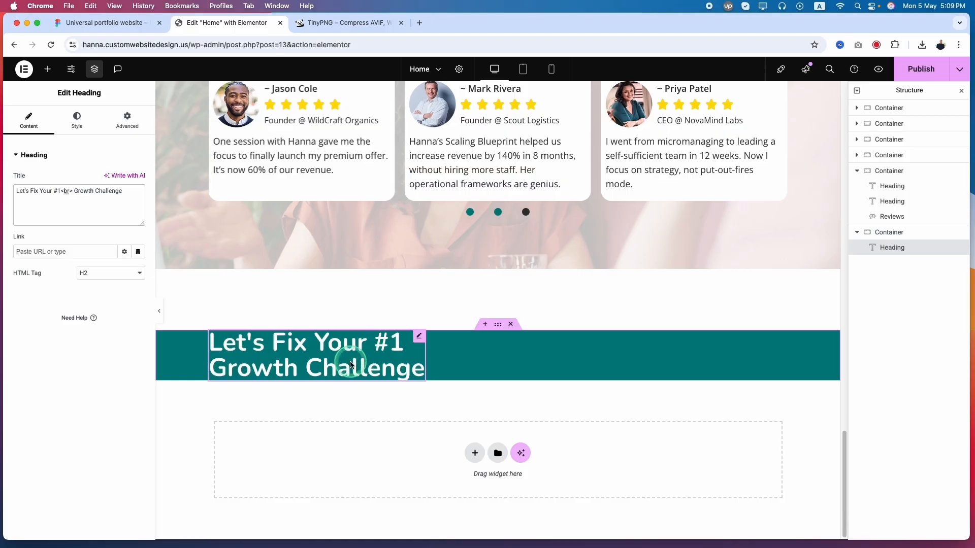
click(337, 360)
click(76, 122)
click(138, 208)
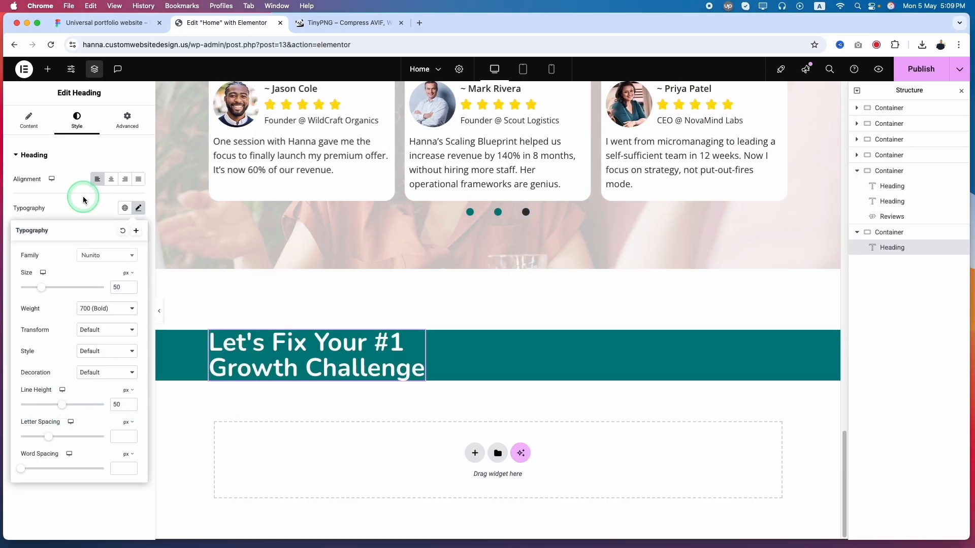
click(125, 208)
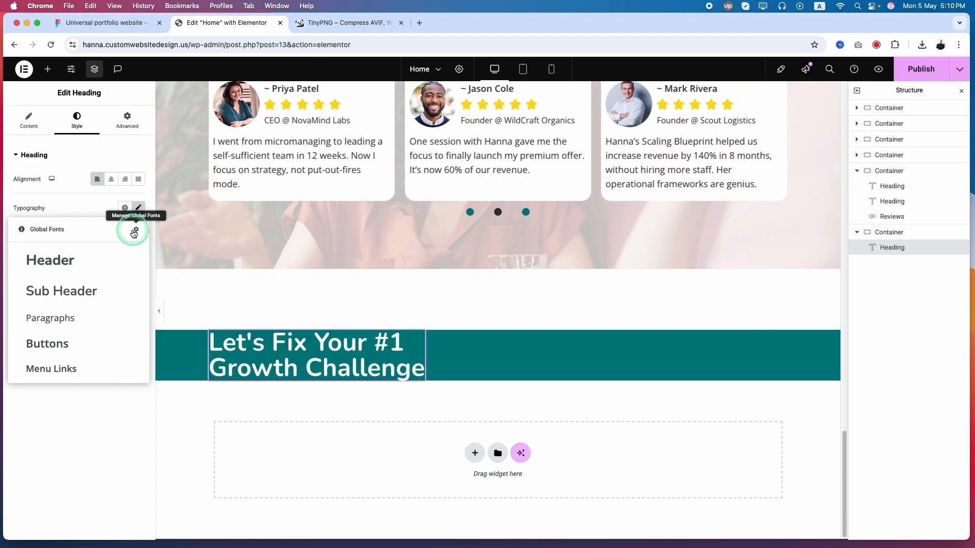
click(137, 232)
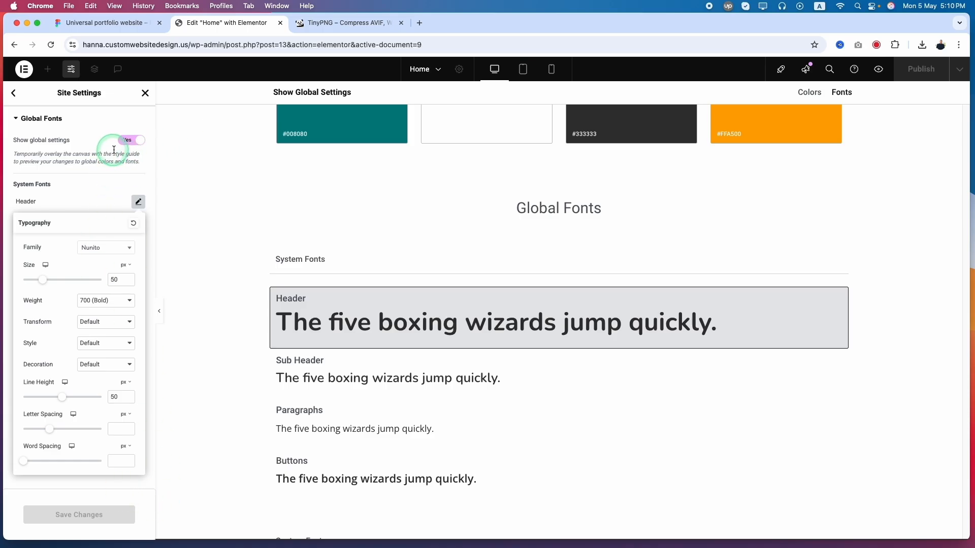
click(139, 100)
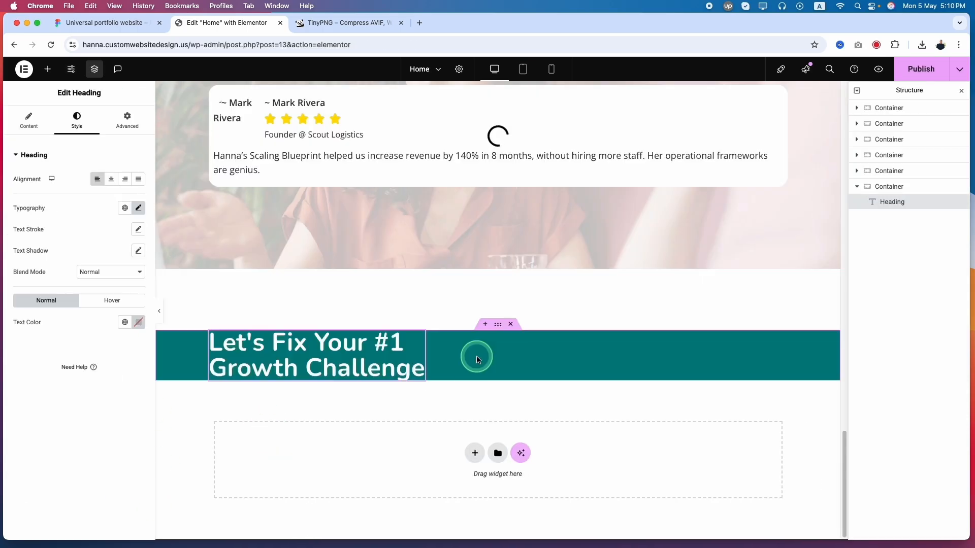
Duplicate the heading and add a nested container after the two headings in the teal section.
right_click(275, 357)
click(292, 339)
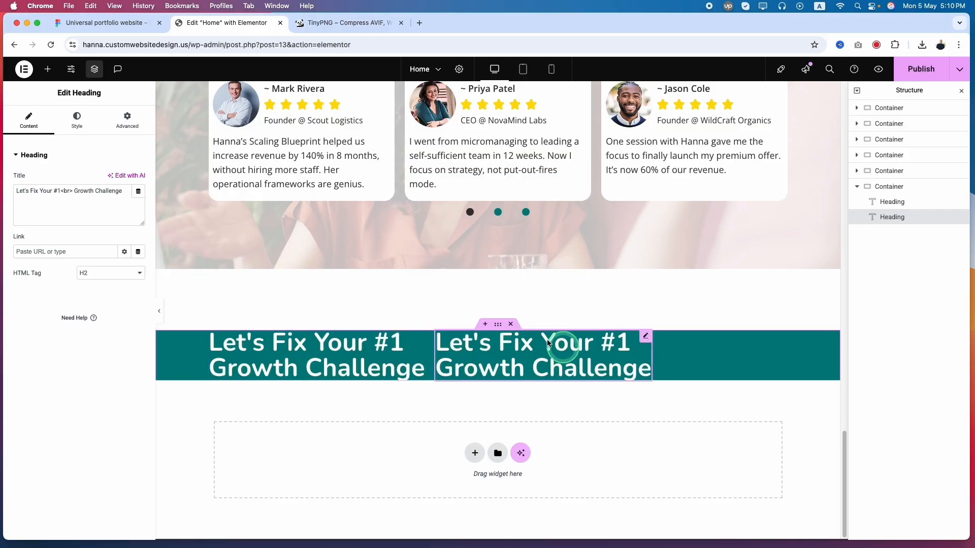
click(48, 71)
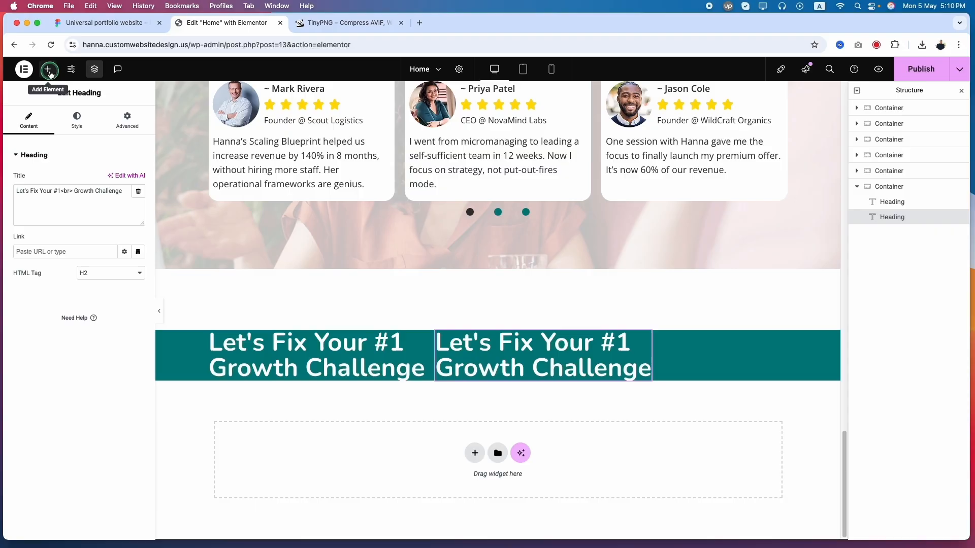
drag(44, 195, 643, 349)
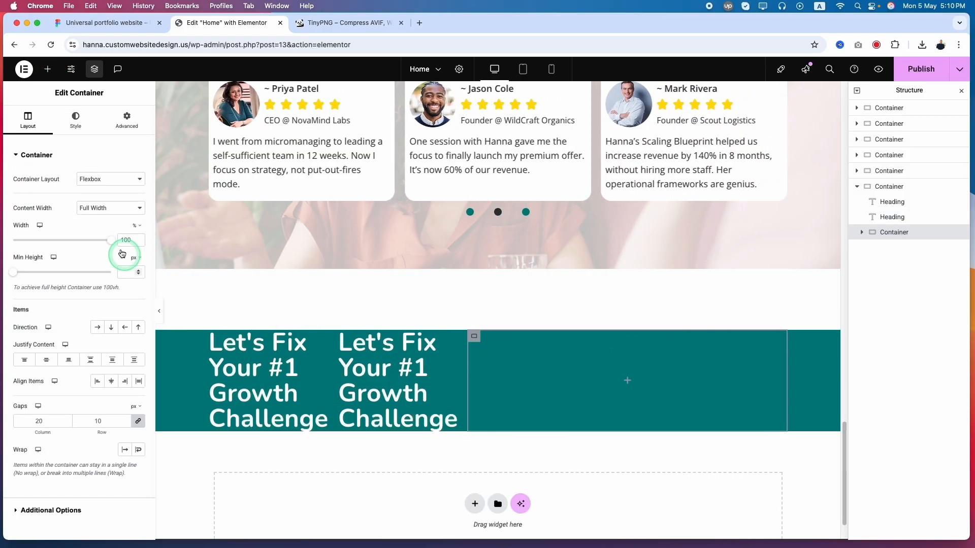
Unlink the nested container's padding values and set its width to 50%.
click(117, 122)
click(137, 232)
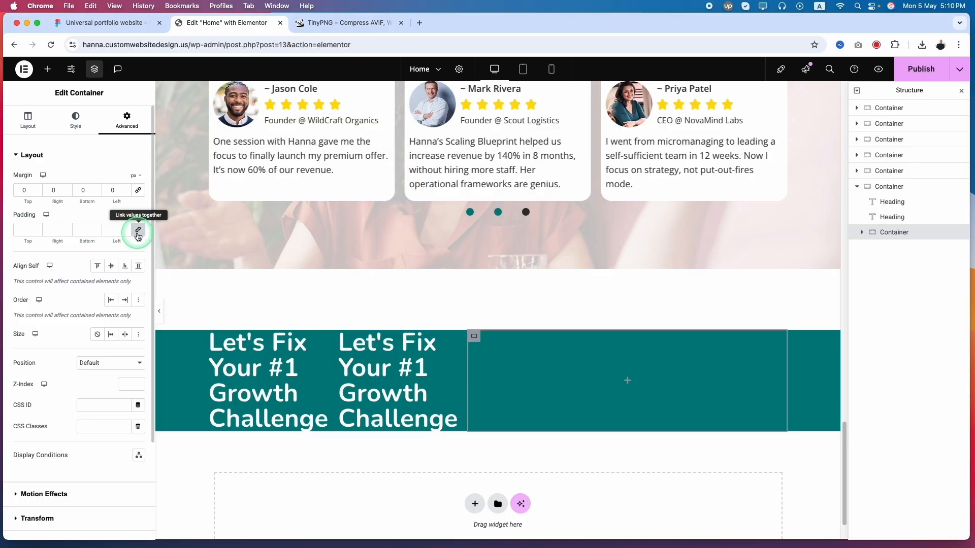
click(32, 119)
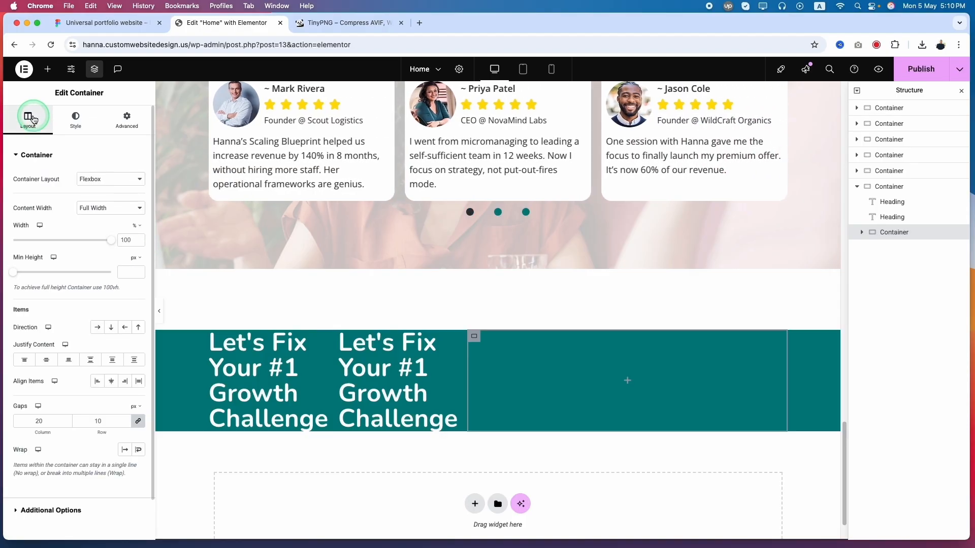
click(125, 239)
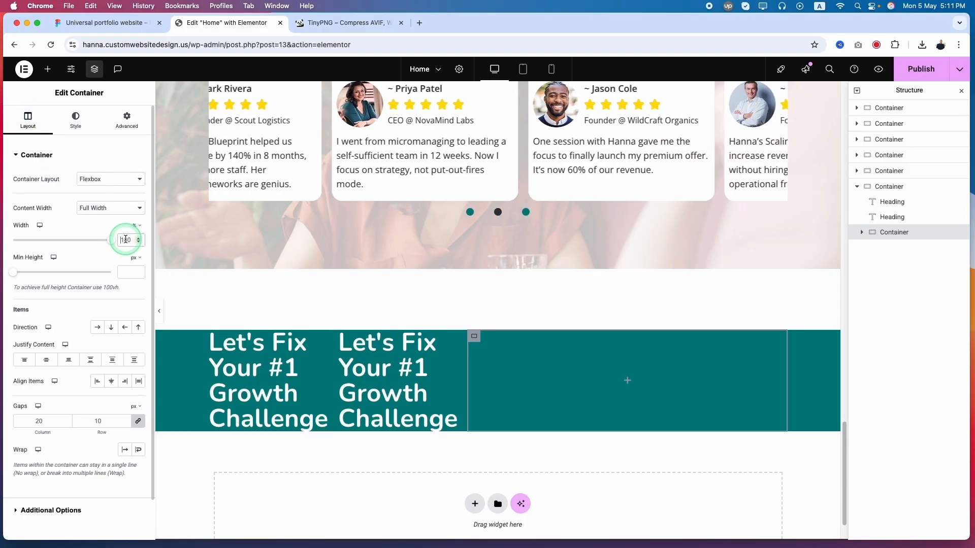
text(50)
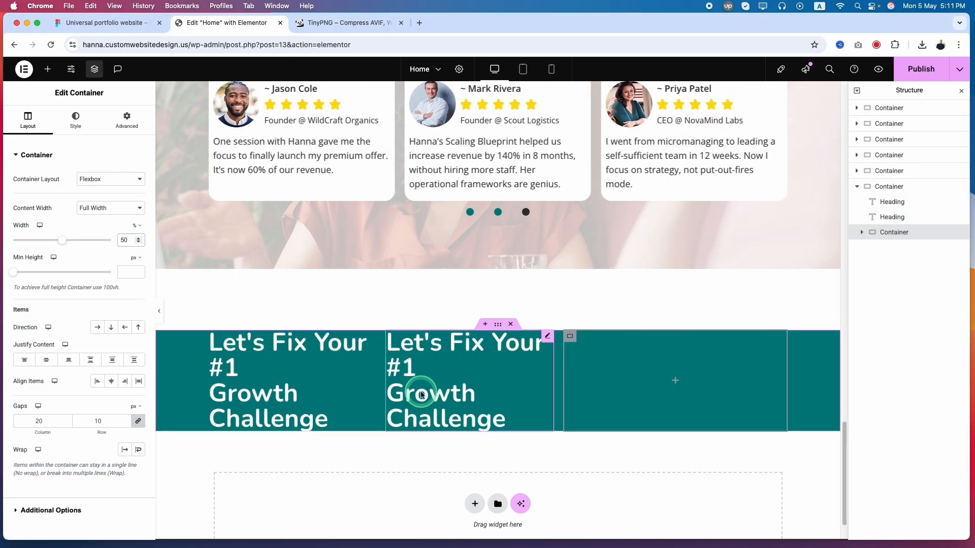
Move both headings into the nested container and apply the smaller global sub-header font to the second heading.
drag(422, 391, 610, 386)
drag(376, 361, 537, 354)
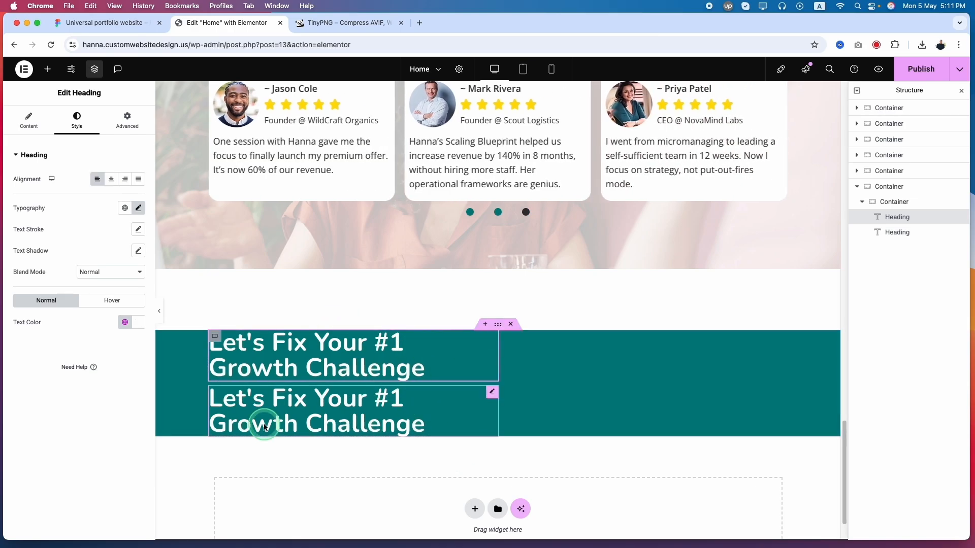
click(492, 392)
click(77, 121)
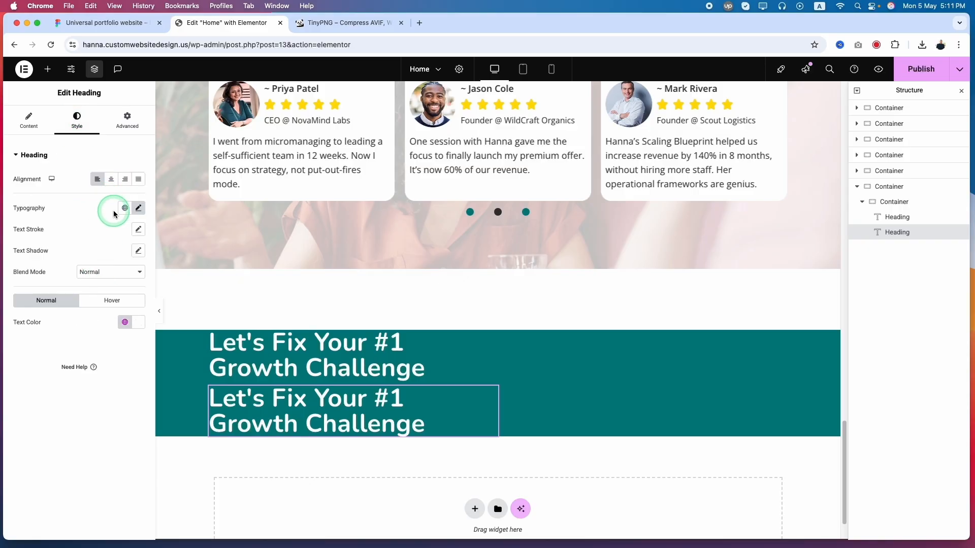
click(130, 210)
click(61, 291)
Replace the second heading's title with the "Apply for a free strategy session" line from the Figma design and set its HTML tag to H3.
click(106, 23)
click(285, 231)
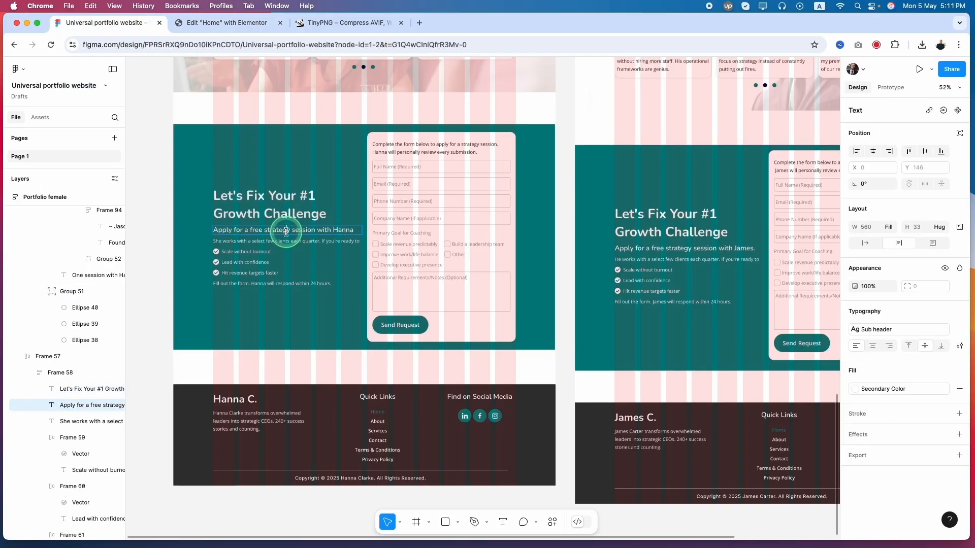
click(227, 23)
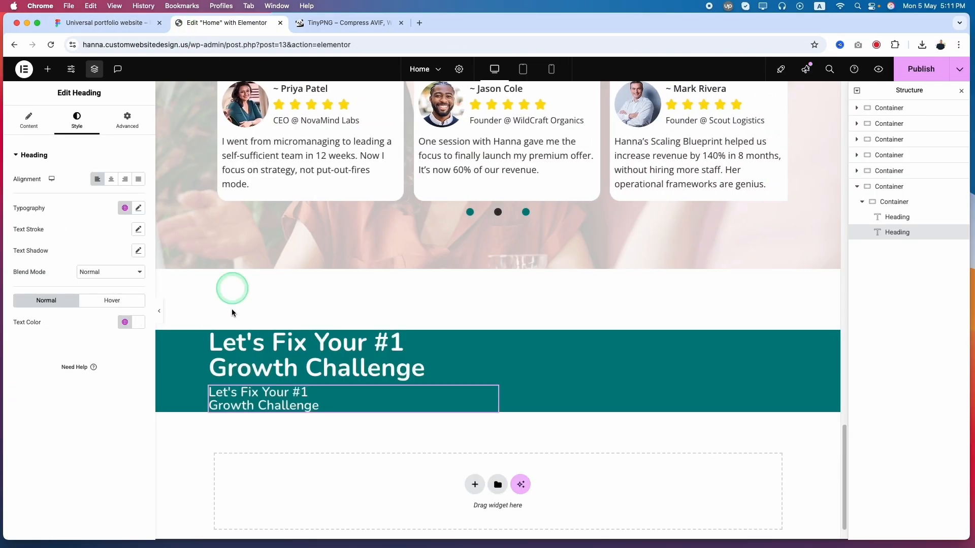
triple_click(81, 195)
text(Apply for a free strategy session with Hanna)
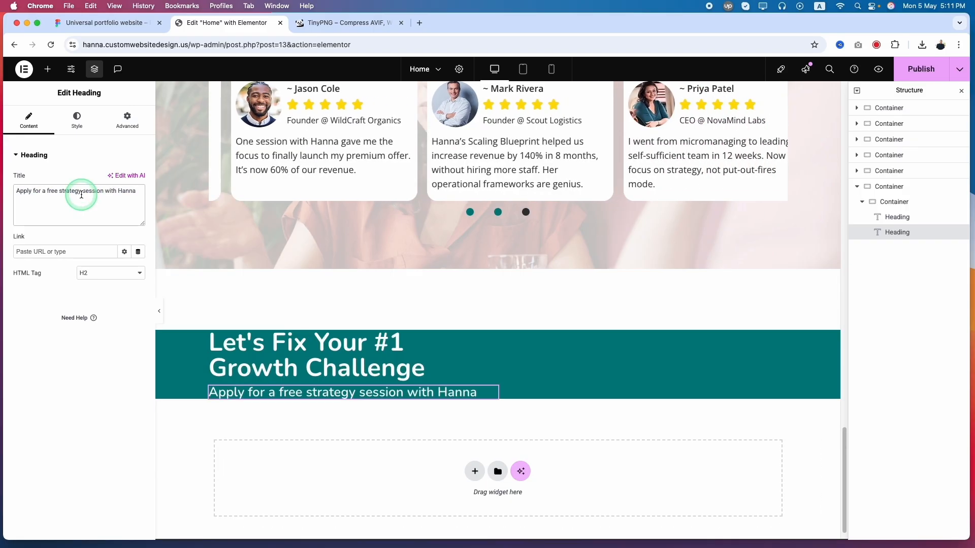
click(102, 271)
click(94, 284)
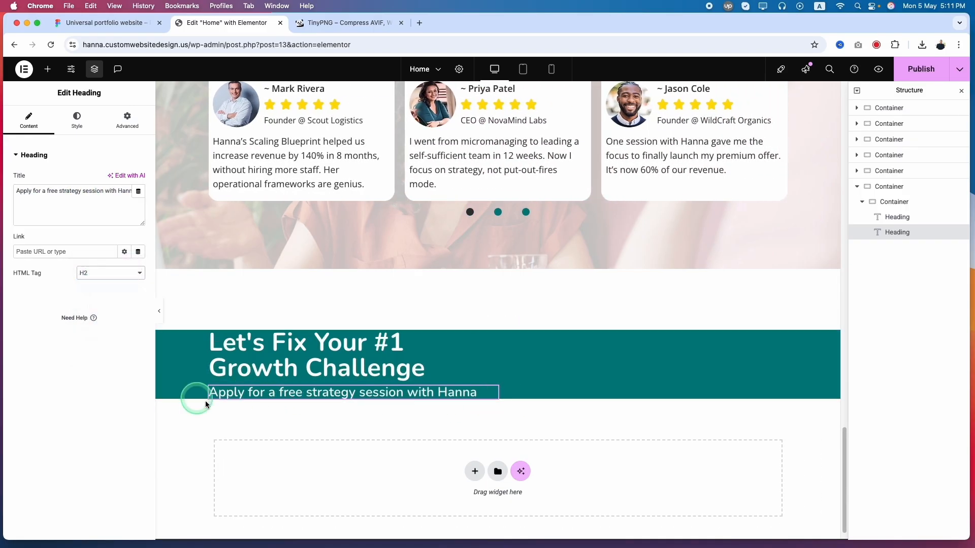
Duplicate the H3 sub-heading and set the copy's title to Figma's "She works with a select few clients each quarter. If you're ready to".
right_click(293, 397)
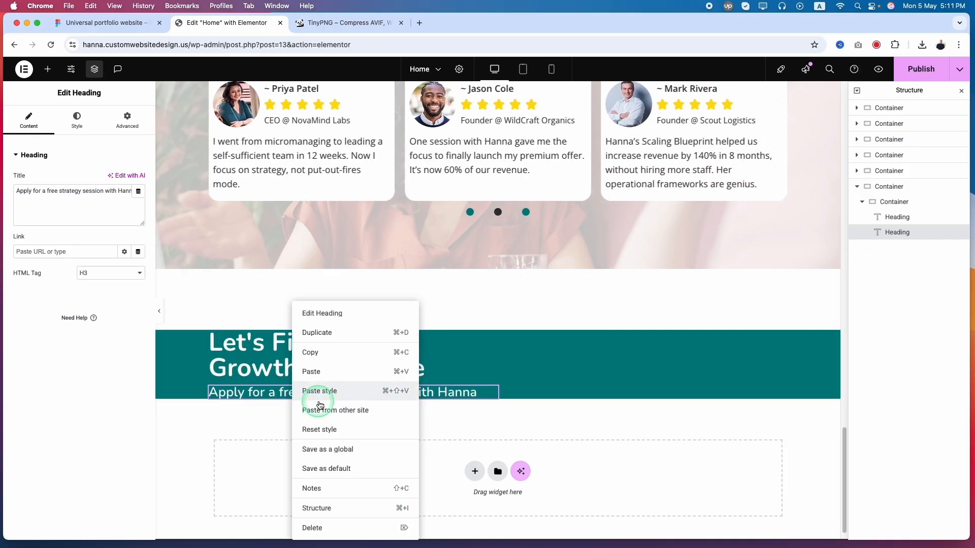
click(317, 330)
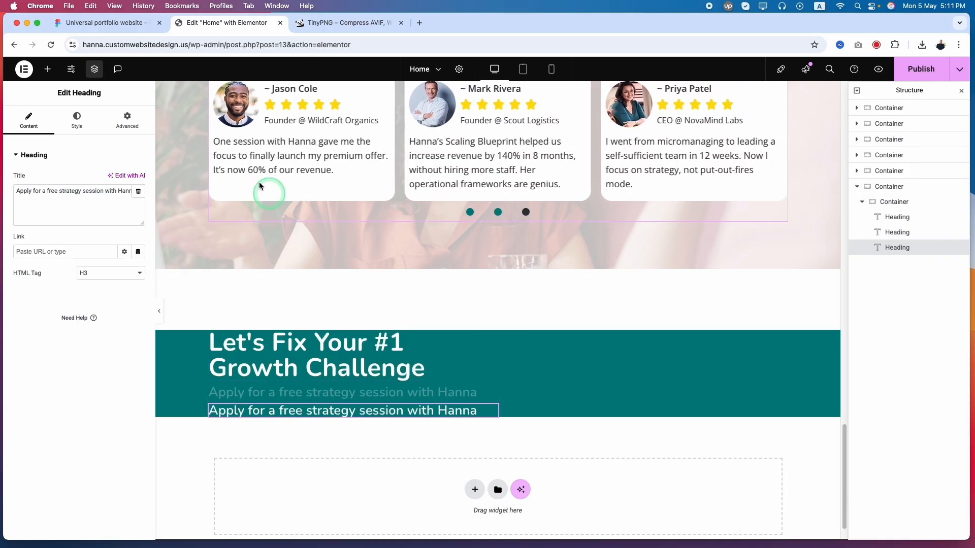
key(ctrl+shift+Tab)
click(252, 241)
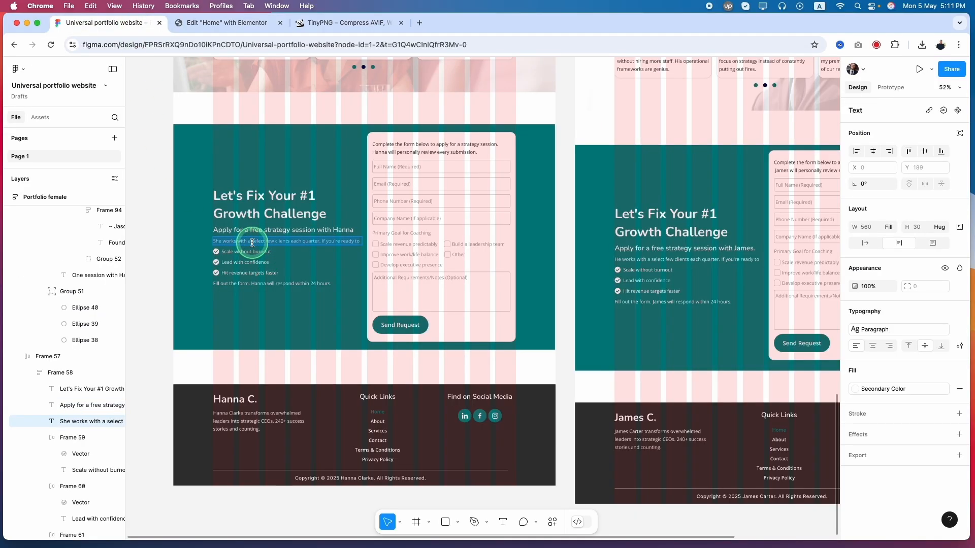
scroll(251, 242, up, 5)
scroll(252, 242, down, 2)
click(227, 23)
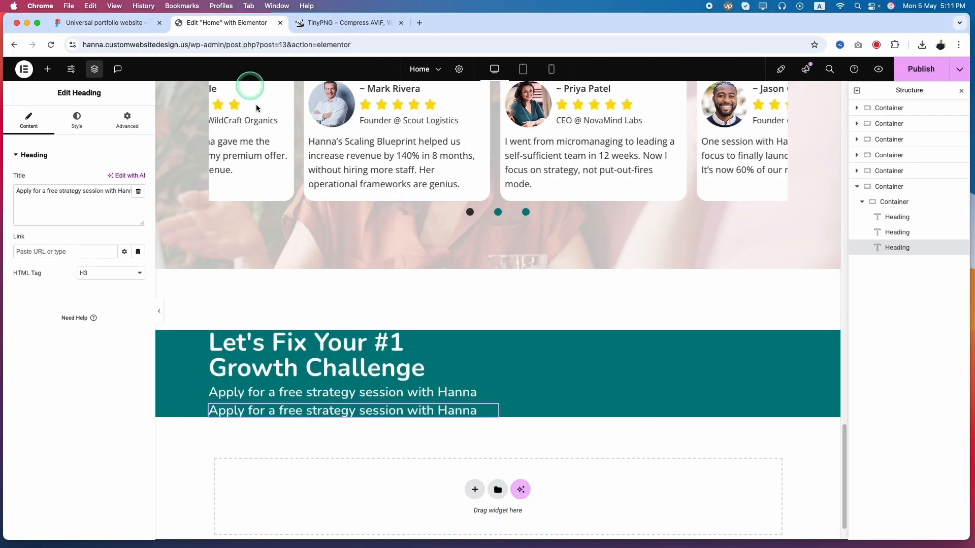
click(98, 203)
key(super+a)
text(She works with a select few clients each quarter. If you're ready to)
Set the third heading's HTML tag to p and apply the global paragraph font to it.
click(98, 270)
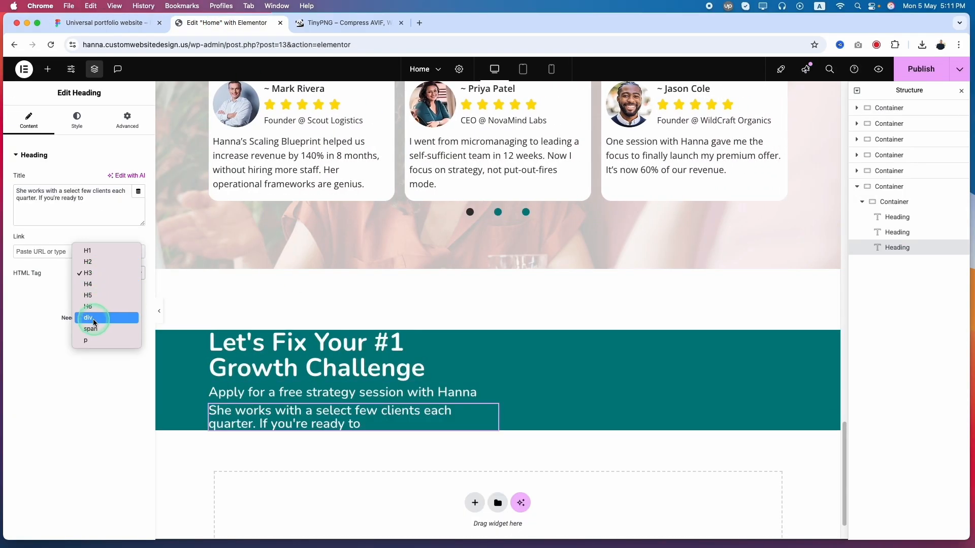
click(89, 319)
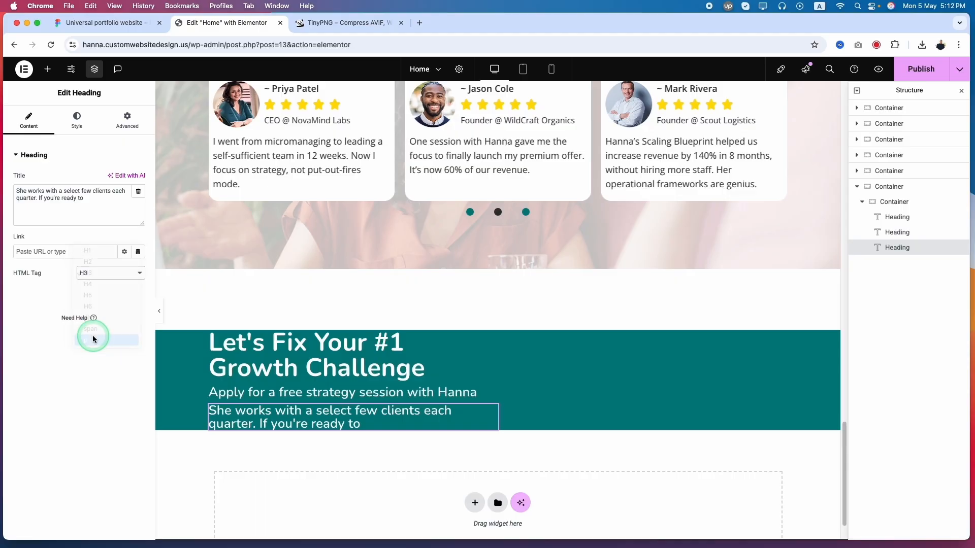
click(91, 119)
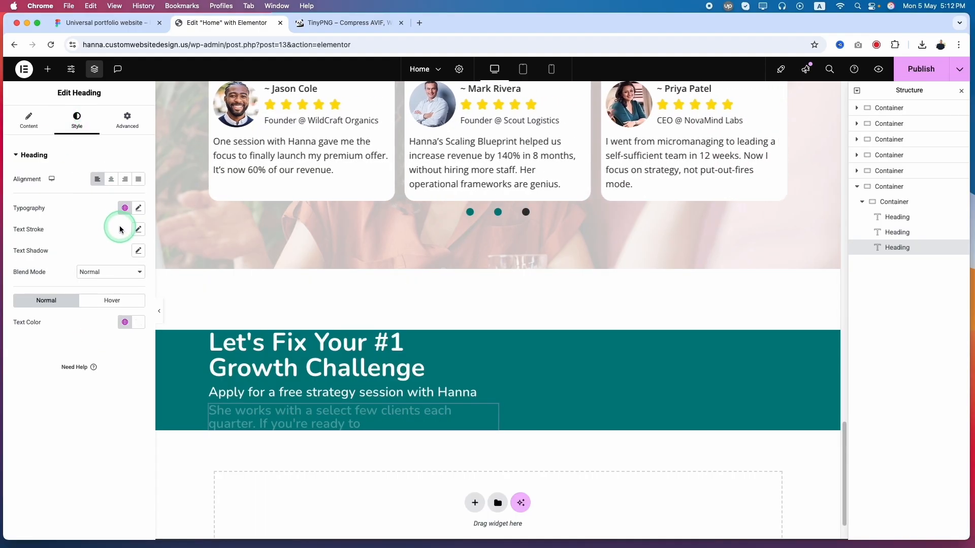
click(124, 208)
click(79, 320)
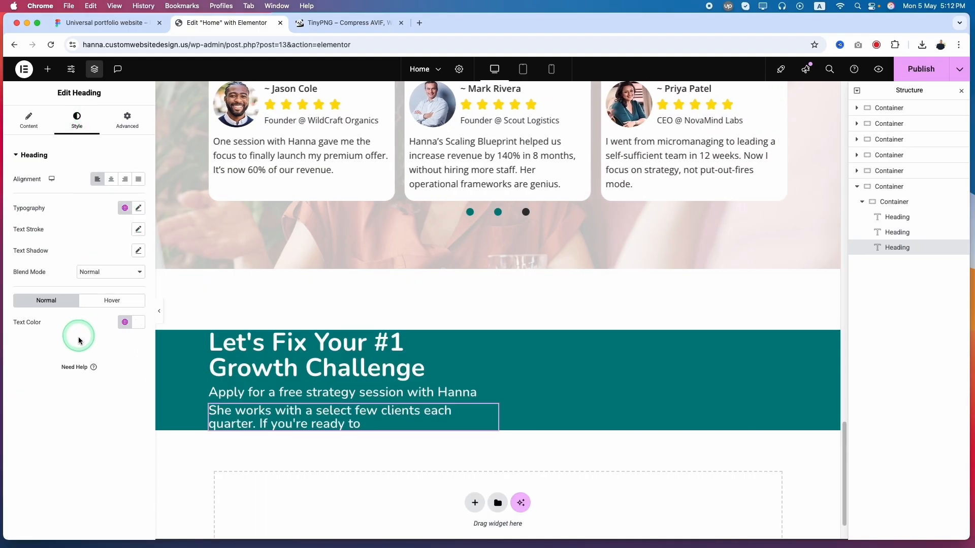
scroll(168, 420, down, 1)
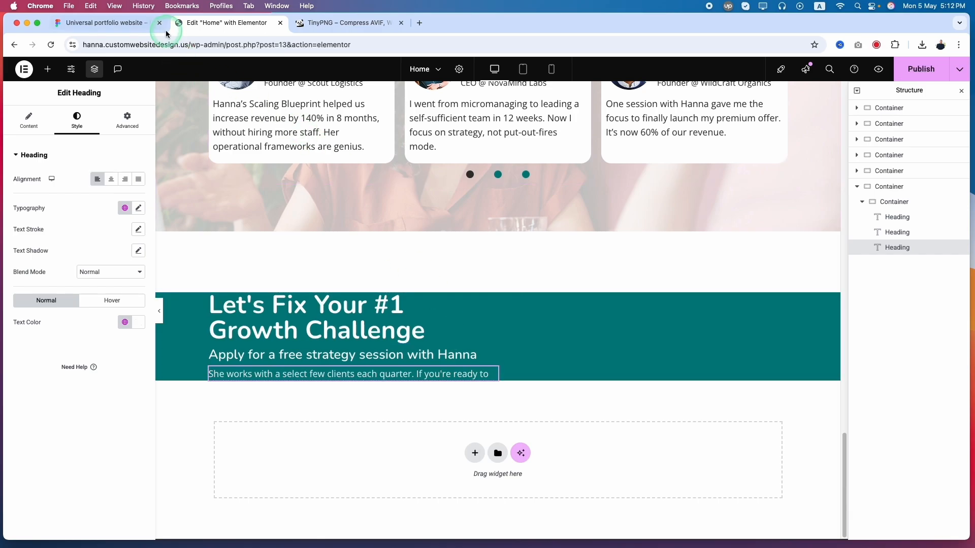
Check the bullet rows in the Figma design and add an Icon List widget below the paragraph line in the teal section.
click(142, 28)
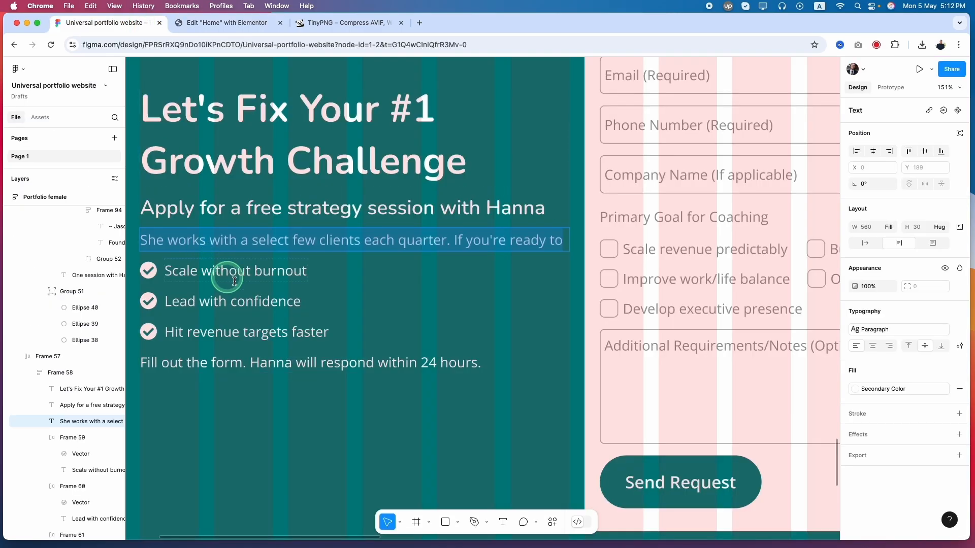
click(174, 269)
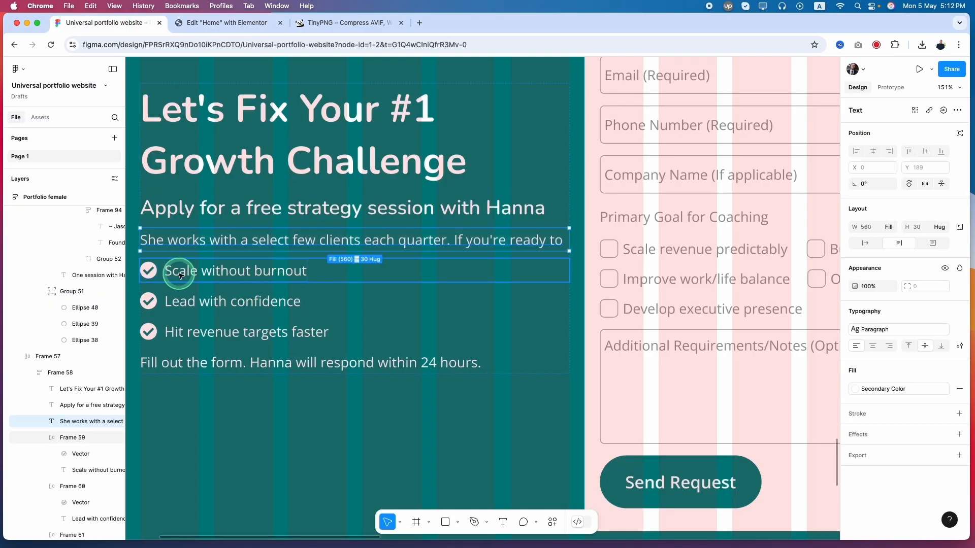
click(205, 30)
click(47, 69)
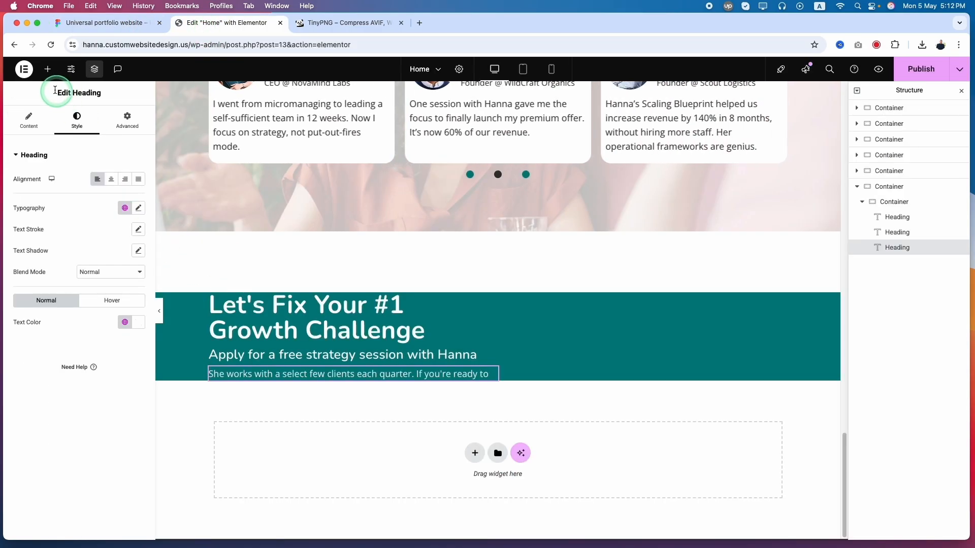
click(39, 152)
text(list)
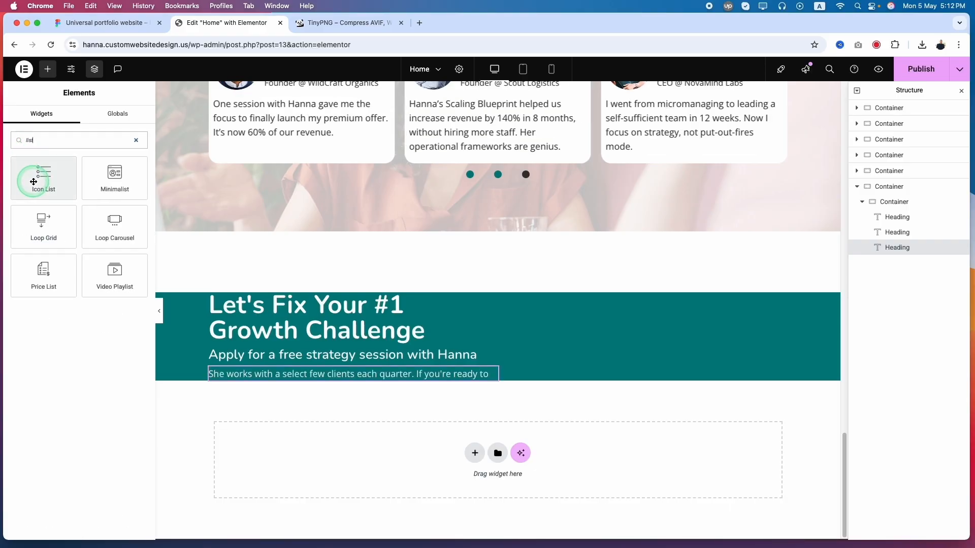
drag(34, 182, 342, 409)
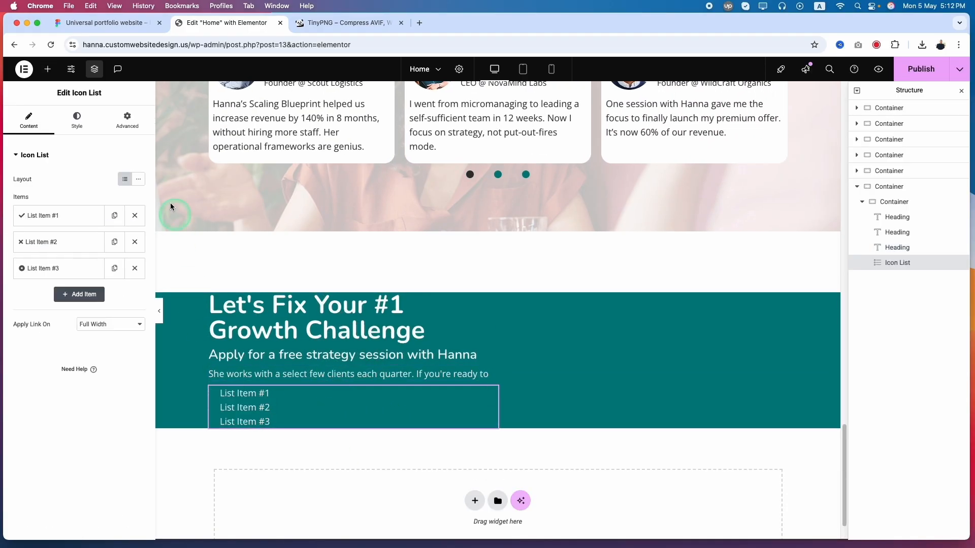
Remove list items #2 and #3 and set the remaining item's text to "Scale without burnout" from the Figma design.
click(133, 242)
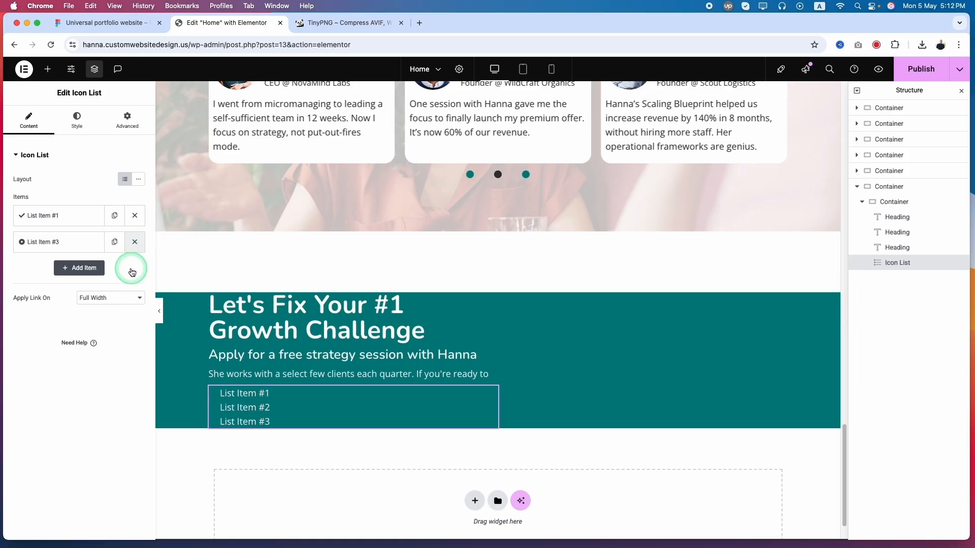
click(133, 242)
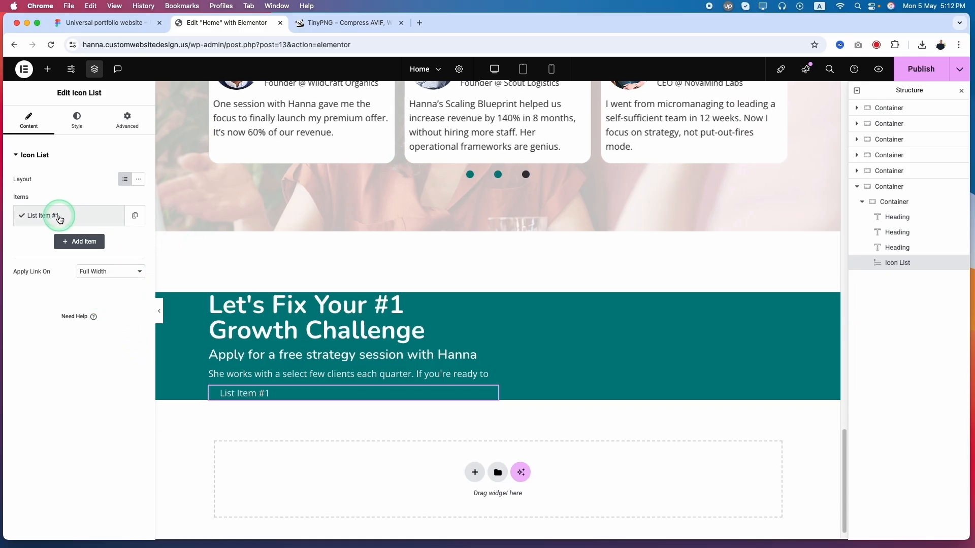
click(57, 219)
click(49, 261)
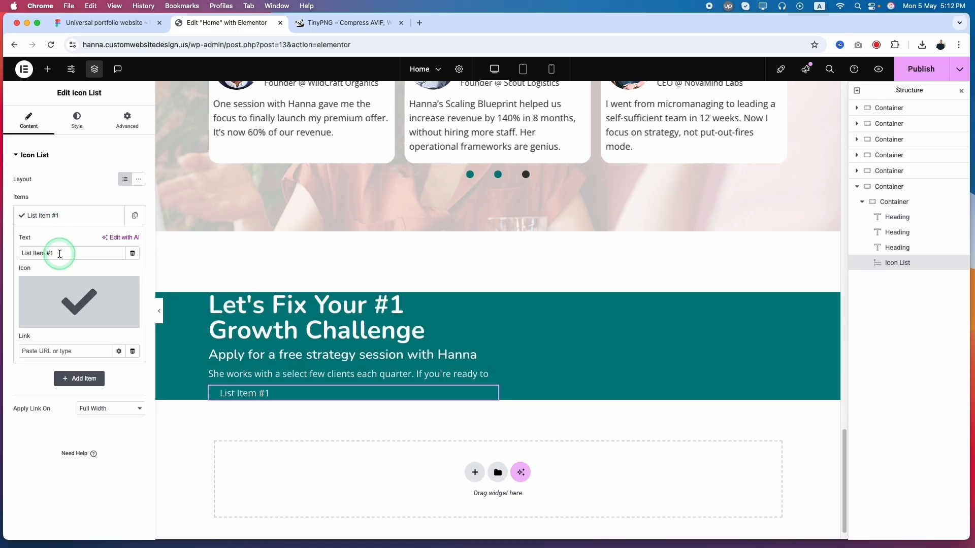
key(ctrl+shift+Tab)
double_click(216, 267)
double_click(216, 267)
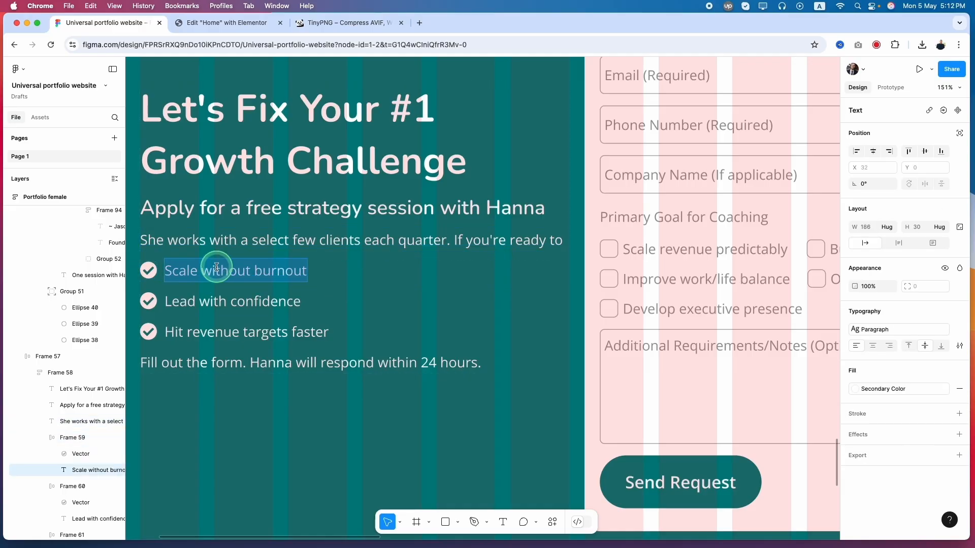
key(ctrl+Tab)
click(63, 250)
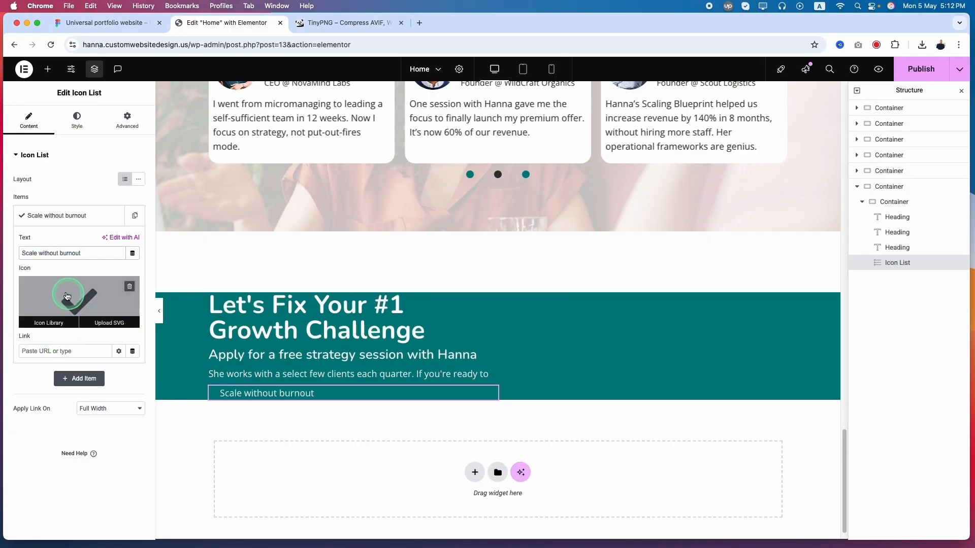
Replace the list item's icon with the solid circled check from the Icon Library, matching the Figma design.
click(68, 294)
click(407, 275)
click(463, 265)
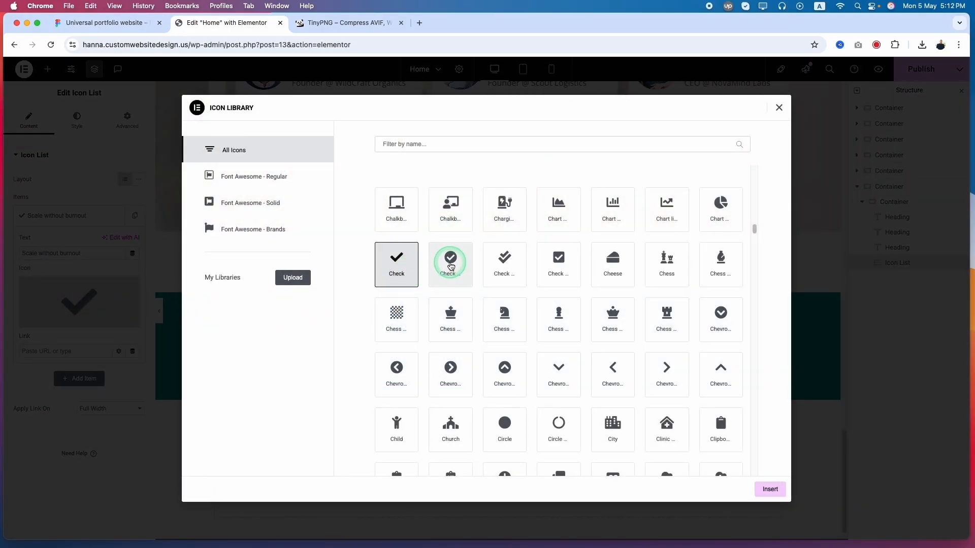
text(check)
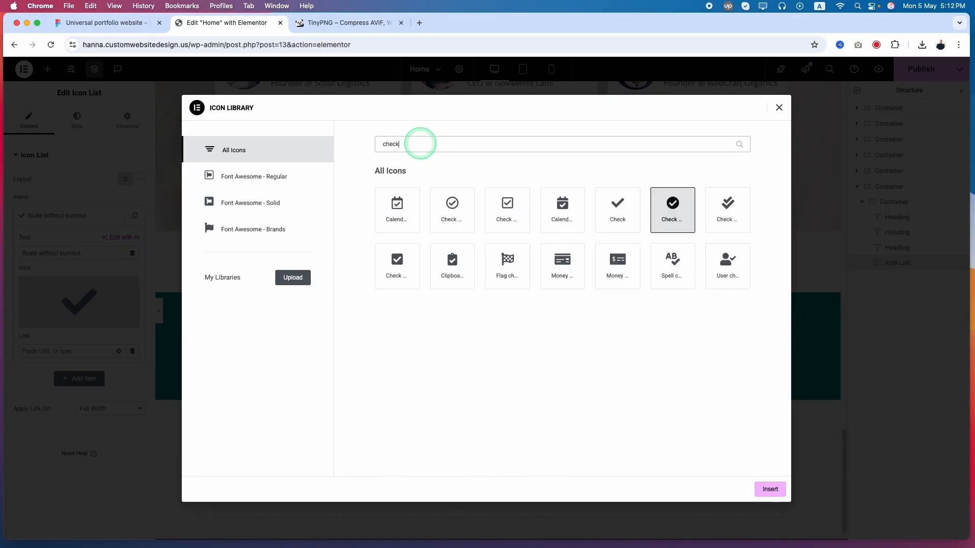
click(677, 215)
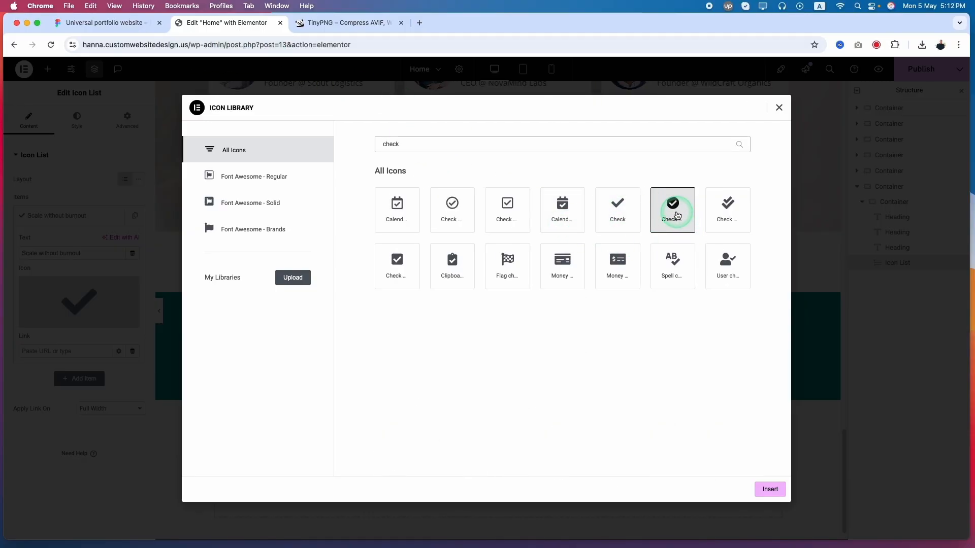
click(81, 22)
click(168, 267)
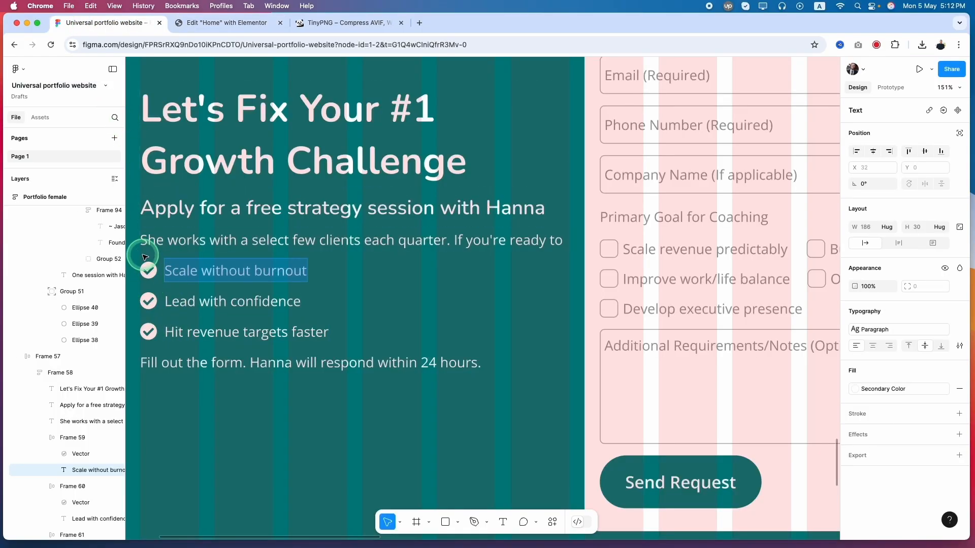
click(203, 22)
click(766, 487)
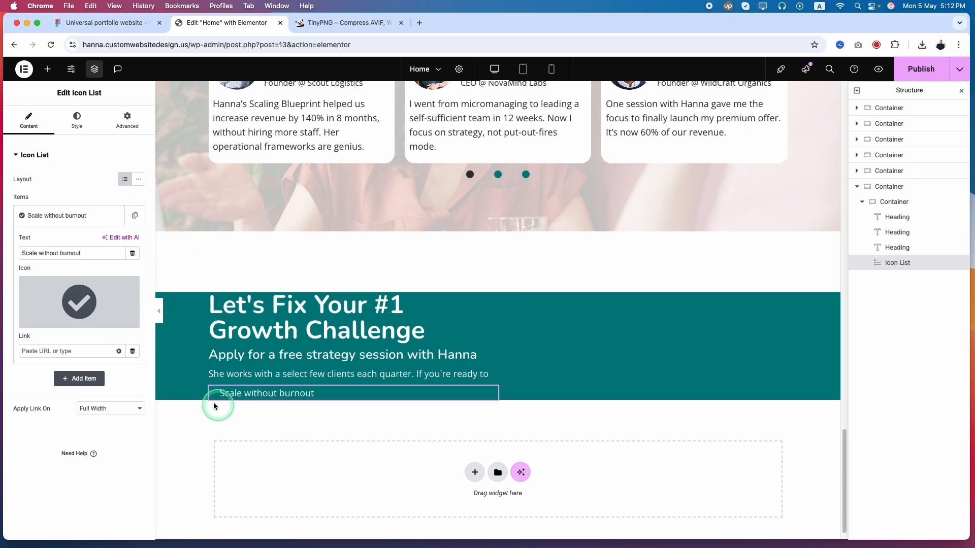
Set the Icon List's normal icon color to the light global color.
click(76, 119)
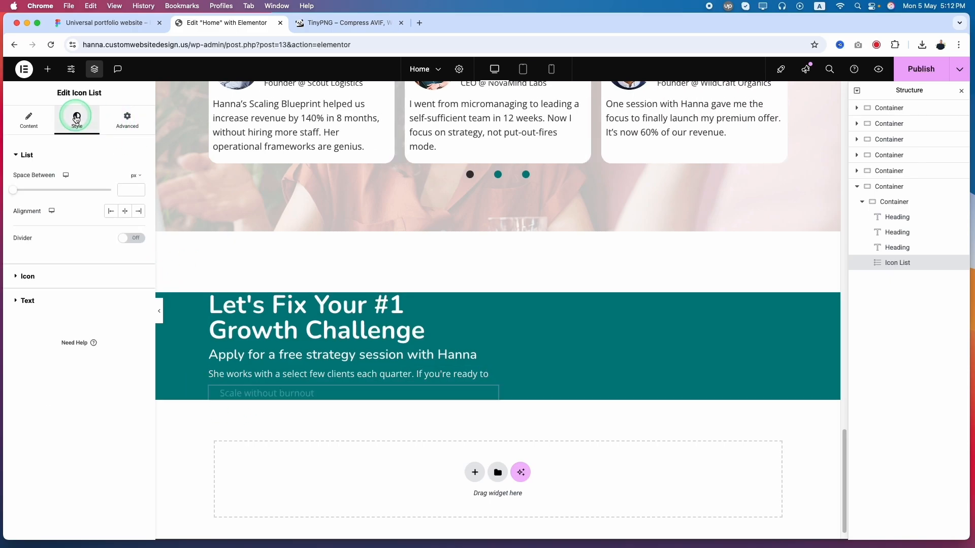
click(44, 277)
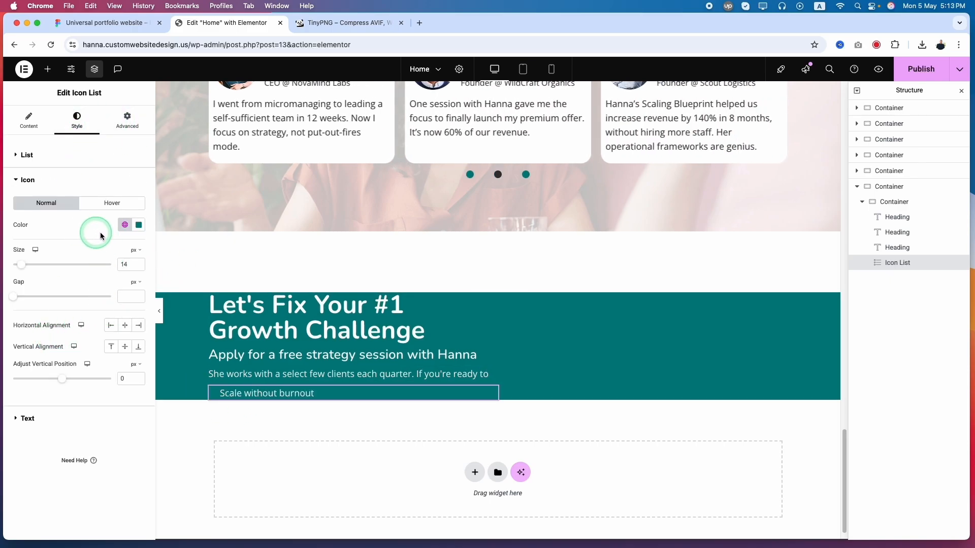
click(125, 225)
click(46, 292)
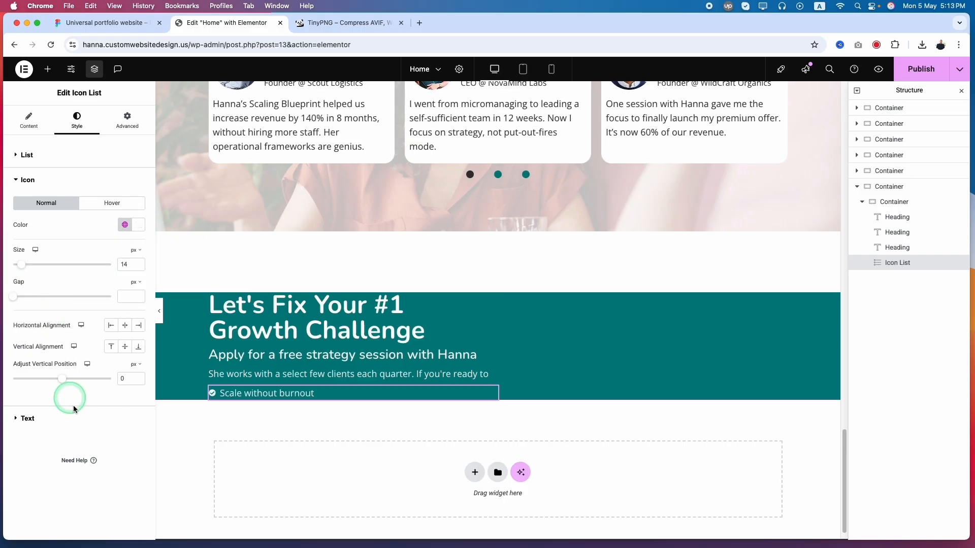
Duplicate the Icon List's "Scale without burnout" item twice and set the second item's text to "Lead with confidence" from the Figma design.
click(101, 23)
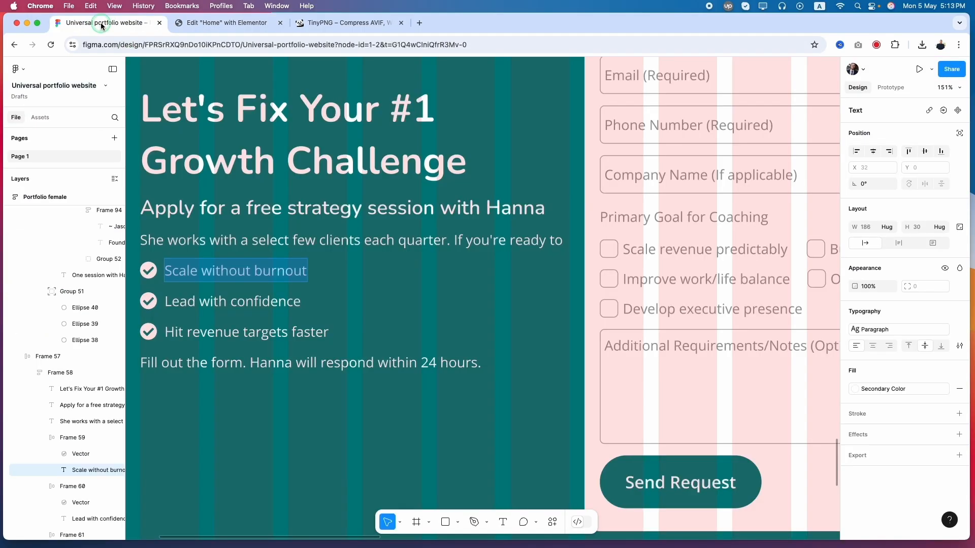
click(221, 304)
key(super+c)
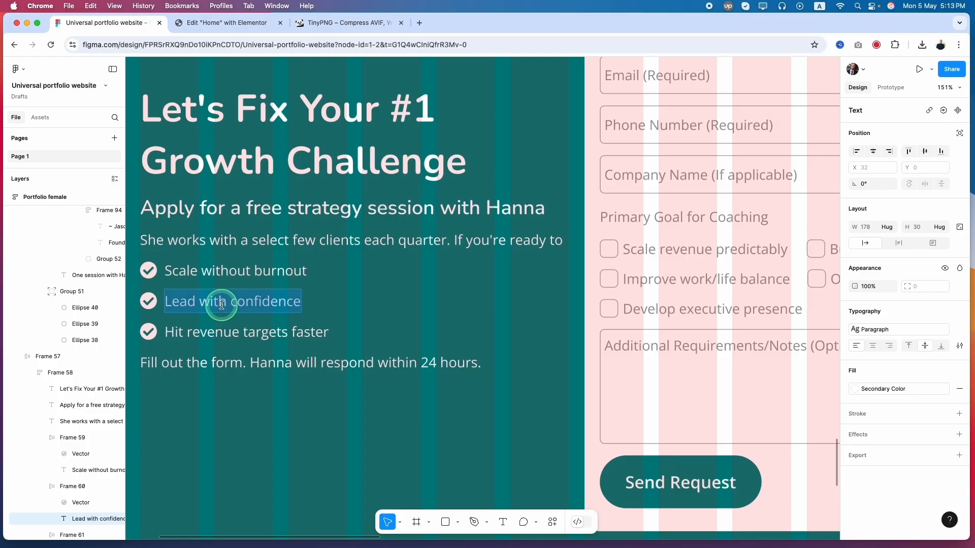
click(218, 22)
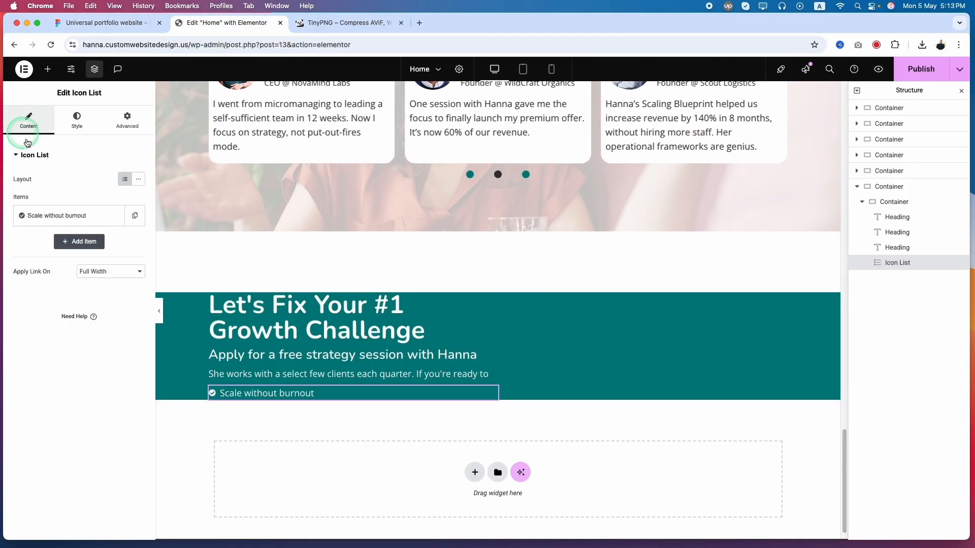
click(144, 214)
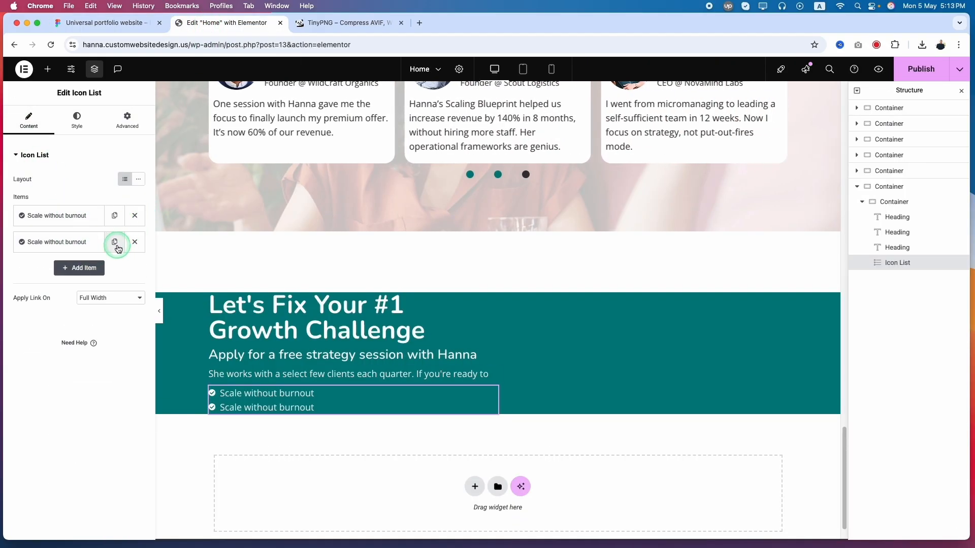
click(115, 242)
click(65, 249)
click(80, 280)
key(super+a)
key(super+v)
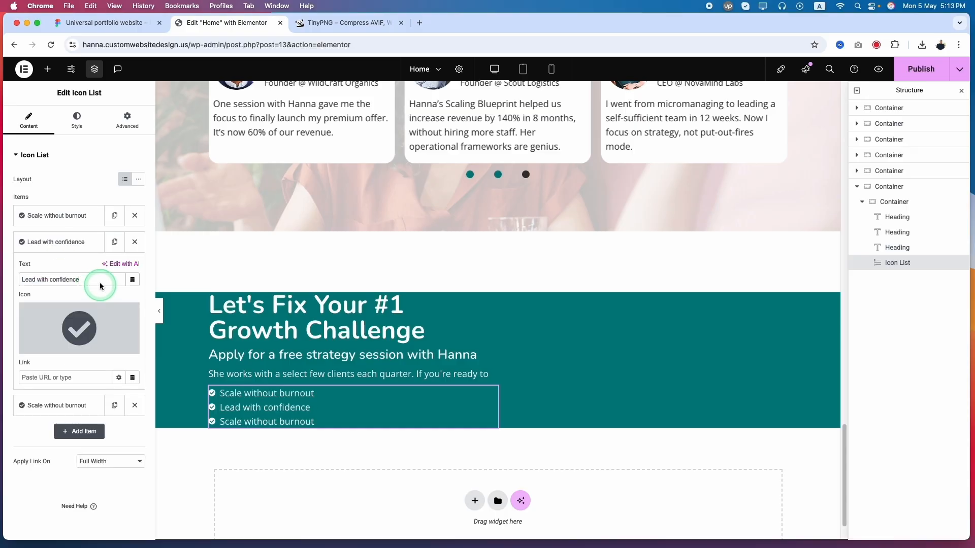
Set the third list item's text to "Hit revenue targets faster", copied from the Figma design.
click(105, 24)
click(203, 331)
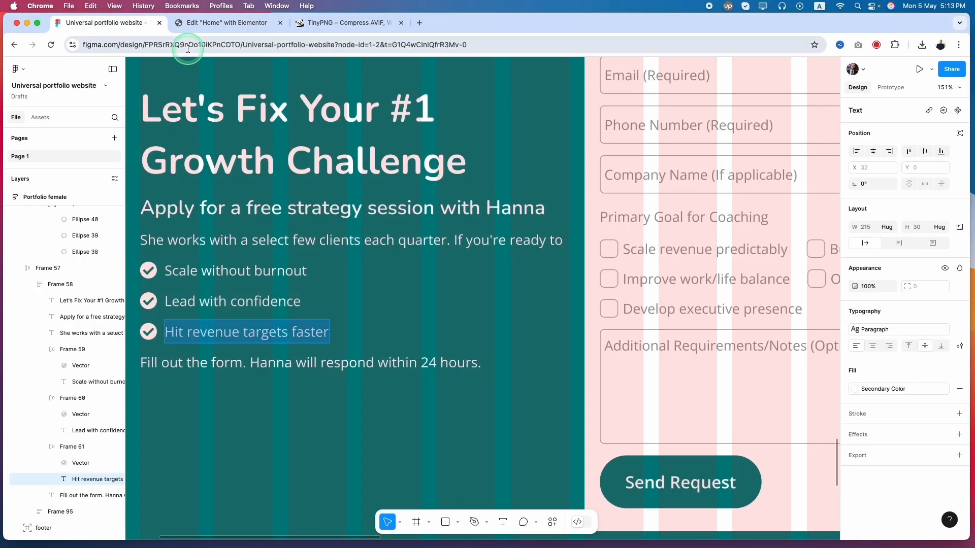
click(203, 24)
click(61, 268)
click(76, 306)
key(super+a)
key(super+v)
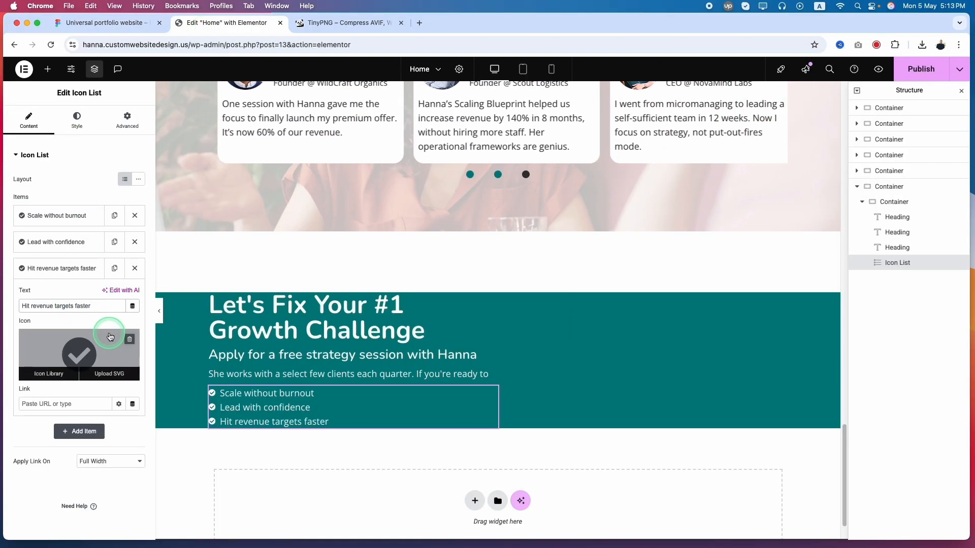
Duplicate the paragraph heading, move the copy below the Icon List, and replace its text with the "Fill out the form" line from the Figma design.
click(138, 24)
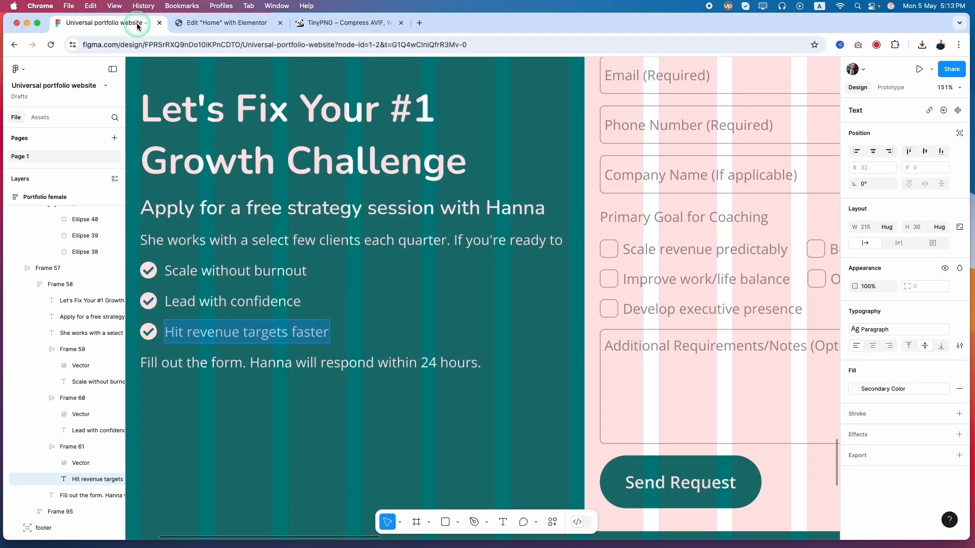
click(187, 365)
double_click(186, 365)
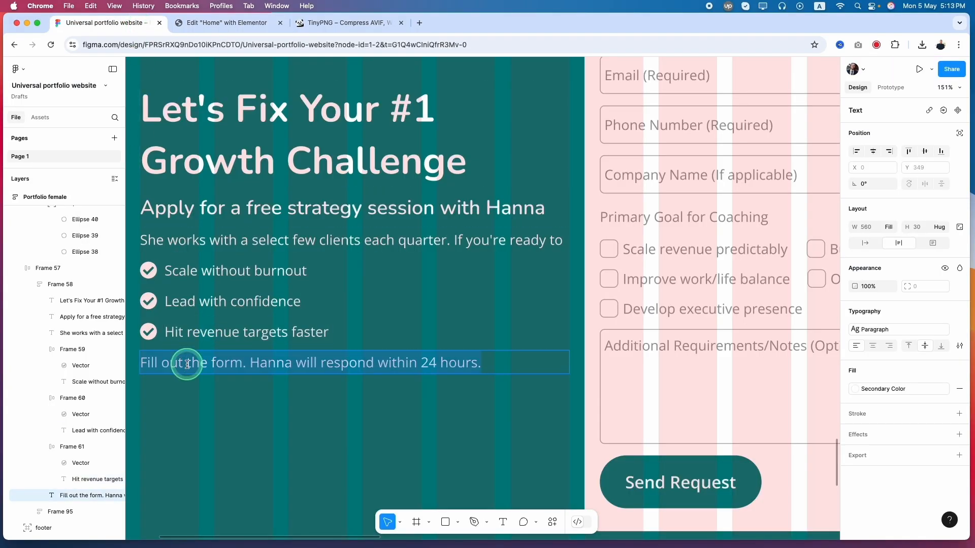
click(202, 24)
right_click(295, 374)
click(317, 333)
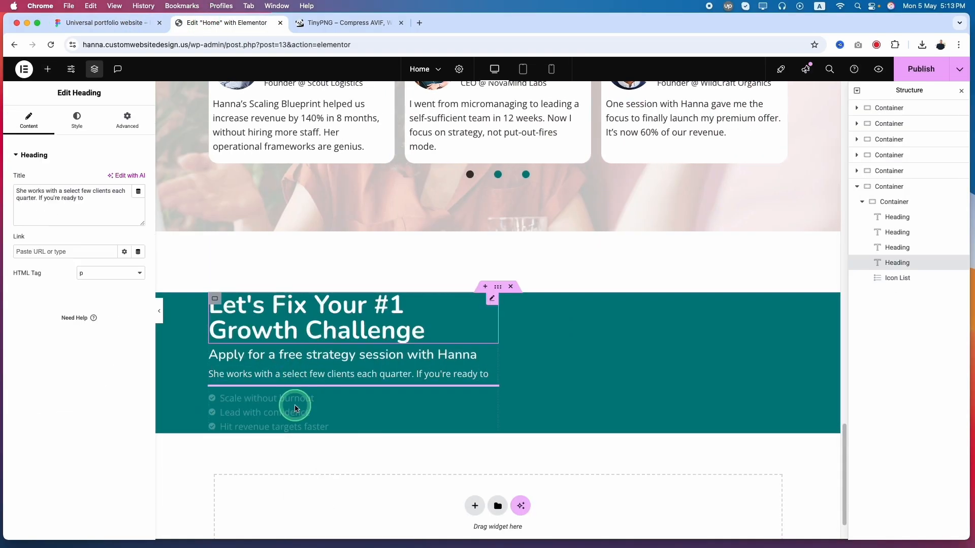
drag(279, 398, 276, 443)
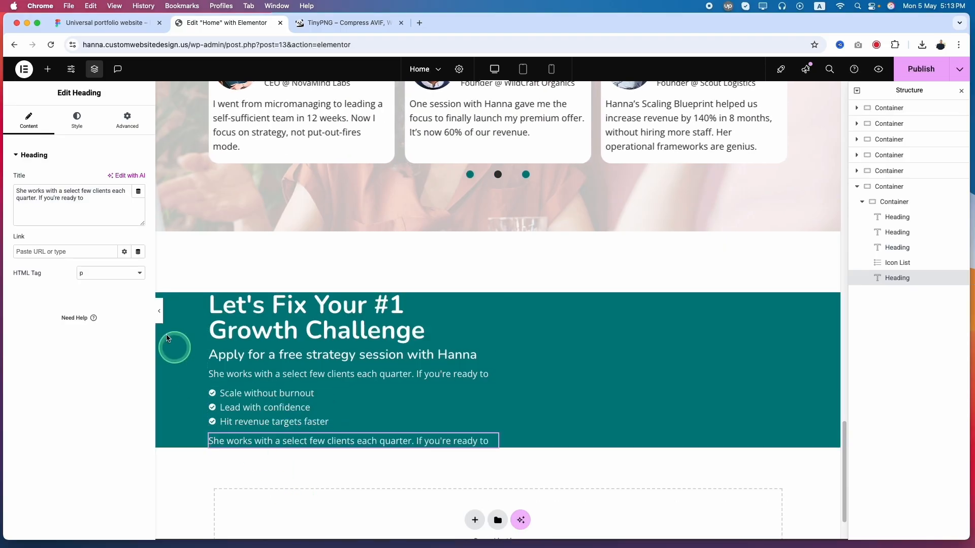
click(60, 201)
key(super+a)
key(super+v)
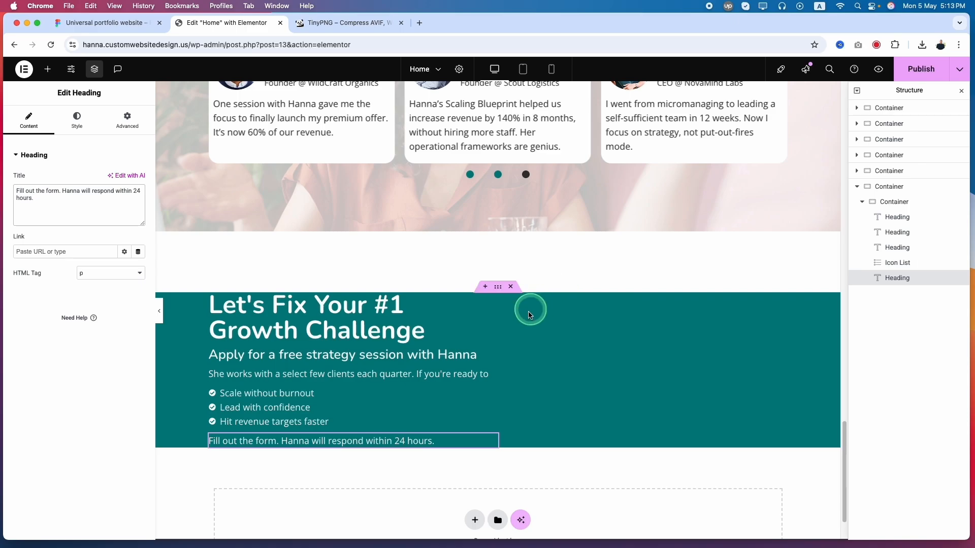
Check the section frame's size in the Figma design, then set the teal outer container's min height to 851 px and align its items to center.
click(496, 286)
click(109, 26)
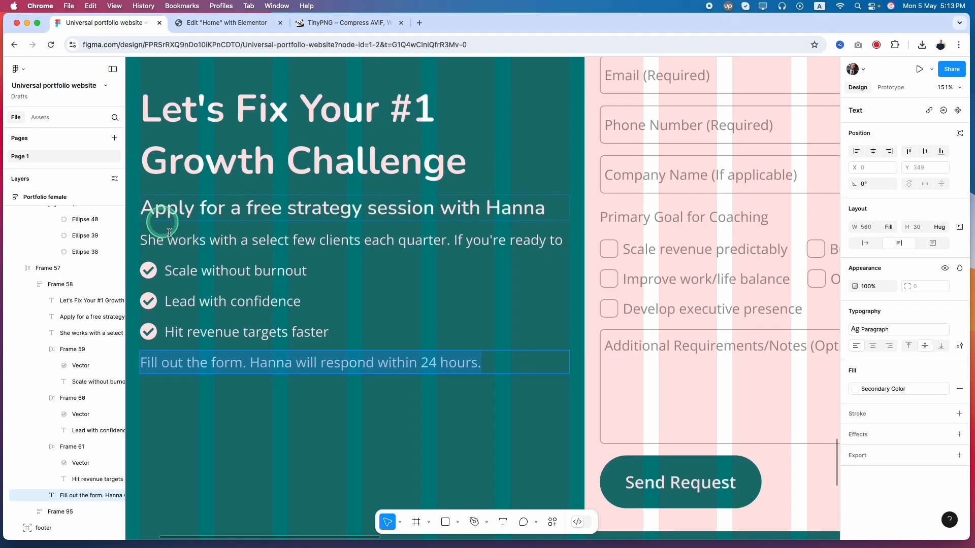
scroll(333, 422, down, 5)
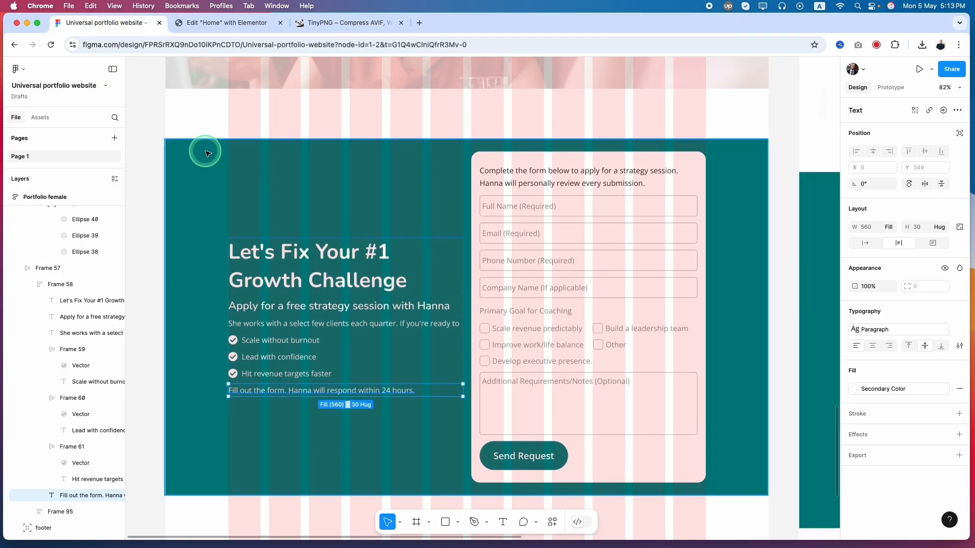
click(473, 147)
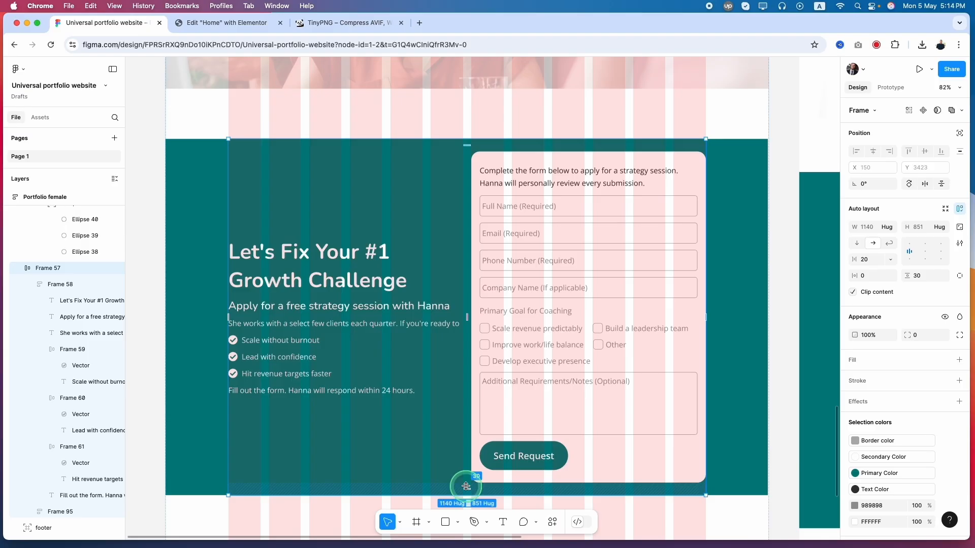
click(198, 267)
click(276, 209)
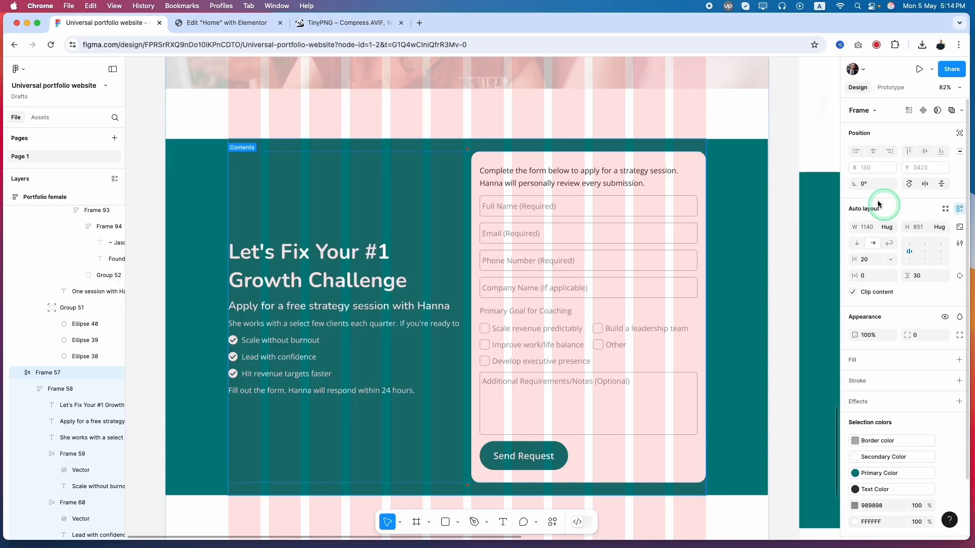
click(214, 23)
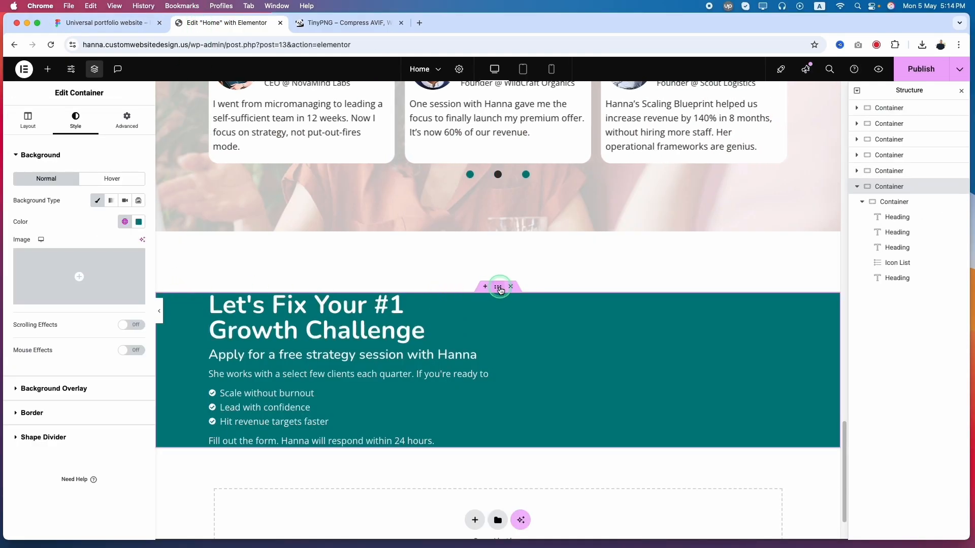
click(28, 120)
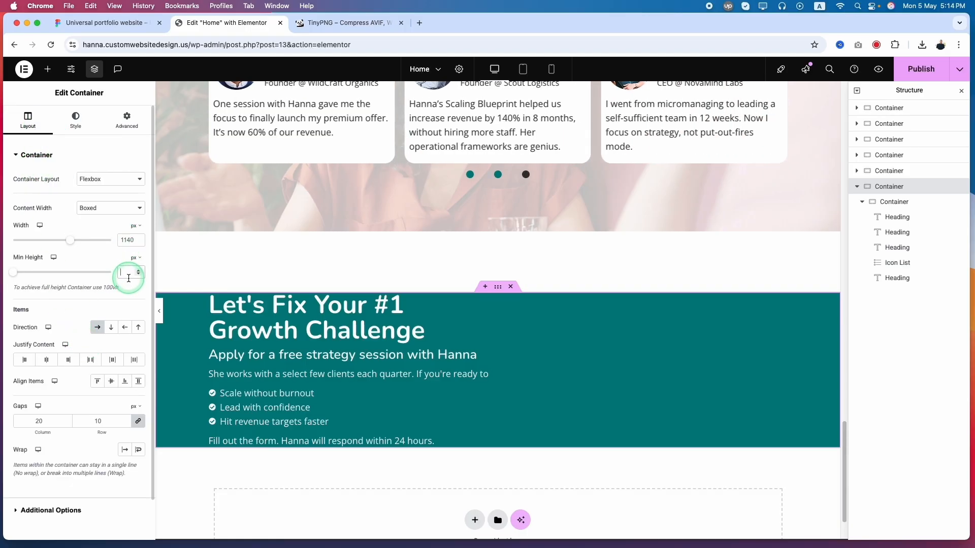
text(851)
scroll(189, 398, down, 5)
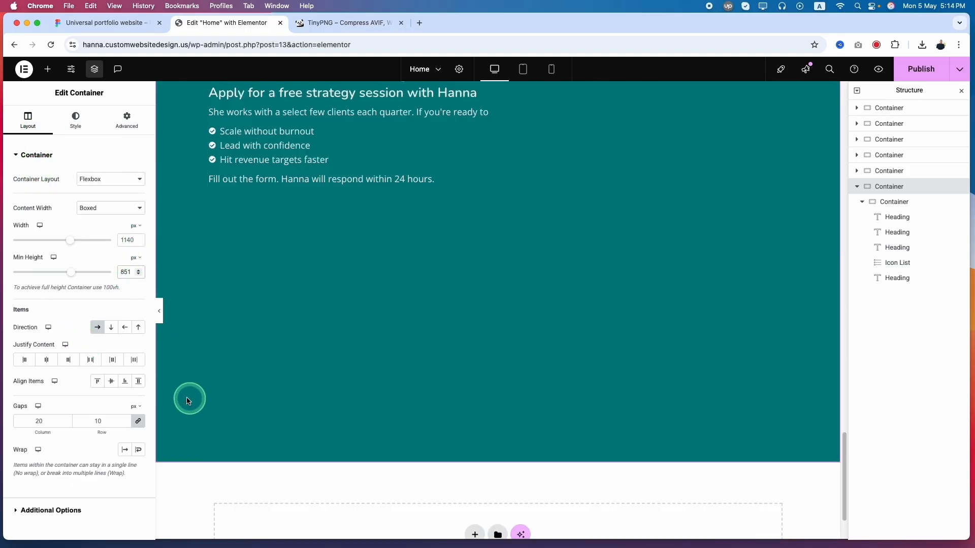
click(113, 385)
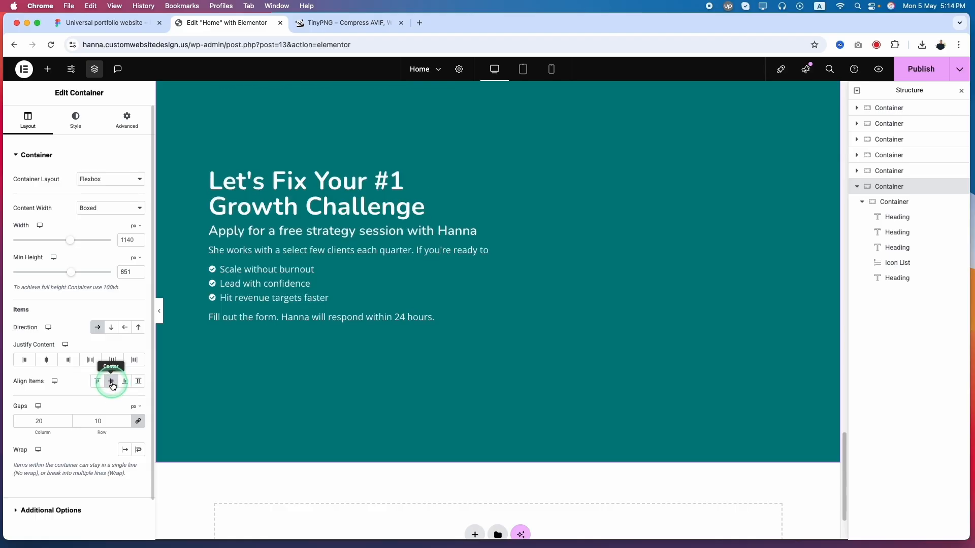
Check the check icon's size in the Figma design, then set the Icon List's icon size to 22 px and gap to 4 px.
scroll(414, 248, up, 2)
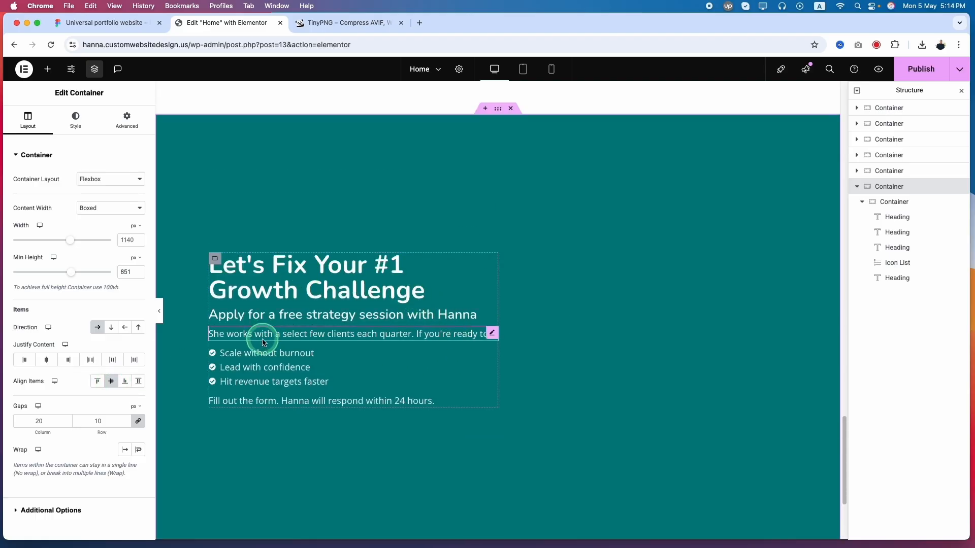
click(454, 355)
click(80, 118)
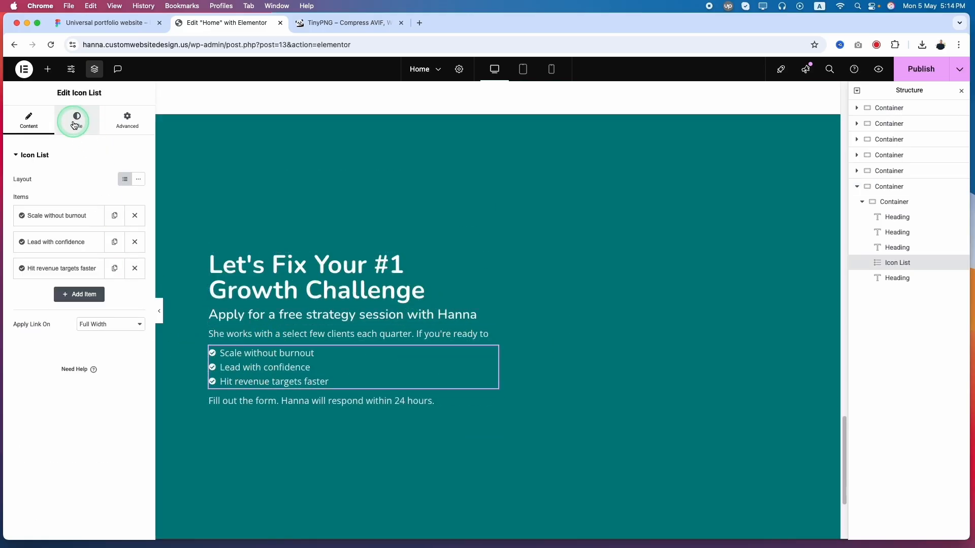
click(53, 23)
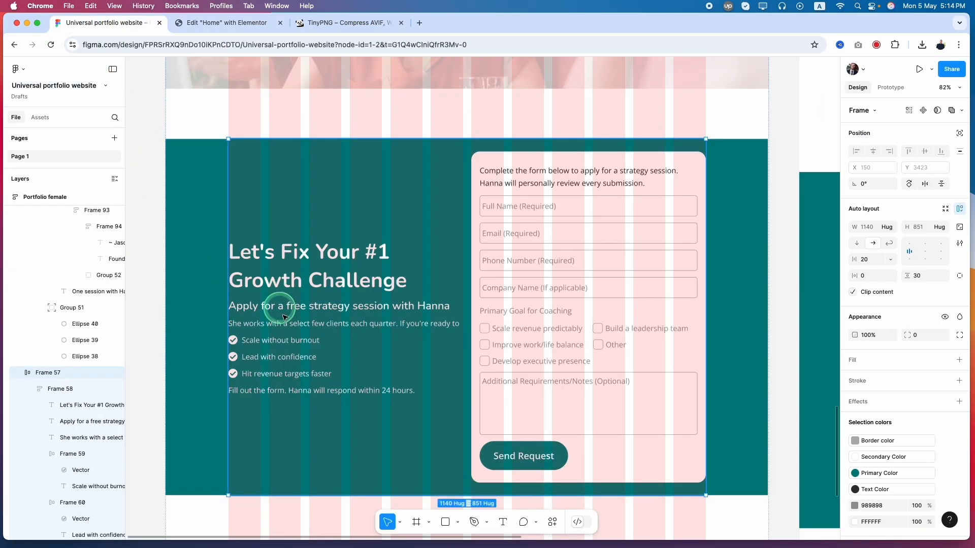
click(279, 342)
click(271, 345)
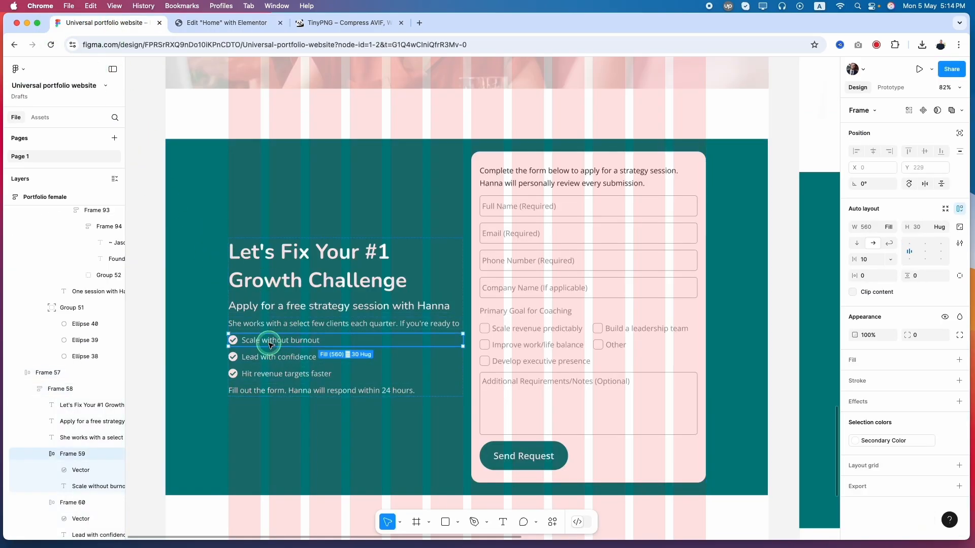
click(271, 345)
click(234, 341)
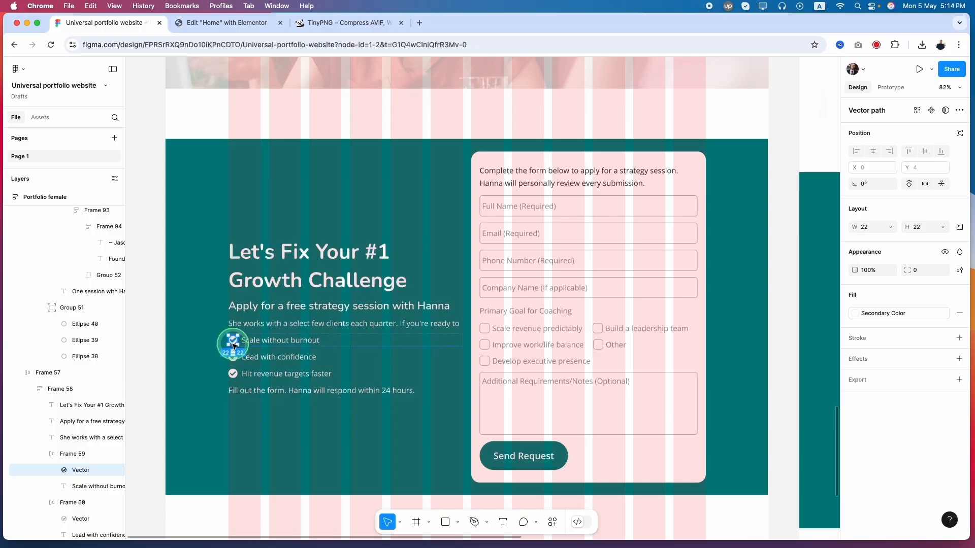
click(271, 343)
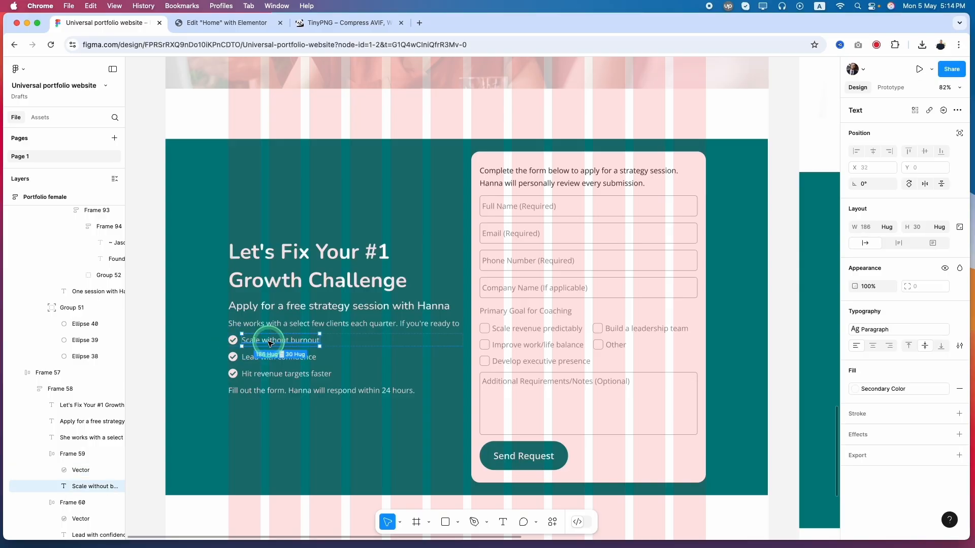
click(224, 22)
click(37, 277)
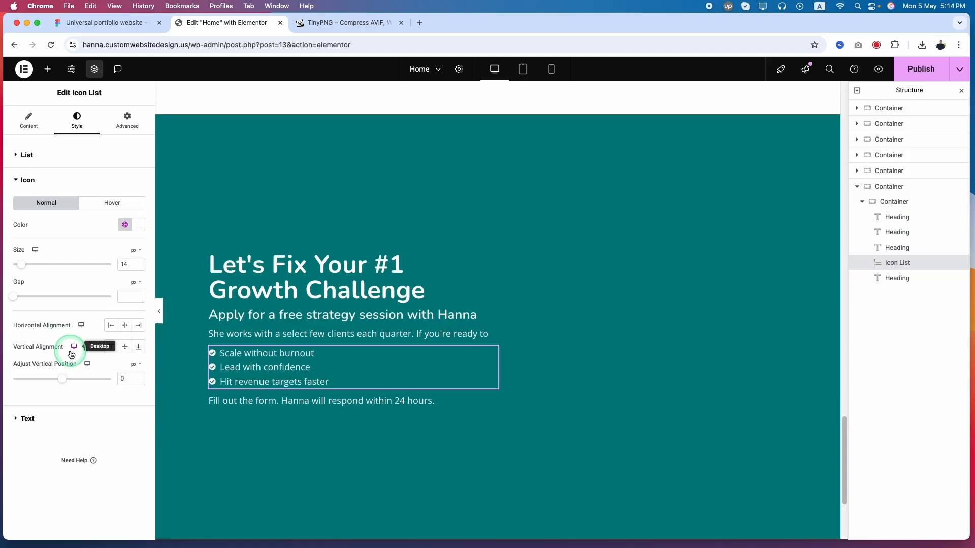
text(22)
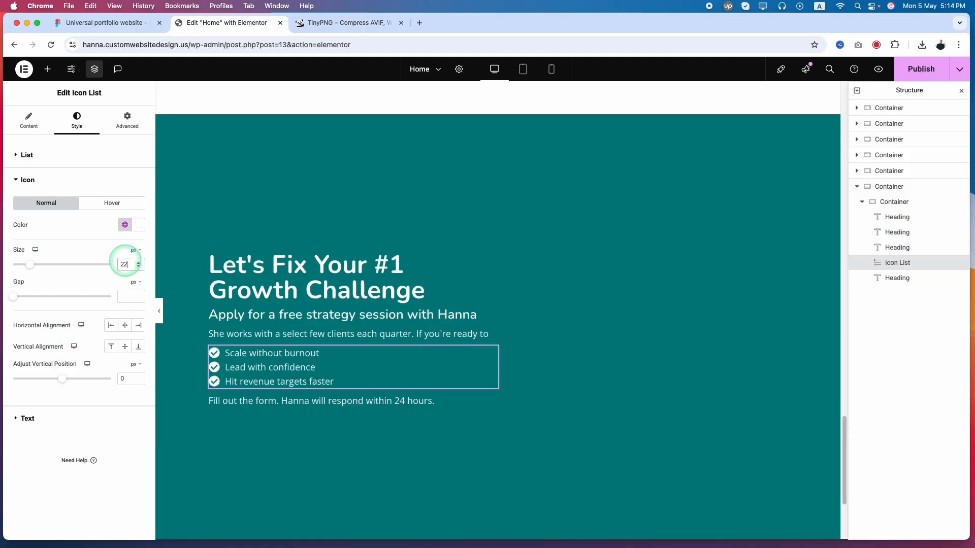
click(126, 307)
text(4)
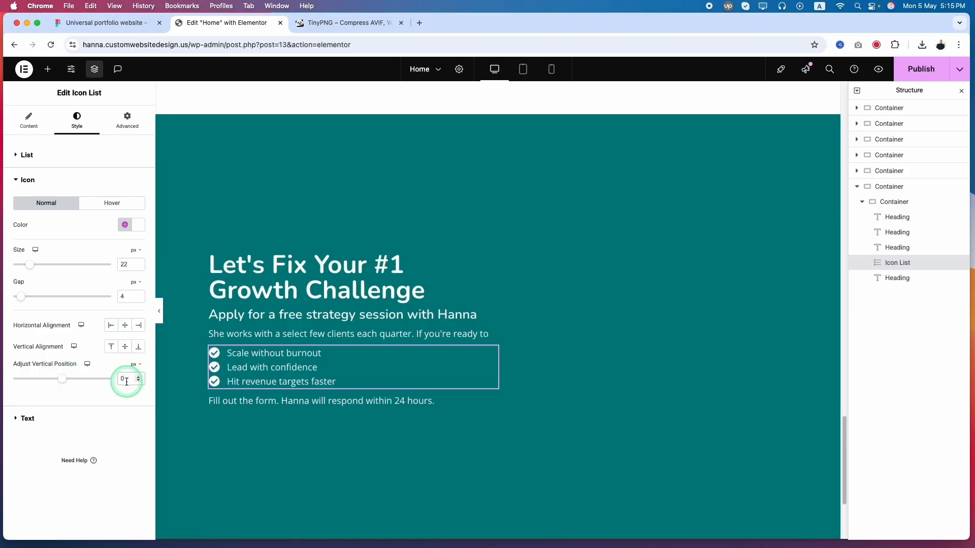
Check the bullet rows' spacing in the Figma design and set the Icon List's space between items to 10 px.
click(27, 156)
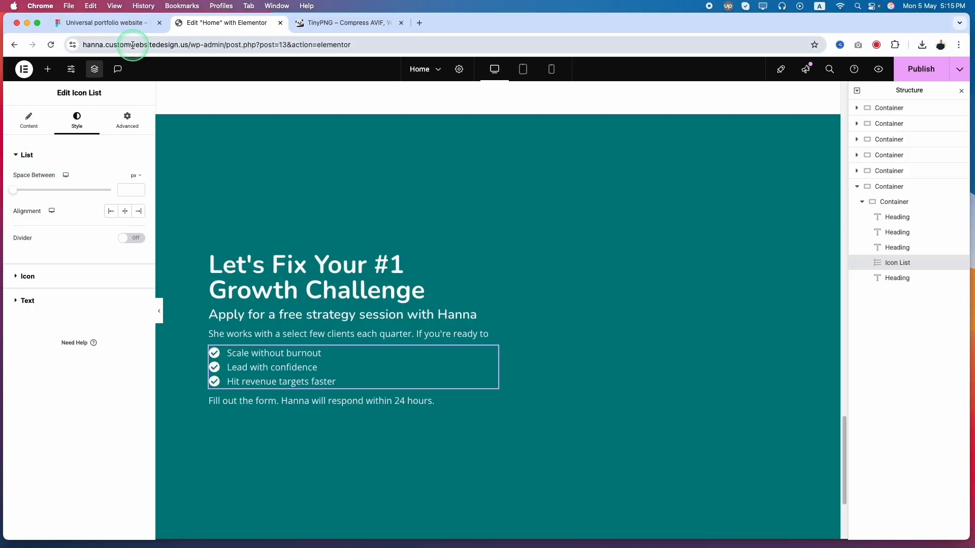
click(127, 22)
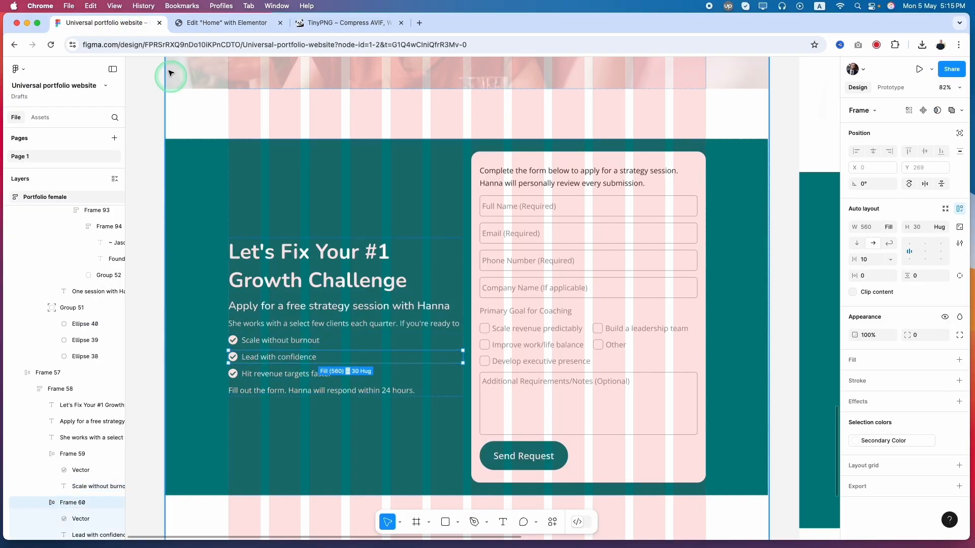
key(ctrl+Tab)
text(10)
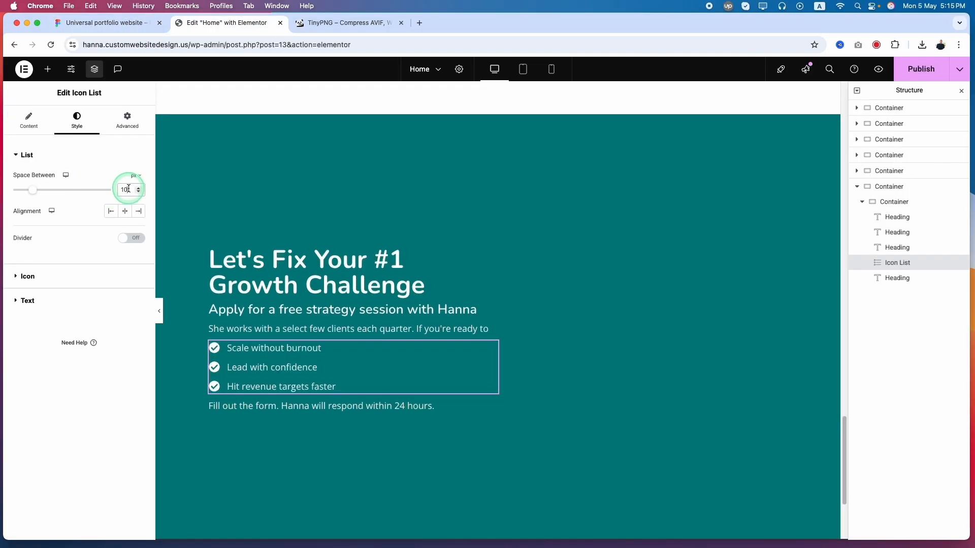
Apply the global Paragraphs font and the global Secondary Color to the Icon List's text.
click(28, 300)
click(119, 240)
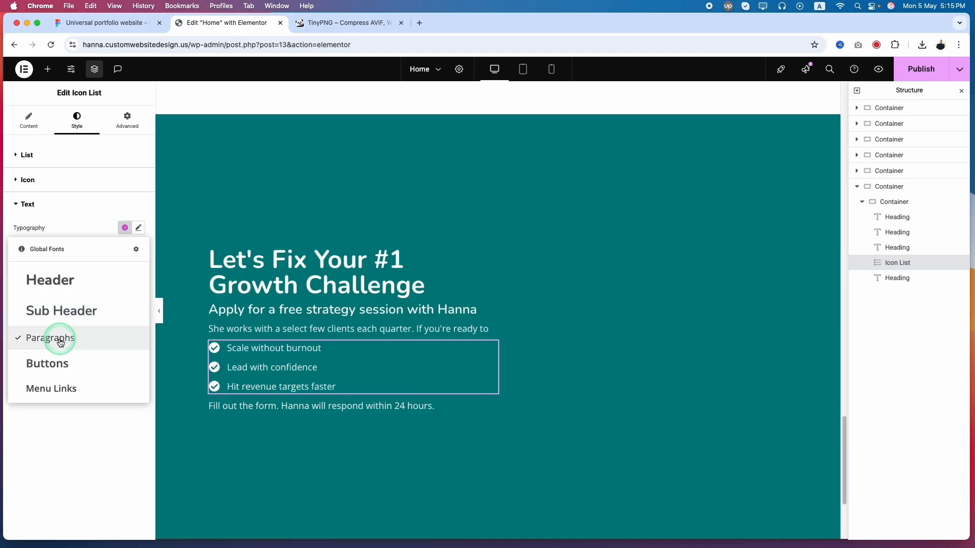
click(80, 339)
click(120, 294)
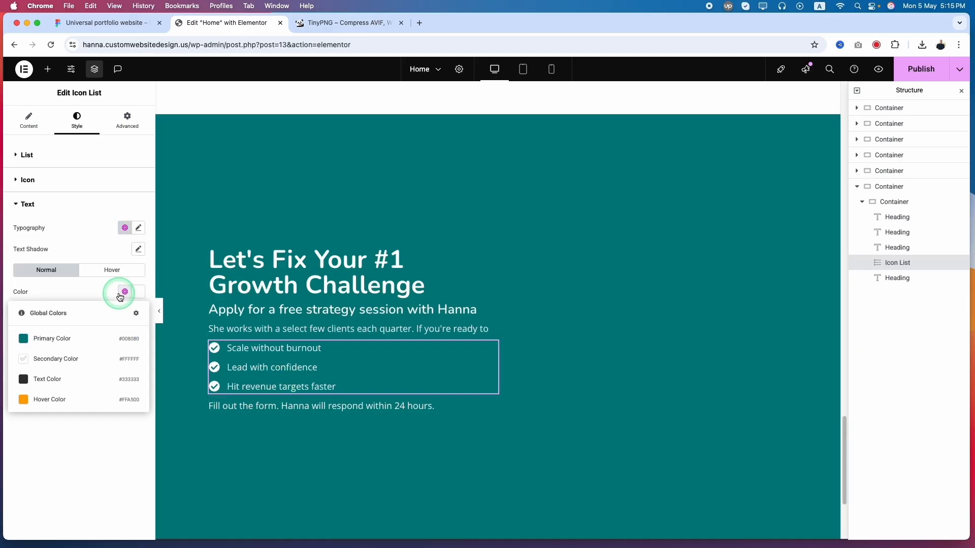
click(85, 366)
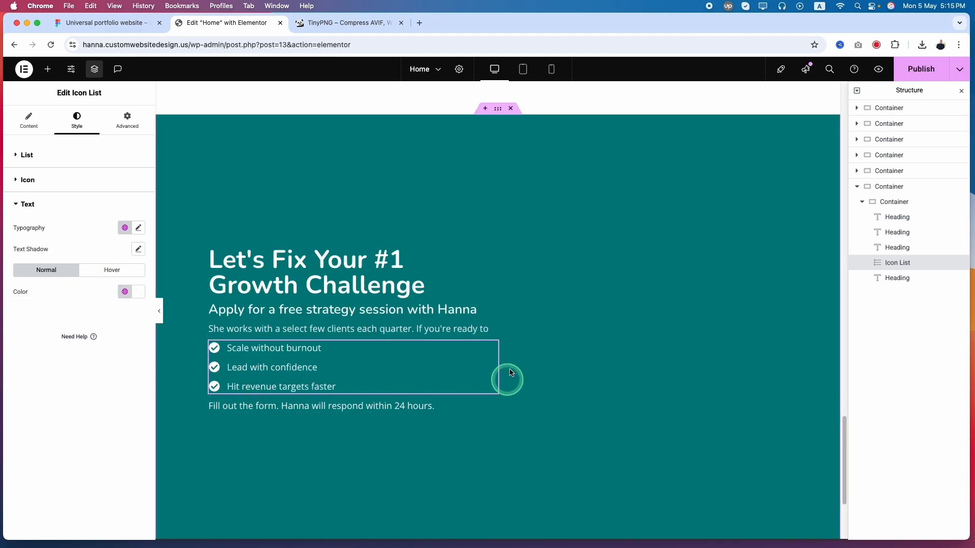
Check the form card's size in the Figma design, then add a second container beside the text column and set its width to 50%.
click(214, 255)
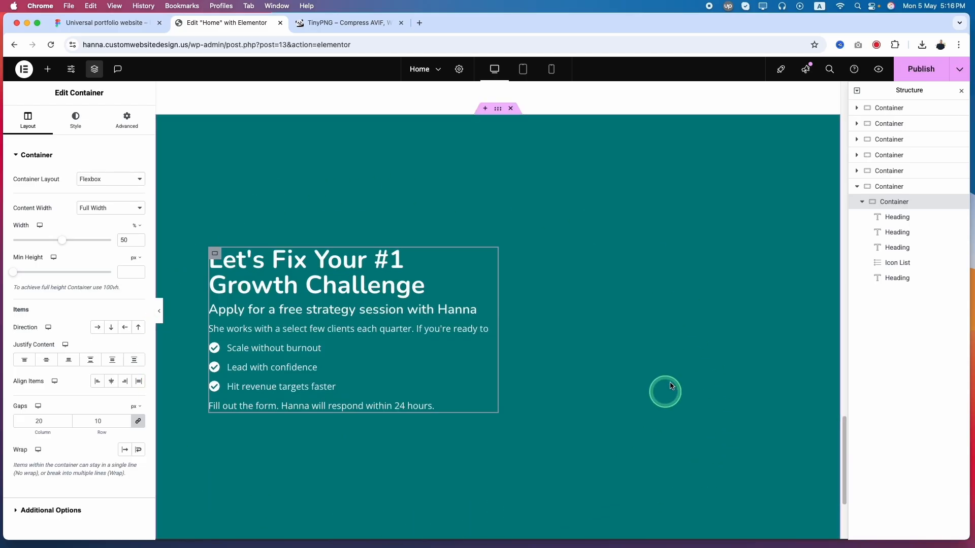
click(82, 27)
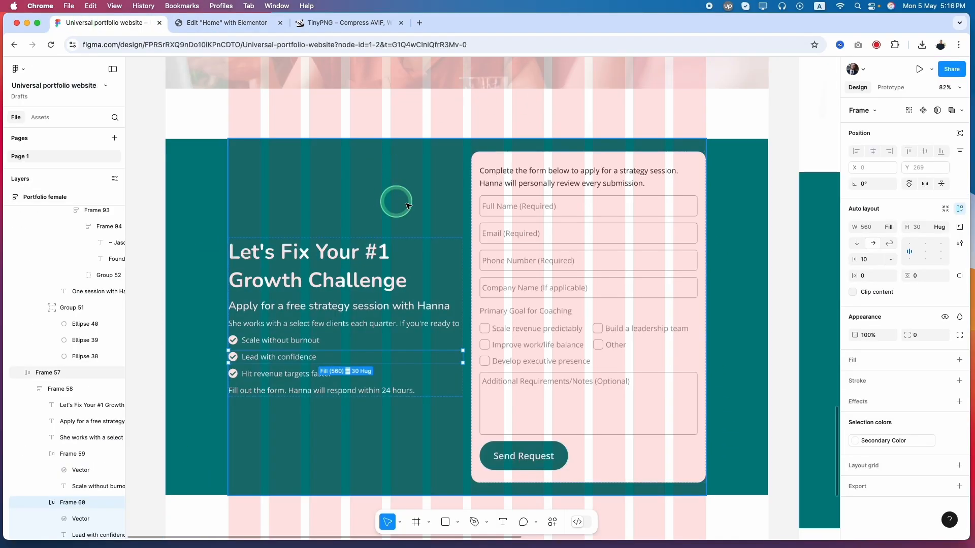
click(489, 163)
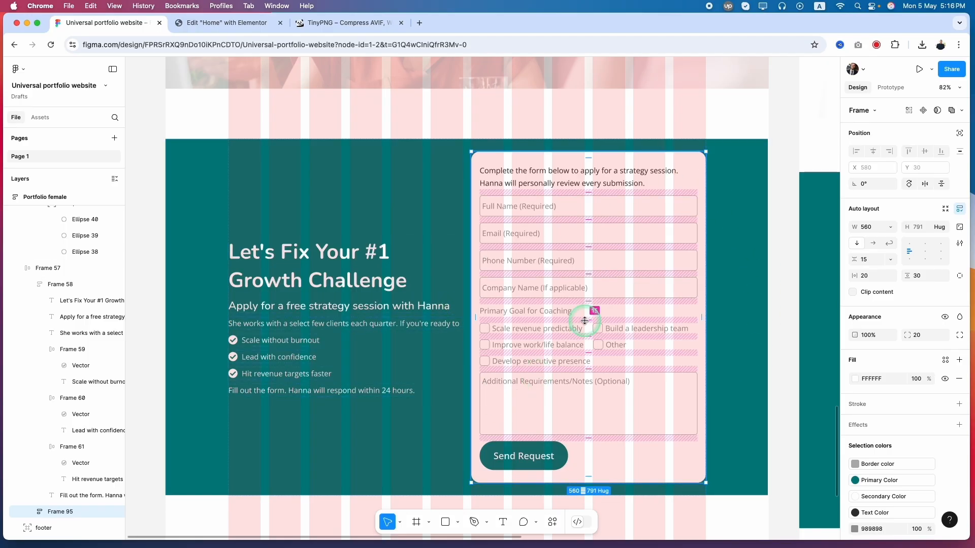
click(227, 23)
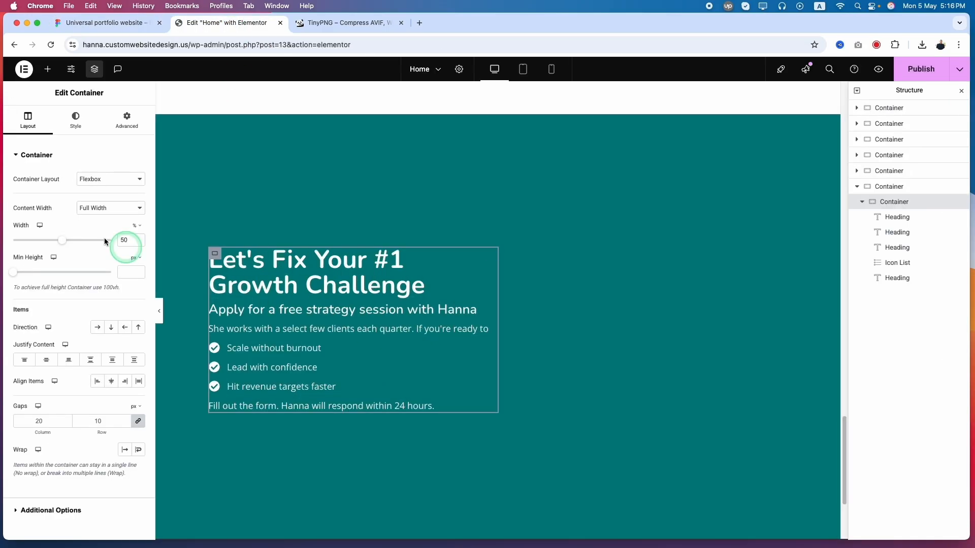
click(47, 69)
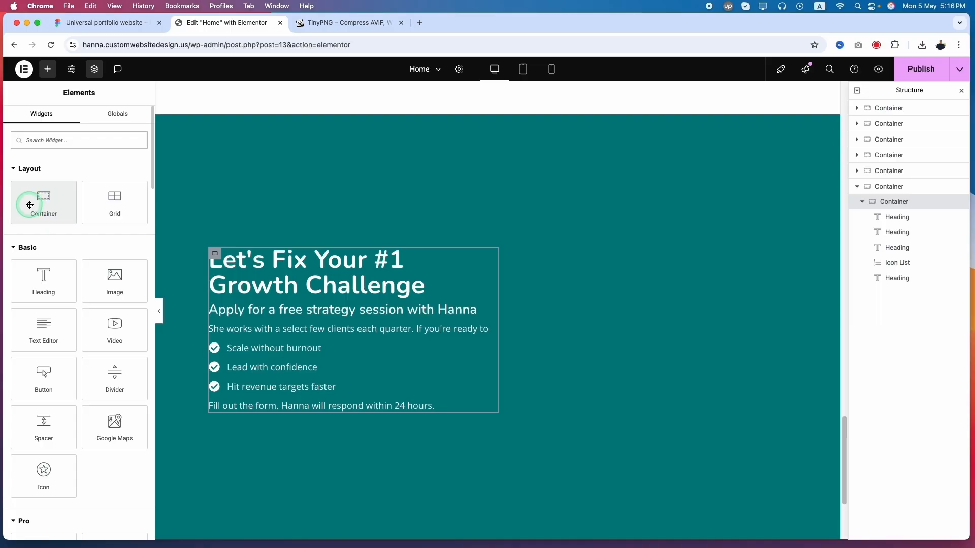
drag(30, 205, 493, 339)
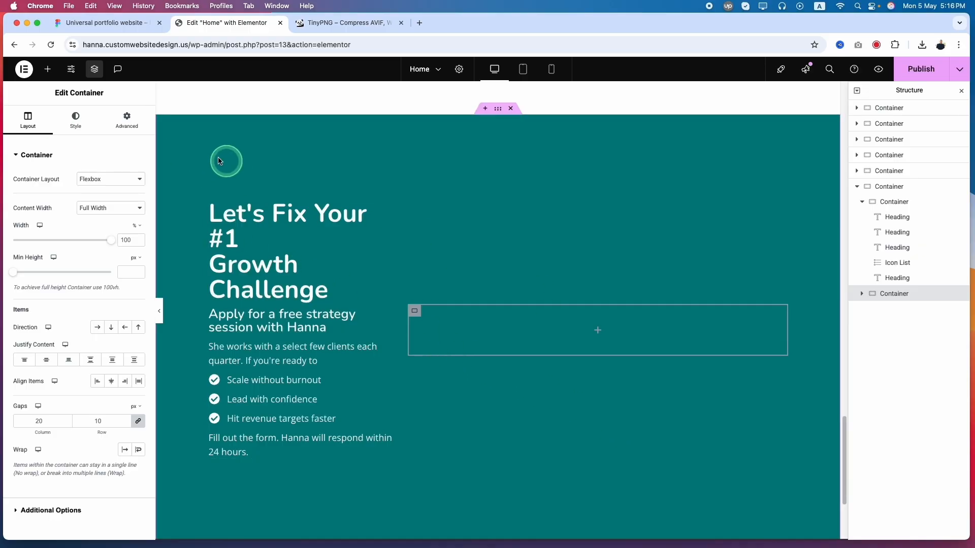
text(50)
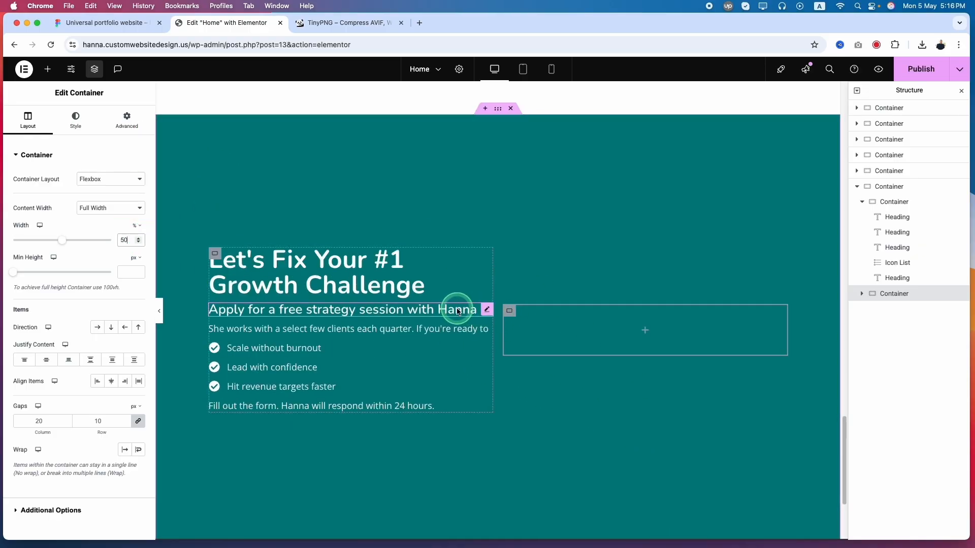
Check the form card in the Figma design, then give the new container a classic background in the global Secondary Color.
click(108, 23)
click(226, 22)
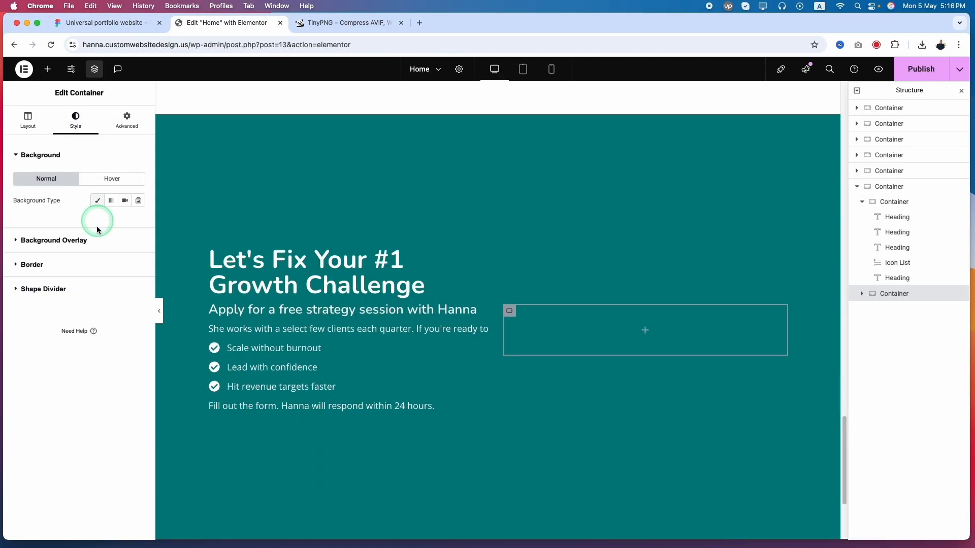
click(100, 203)
click(124, 221)
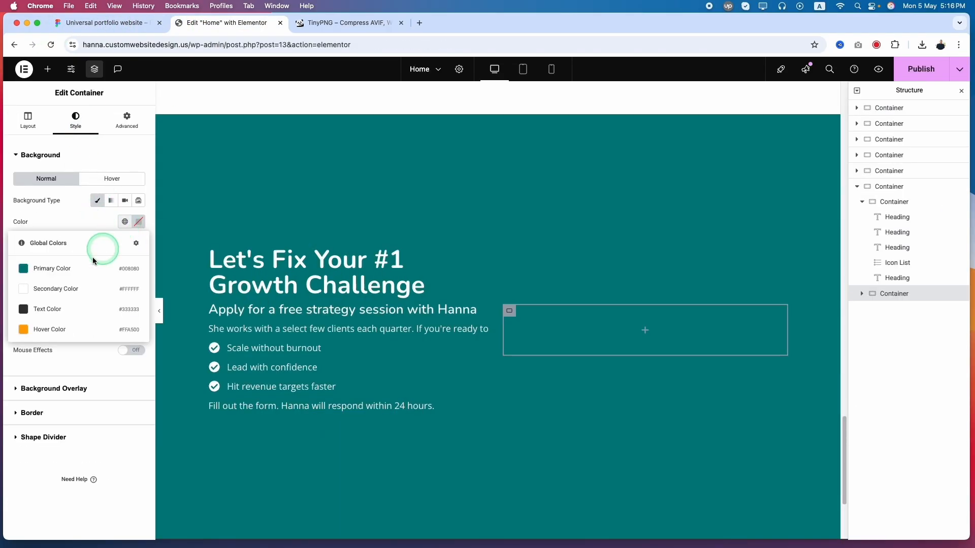
click(52, 295)
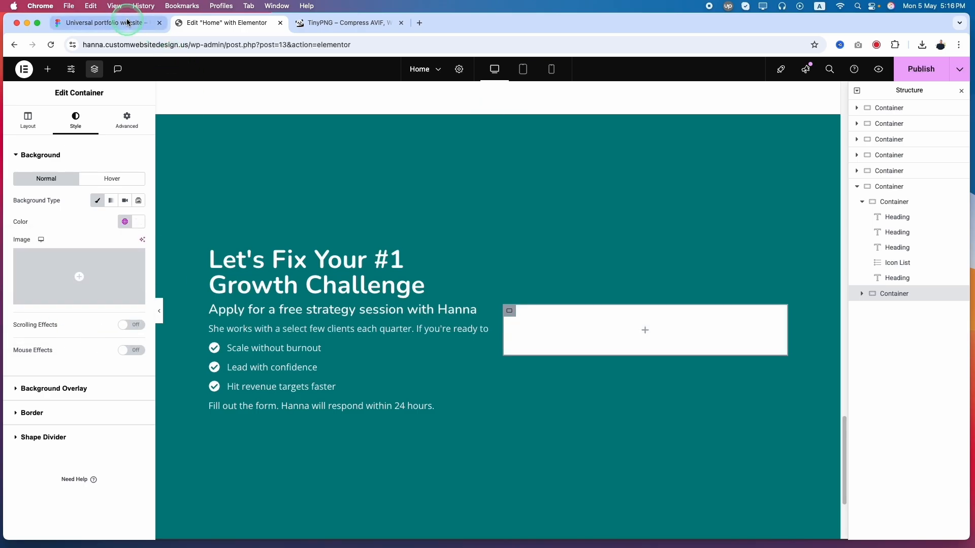
Check the form card's corner radius in the Figma design and set the white container's border radius to 20 px.
click(112, 22)
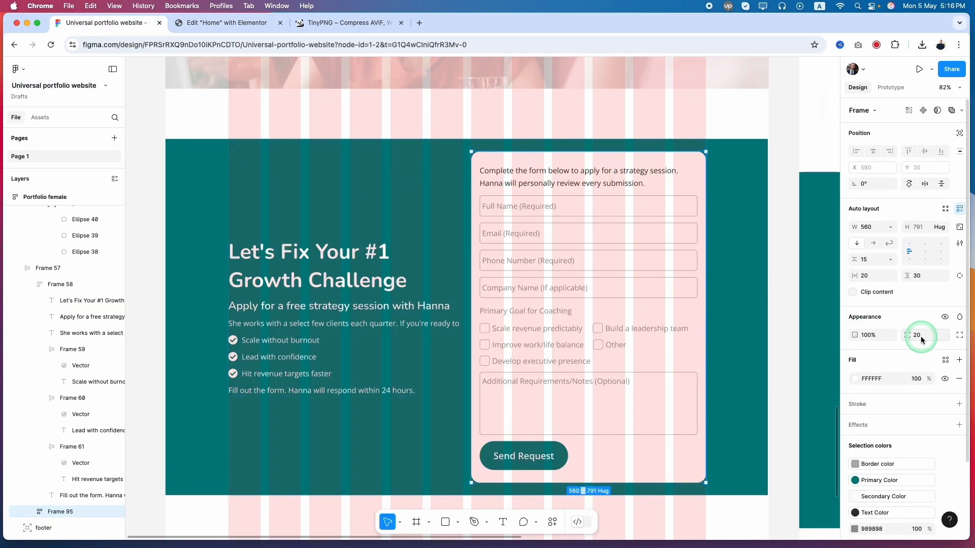
click(227, 23)
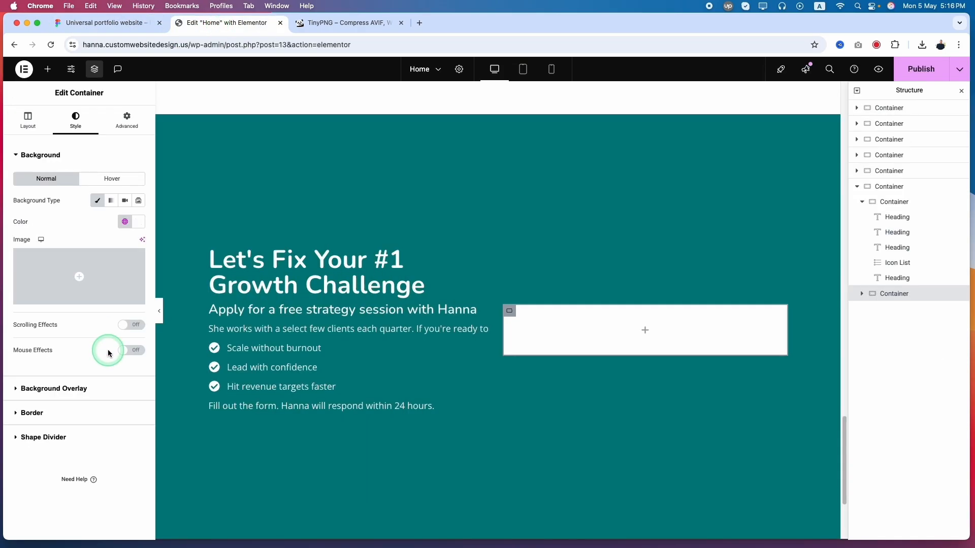
click(53, 419)
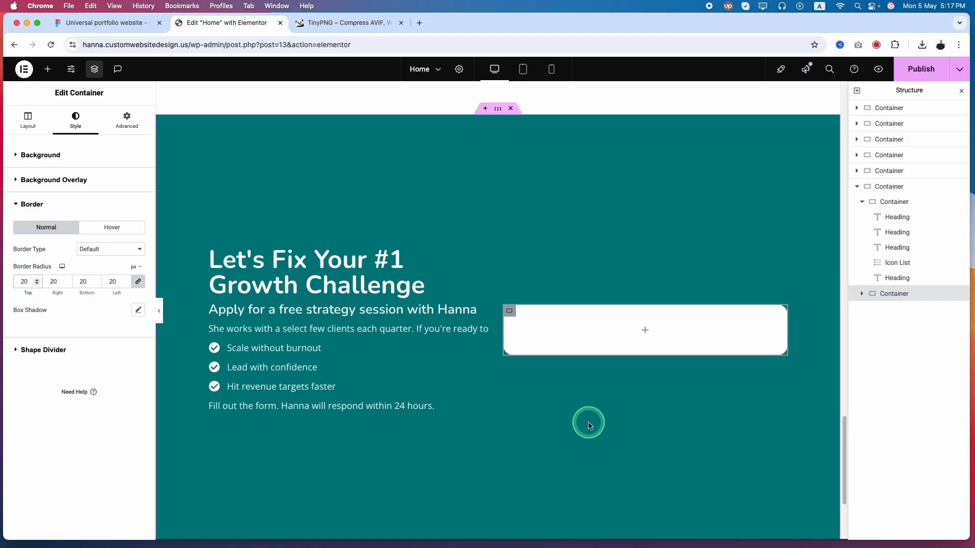
Copy the form card's two-line introductory text from the Figma design.
click(107, 23)
double_click(551, 180)
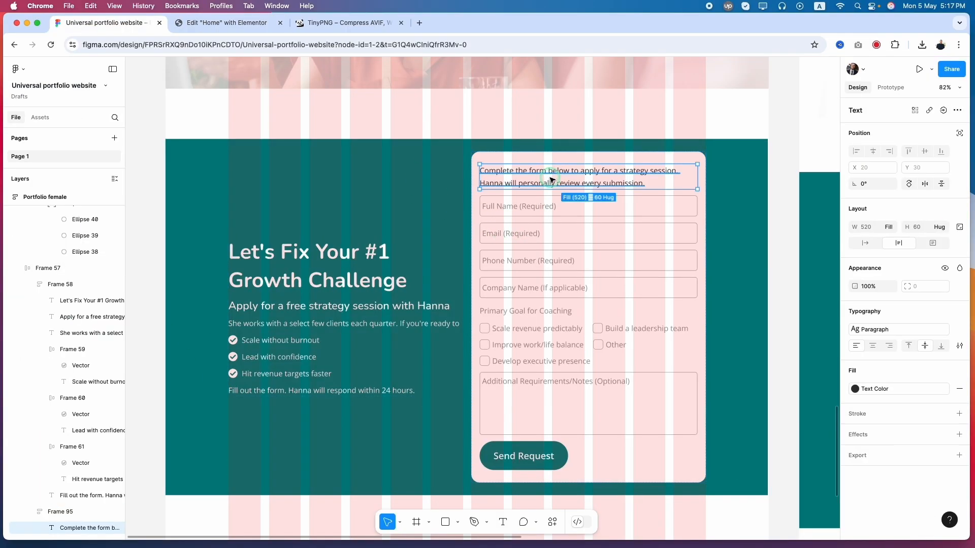
triple_click(551, 180)
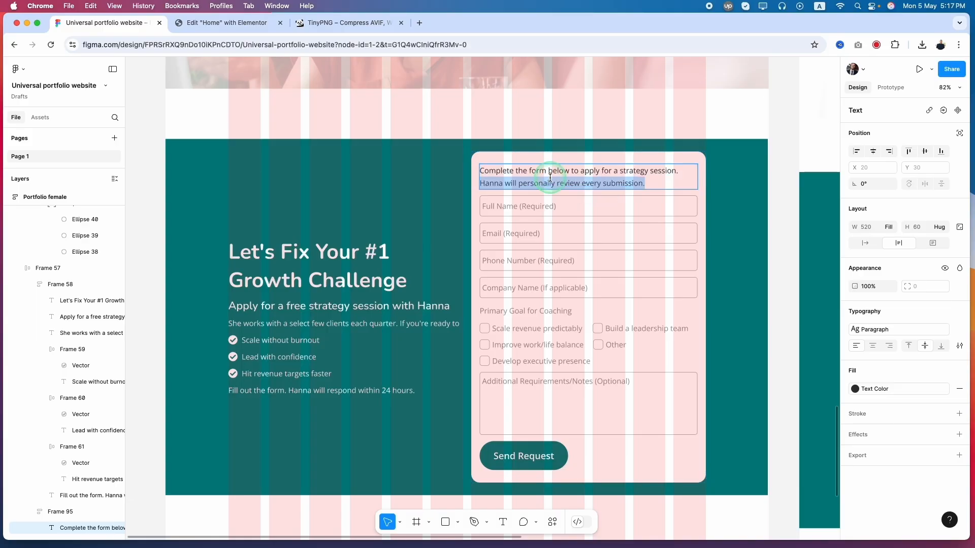
key(super+a)
key(super+c)
Add a Heading widget to the white container in Elementor and replace its title with the copied introductory text.
click(241, 23)
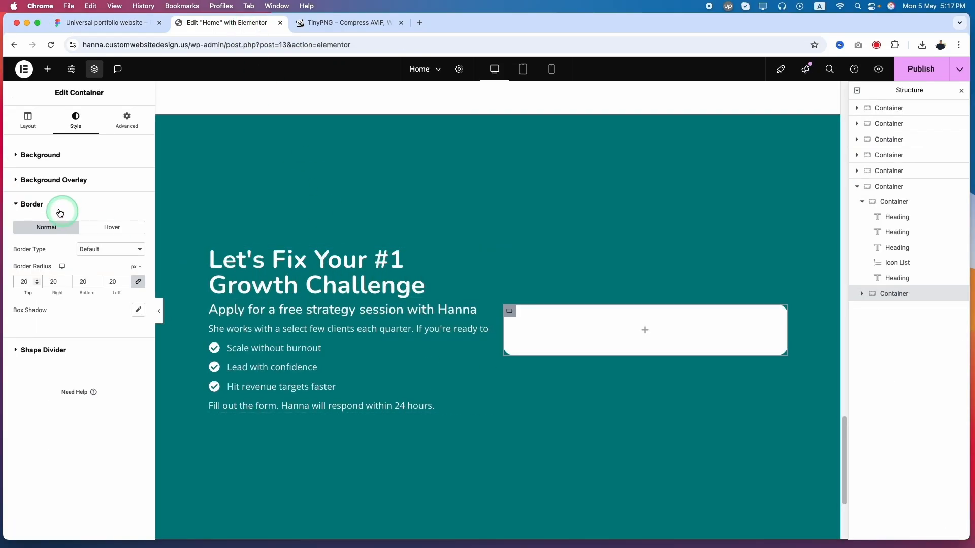
click(48, 70)
drag(31, 288, 660, 335)
click(68, 222)
key(super+a)
key(super+v)
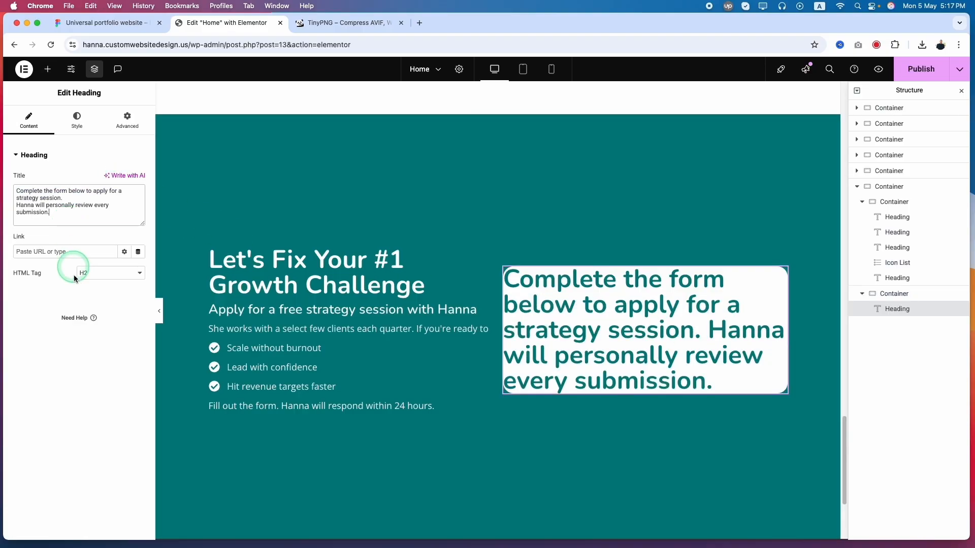
Set the form introduction heading's HTML tag to p and its alignment to left.
click(96, 283)
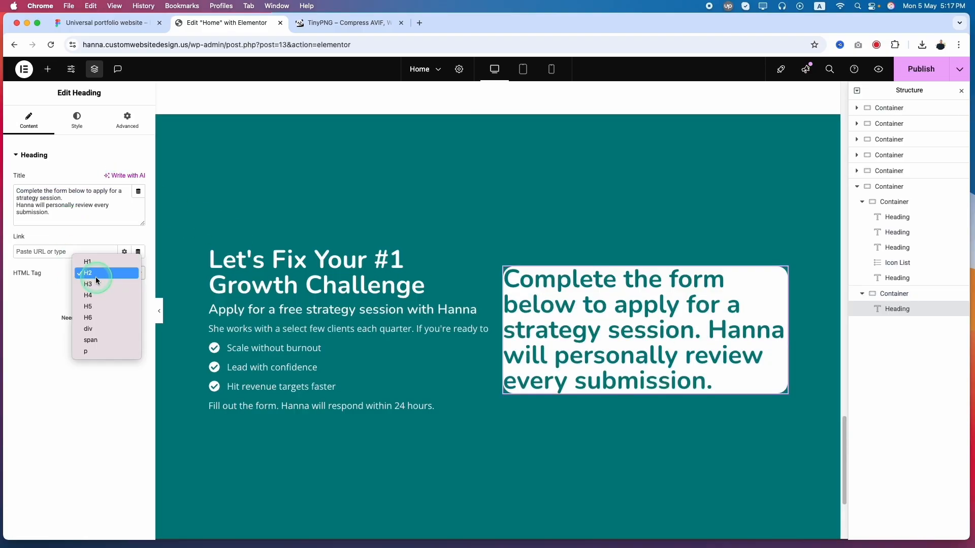
click(115, 347)
click(55, 127)
click(78, 121)
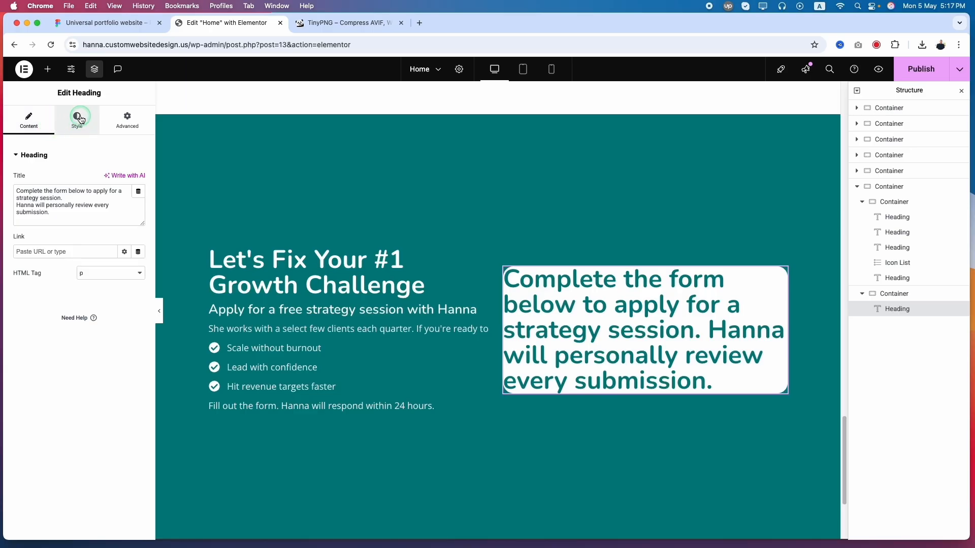
click(99, 181)
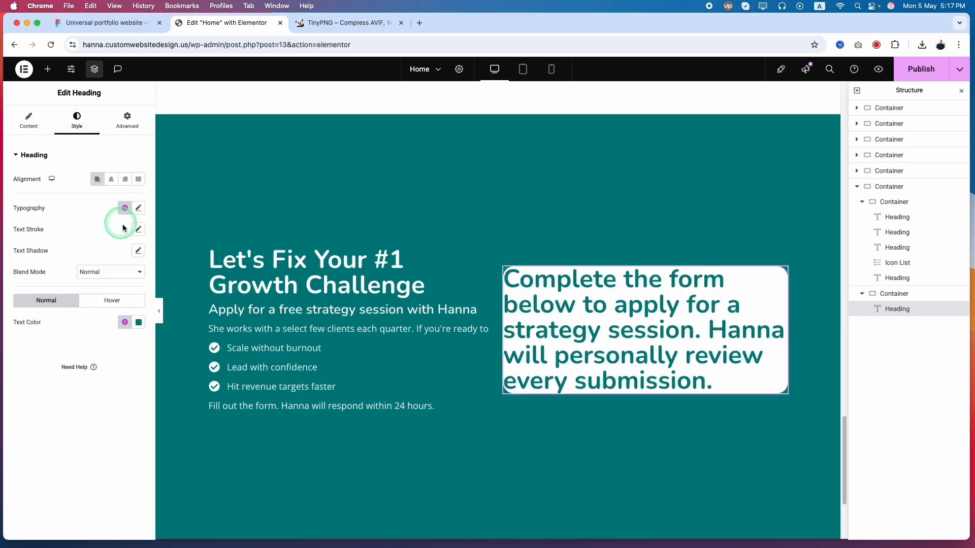
Apply the global Paragraphs font and the global Text Color to the form introduction heading.
click(114, 22)
click(196, 26)
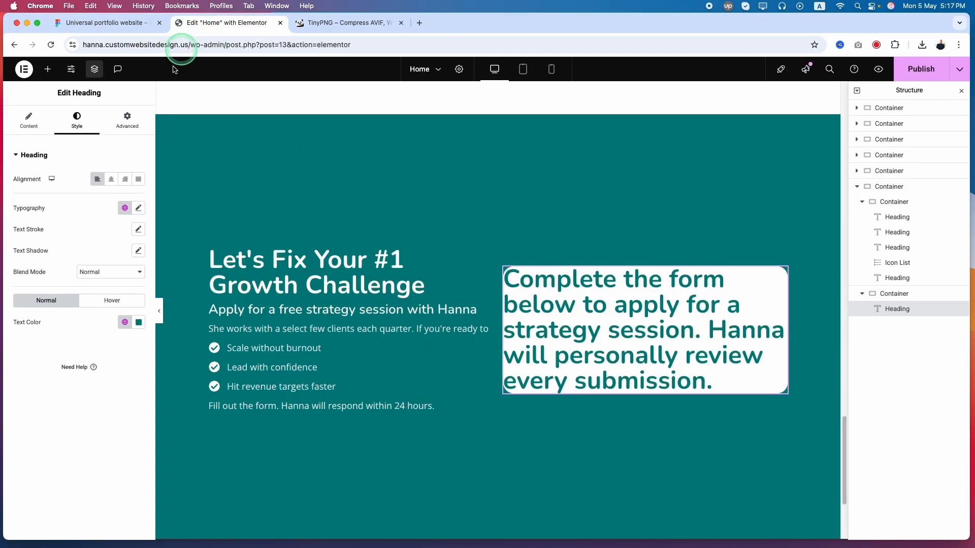
click(124, 208)
click(70, 312)
click(63, 319)
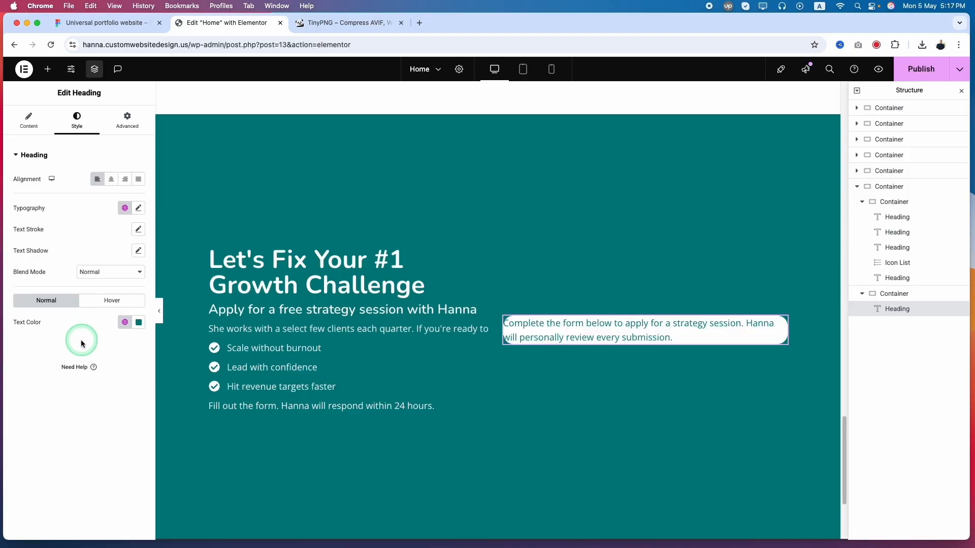
click(125, 322)
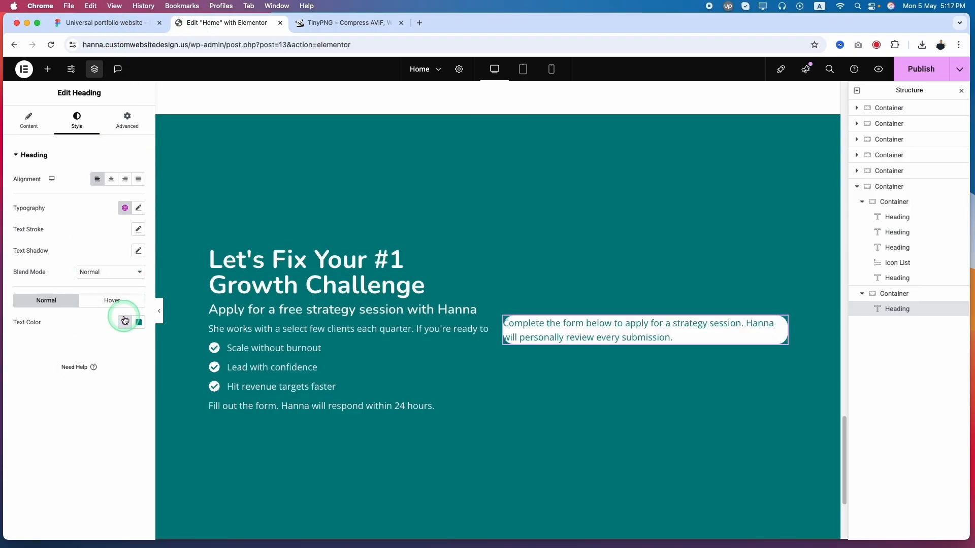
click(48, 407)
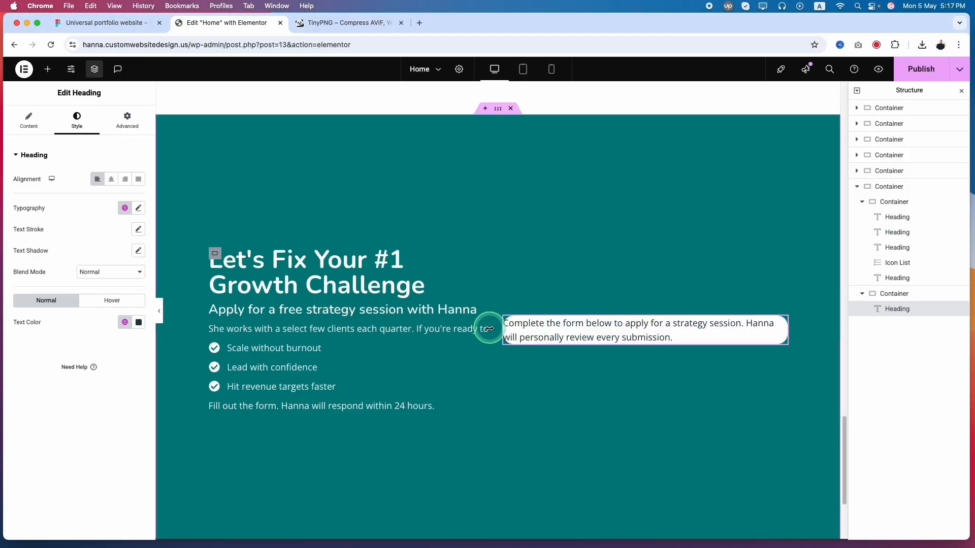
Check the form card's padding in the Figma design, then set the white container's padding to 30 px top and bottom, 20 px left and right.
click(107, 22)
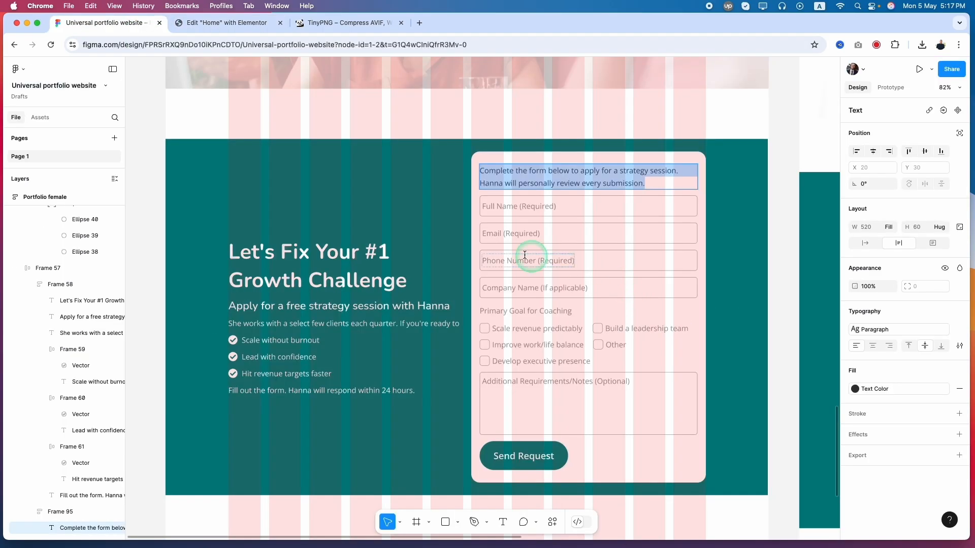
click(472, 238)
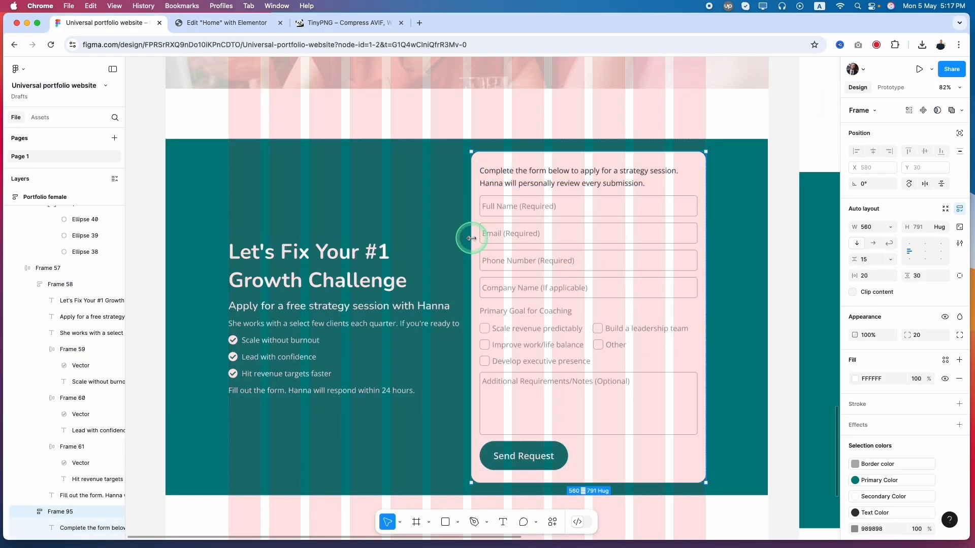
click(867, 277)
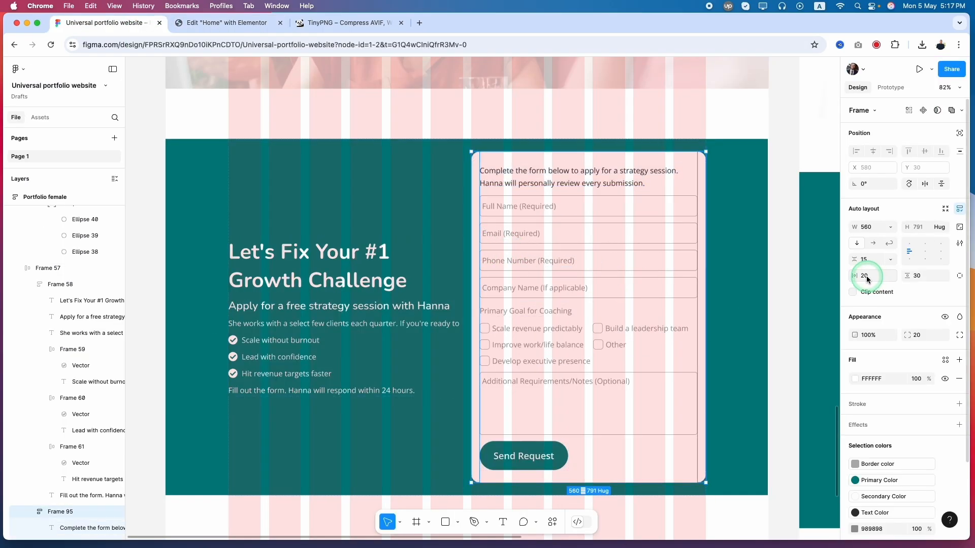
click(923, 276)
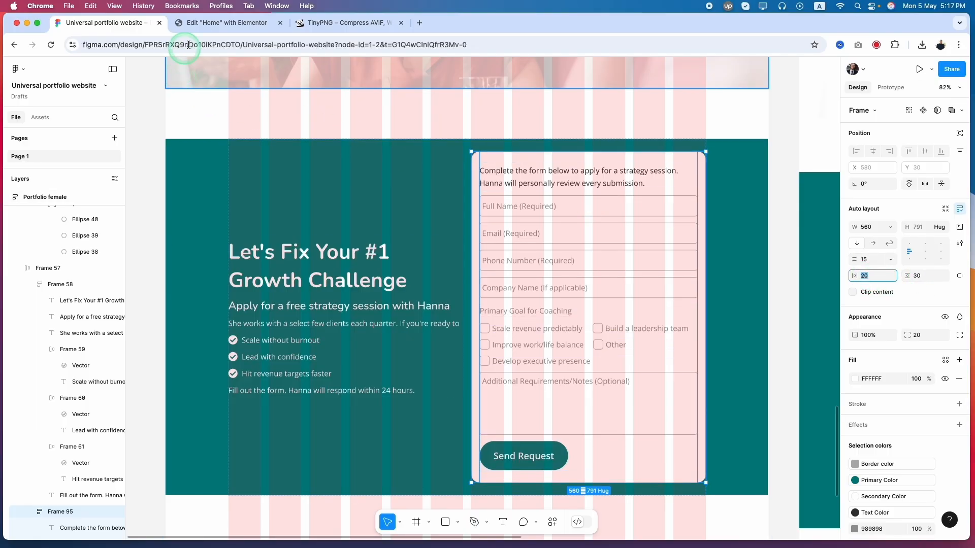
click(208, 23)
click(230, 255)
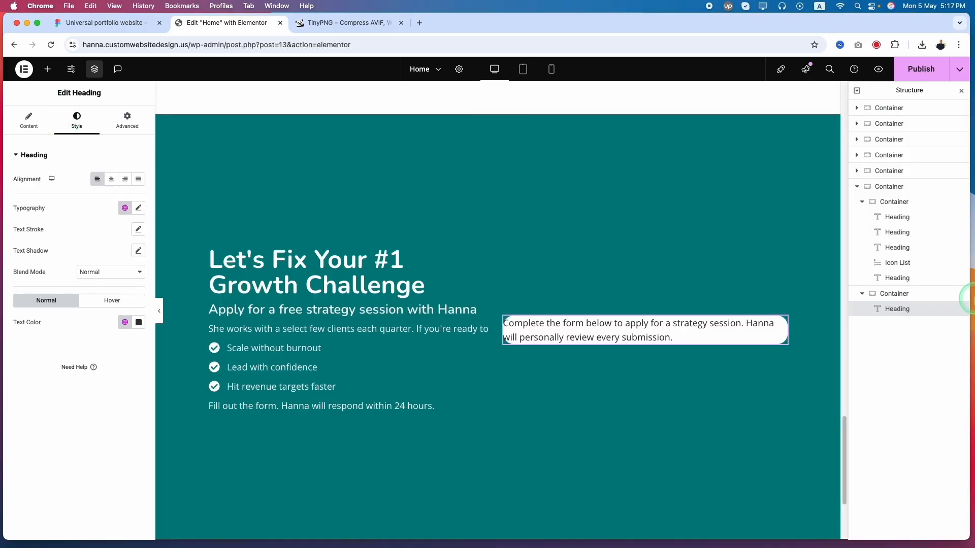
click(893, 293)
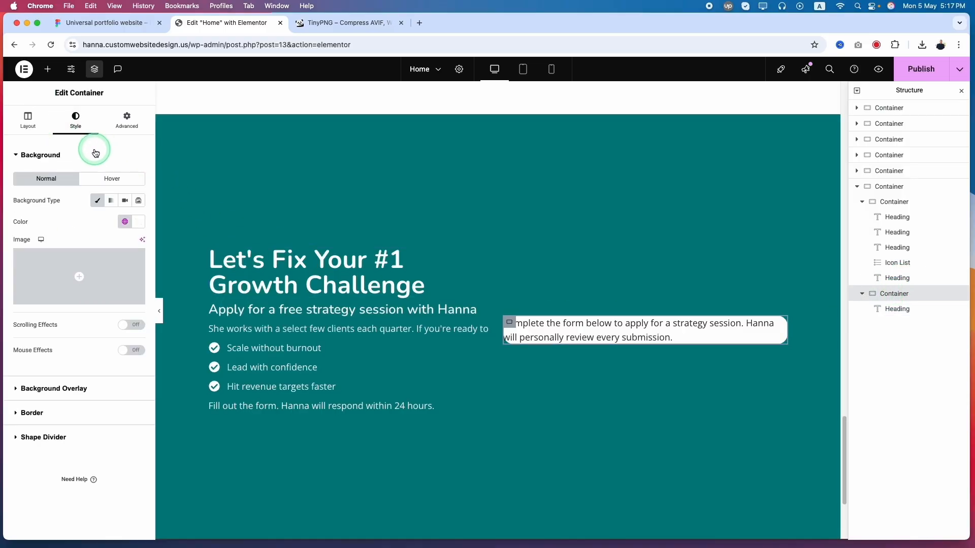
click(124, 121)
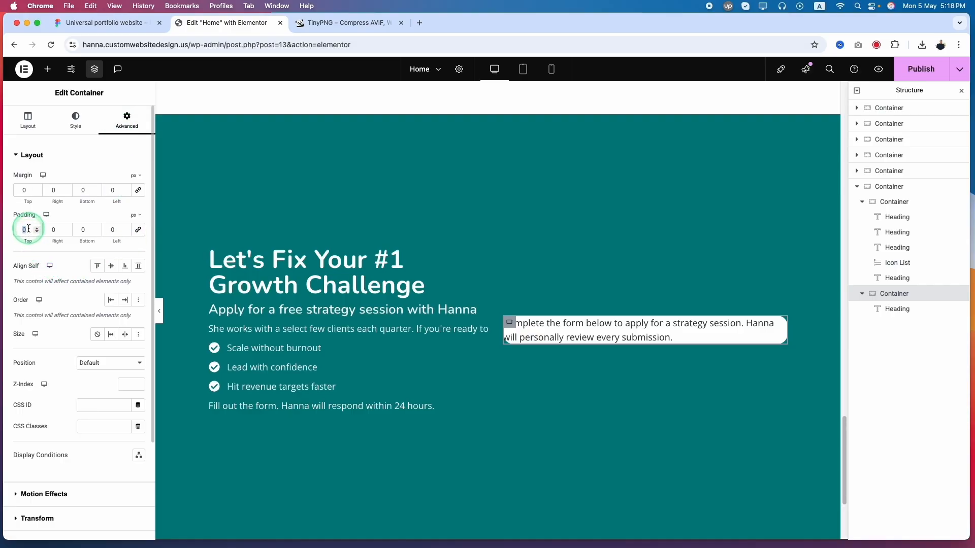
text(30)
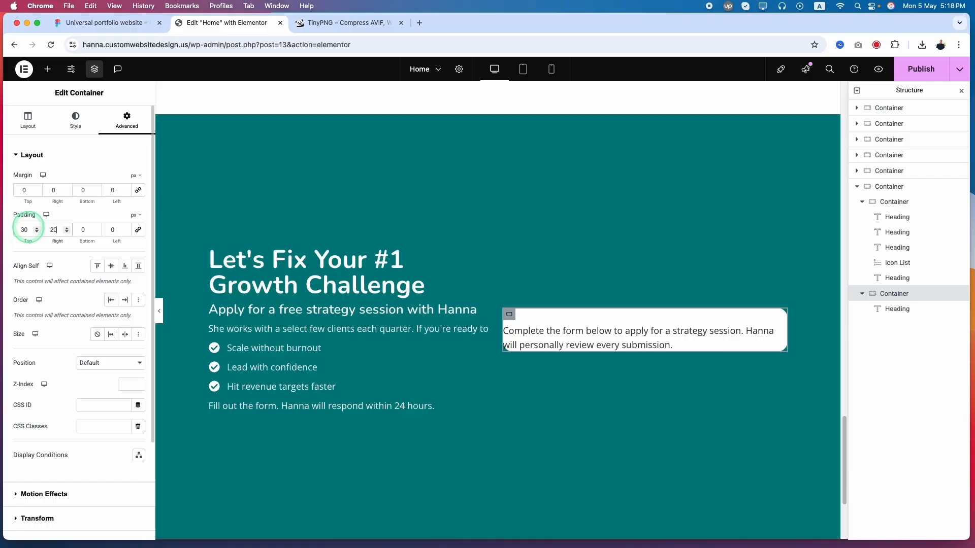
text(30)
key(Tab)
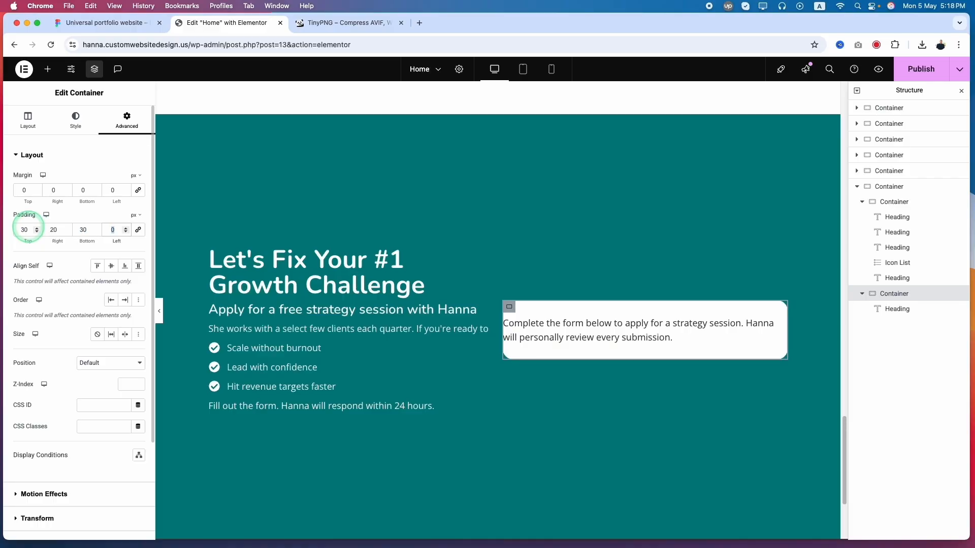
text(20)
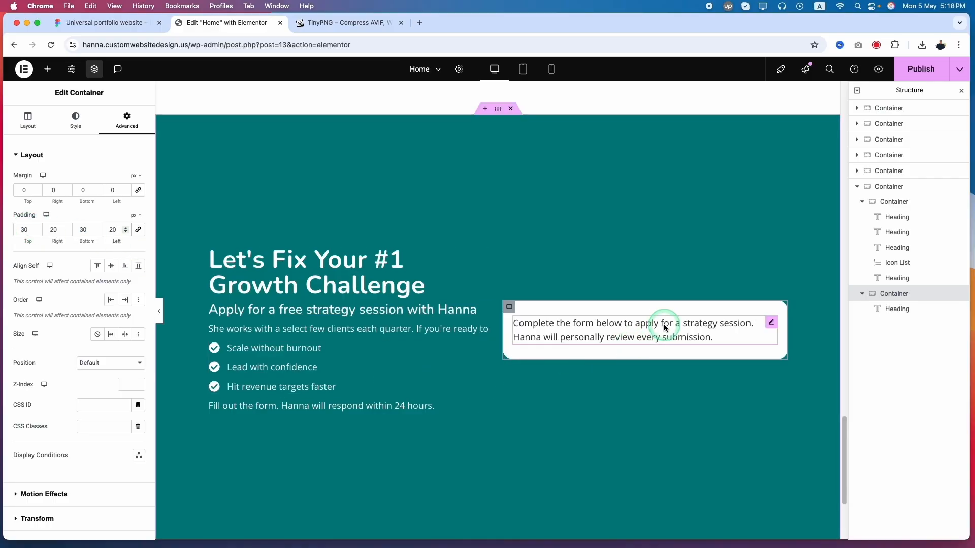
Check the Full Name input in the Figma design, then add a Form widget below the introductory text in Elementor's white container.
key(ctrl+shift+Tab)
click(562, 204)
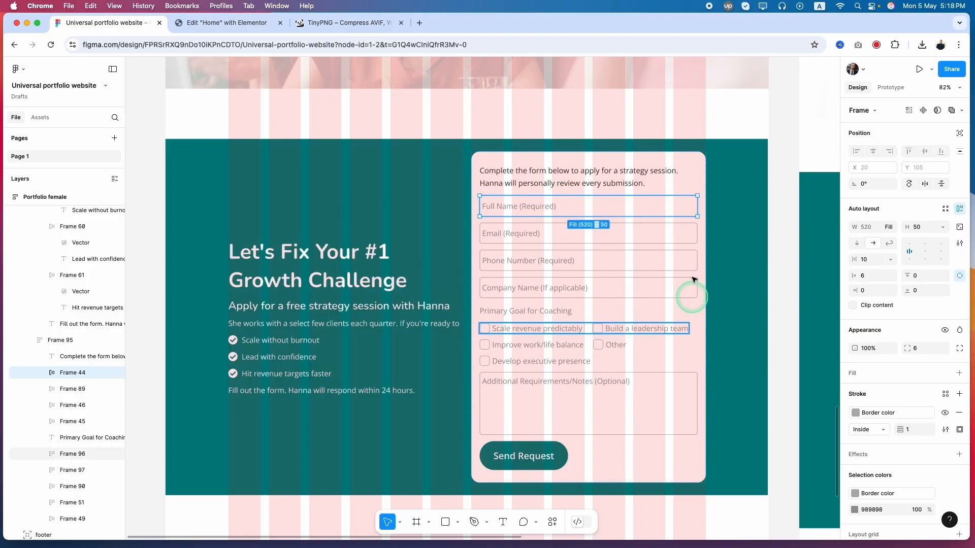
click(224, 23)
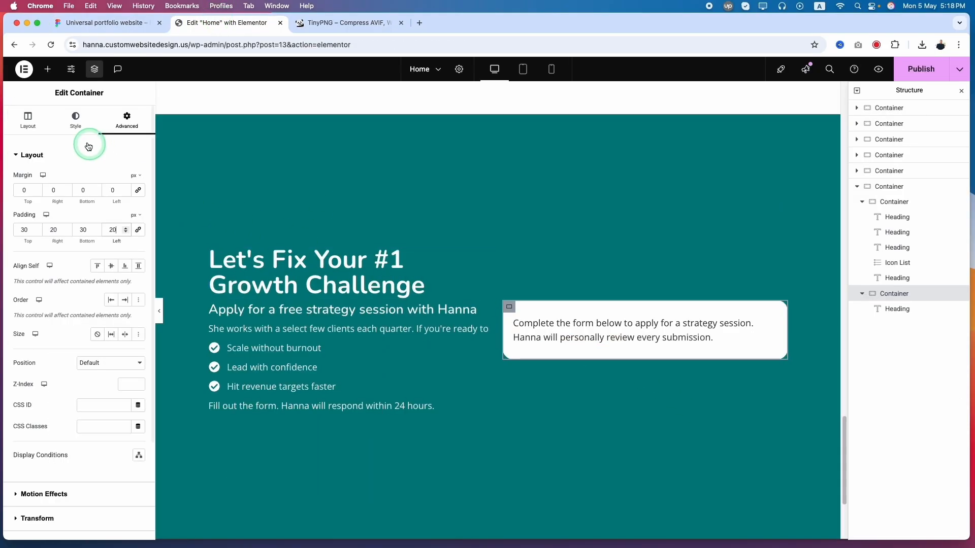
click(47, 68)
click(48, 145)
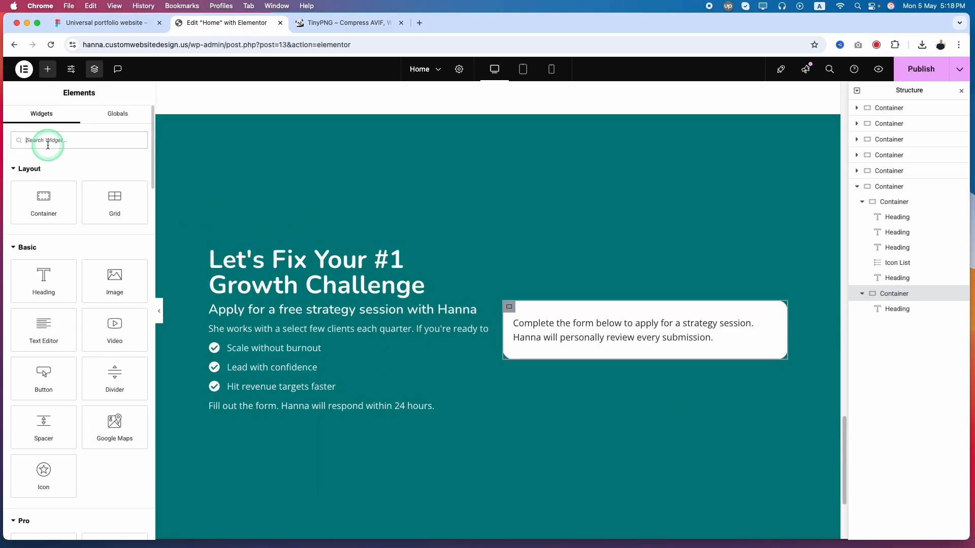
text(form)
drag(43, 174, 625, 341)
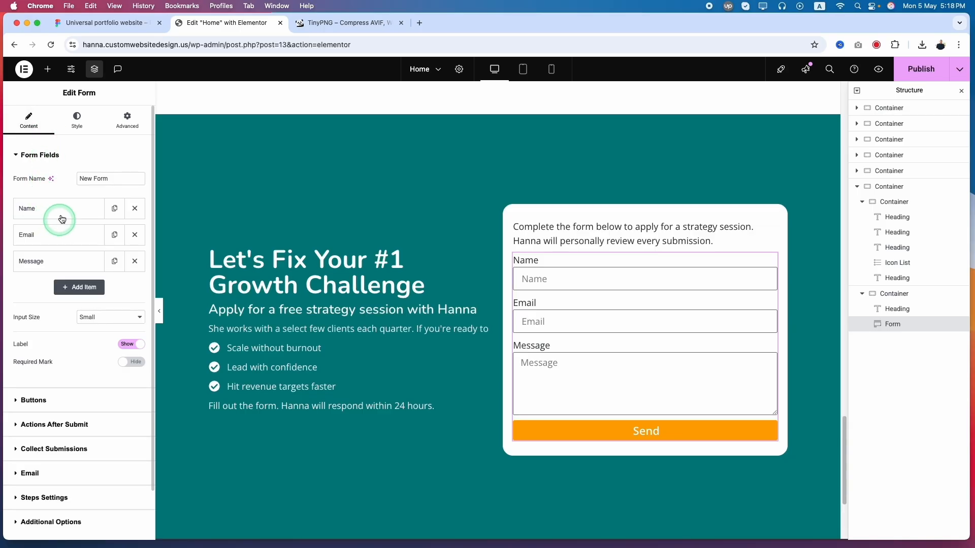
Switch to the Figma design and copy the "Full Name (Required)" text from the form's first input.
click(106, 20)
click(486, 201)
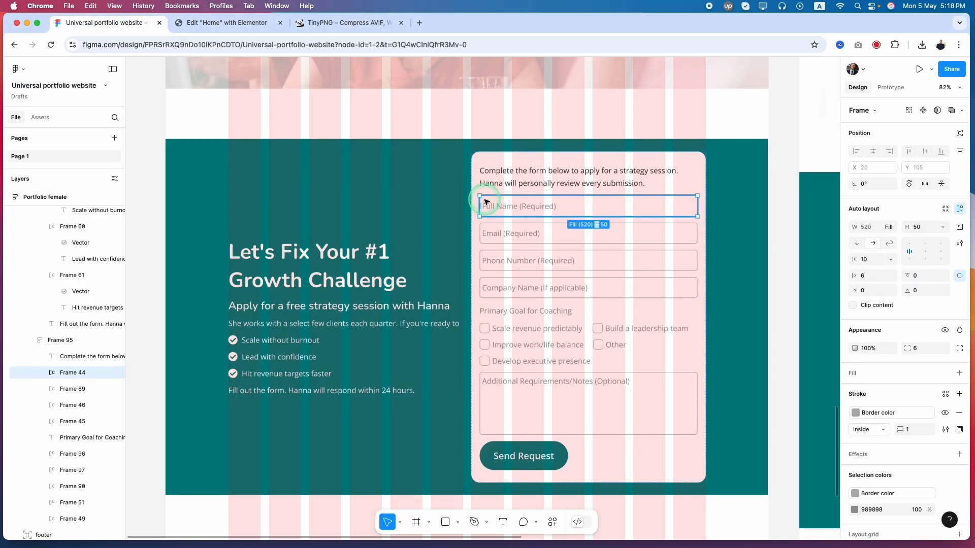
double_click(492, 204)
double_click(492, 204)
key(super+c)
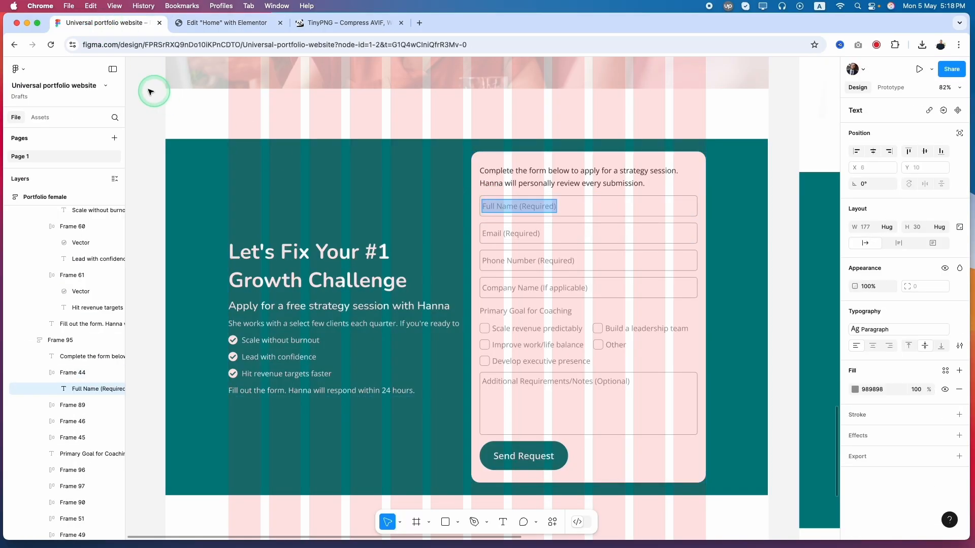
In Elementor, make the Name field required with label "Full Name" and placeholder "Full Name (Required)", and hide the form's labels.
click(233, 24)
click(56, 208)
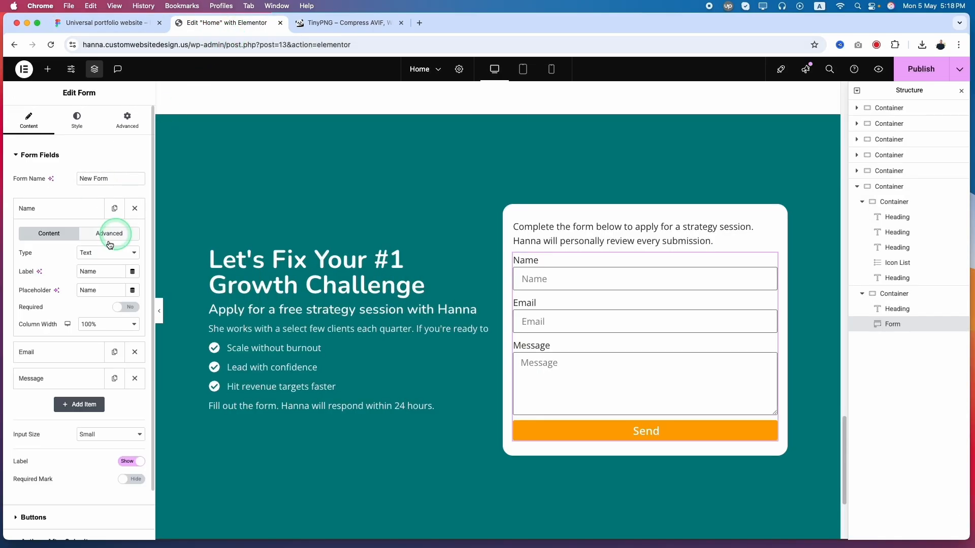
click(100, 255)
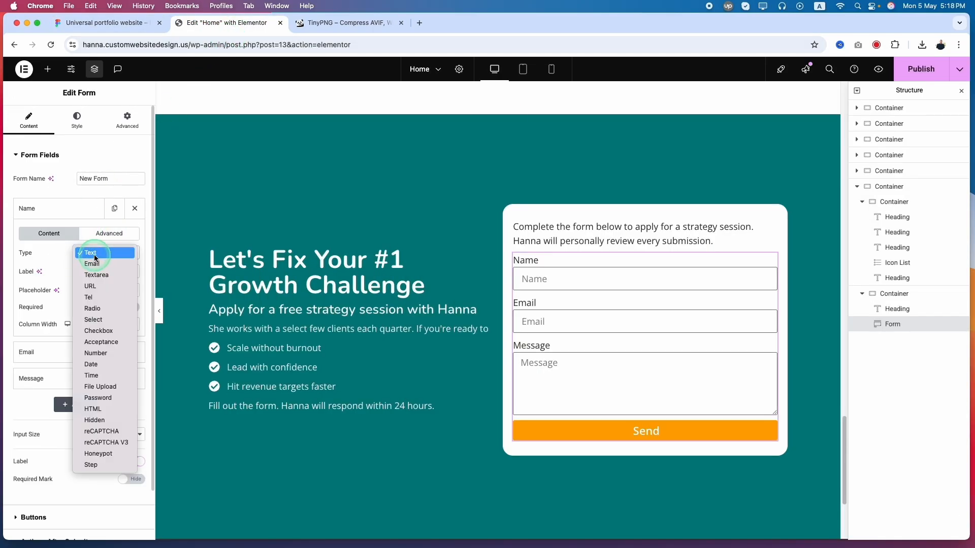
click(95, 255)
key(super+a)
key(super+v)
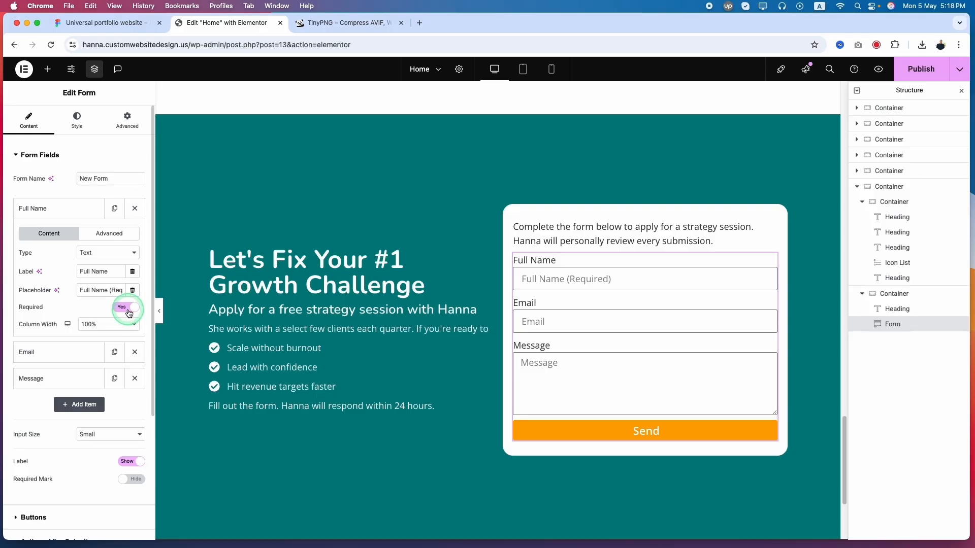
click(127, 461)
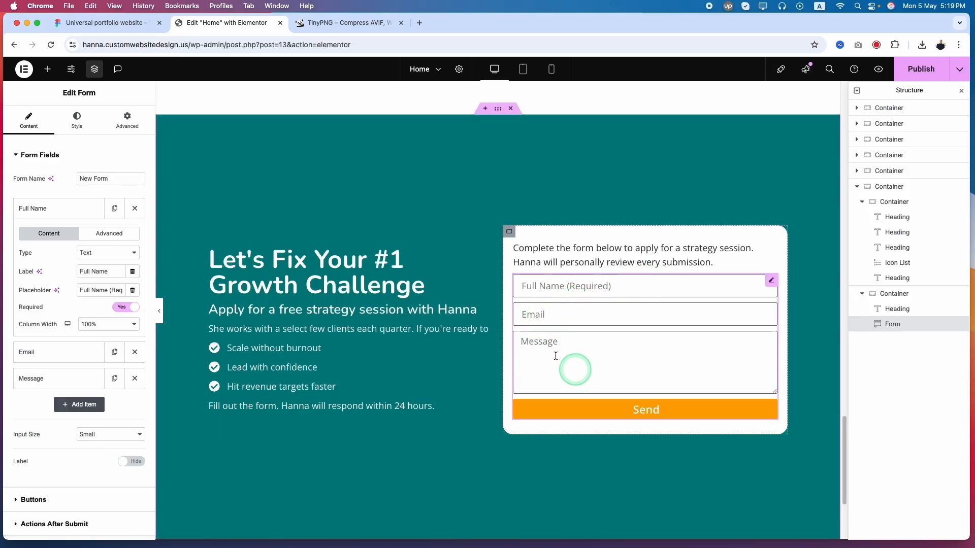
Copy the email input's text from Figma and set the Elementor Email field's placeholder to "Email (Required)".
click(108, 24)
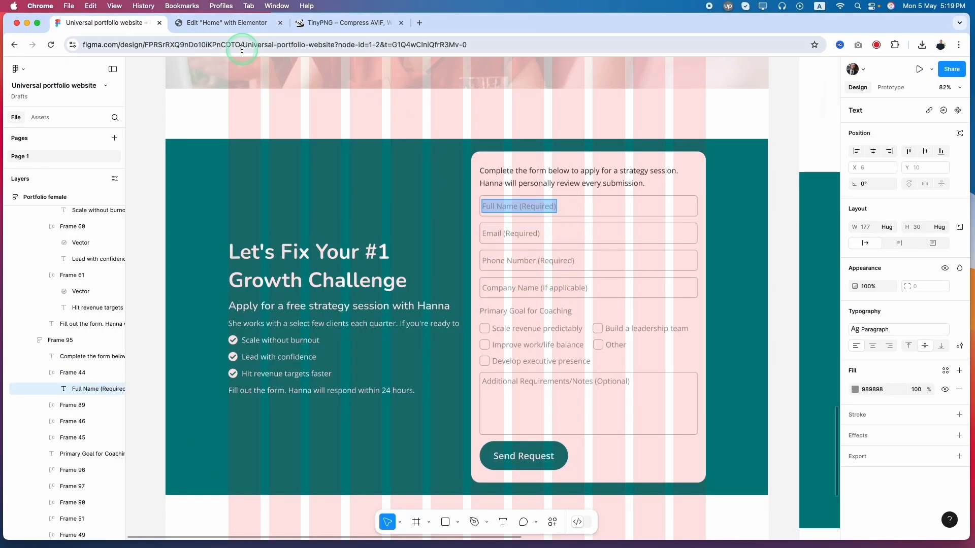
click(519, 230)
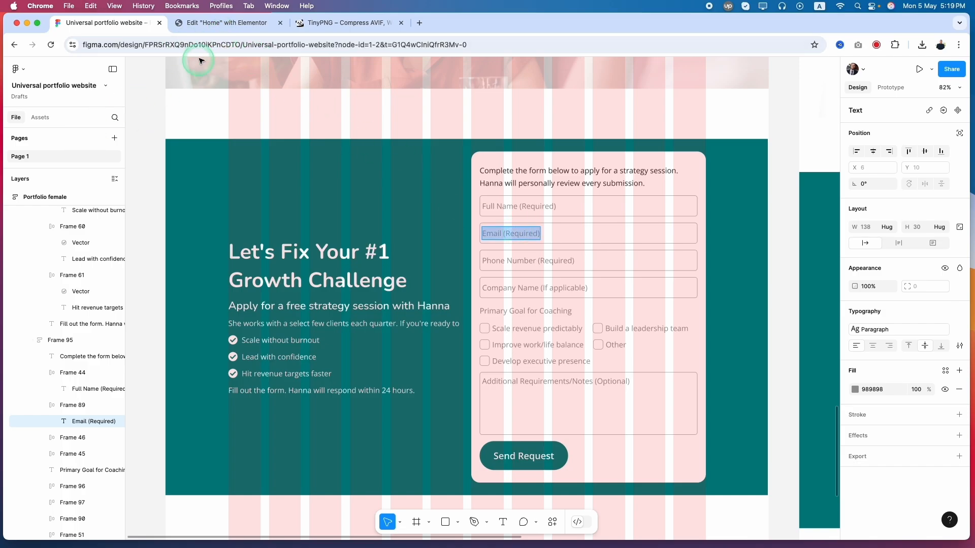
click(223, 23)
click(65, 210)
click(50, 239)
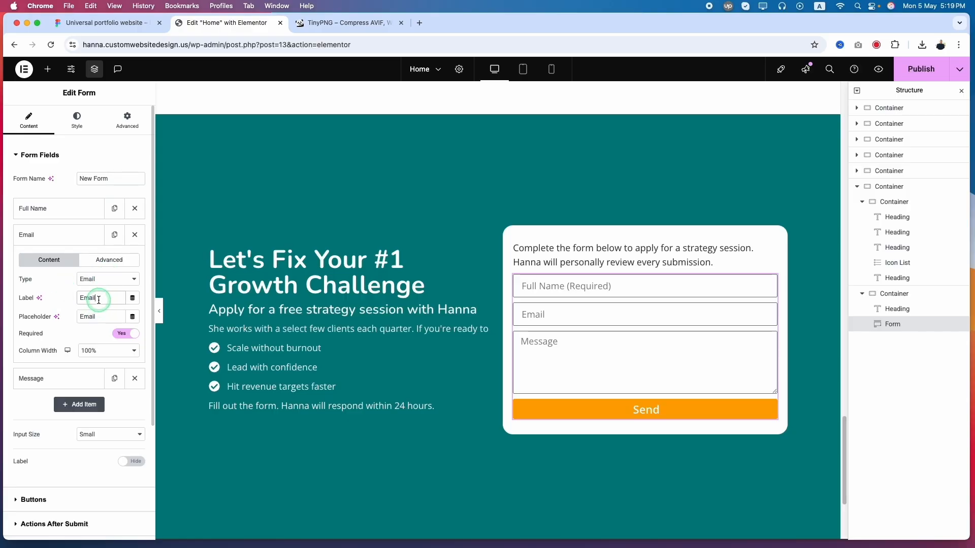
drag(95, 298, 105, 414)
key(BackSpace)
click(102, 315)
key(super+a)
text(Email (Required))
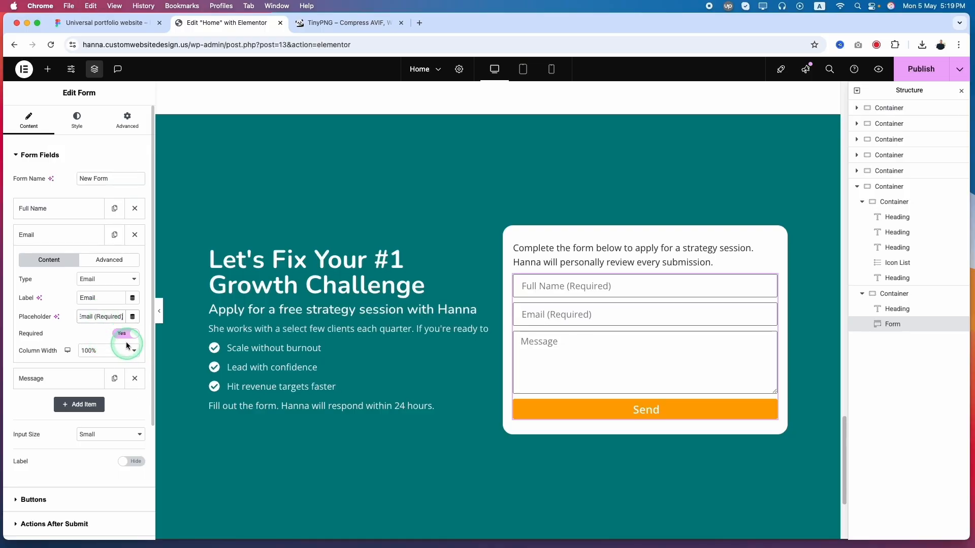
Delete the Message field from the form and add a new blank field in its place.
click(77, 226)
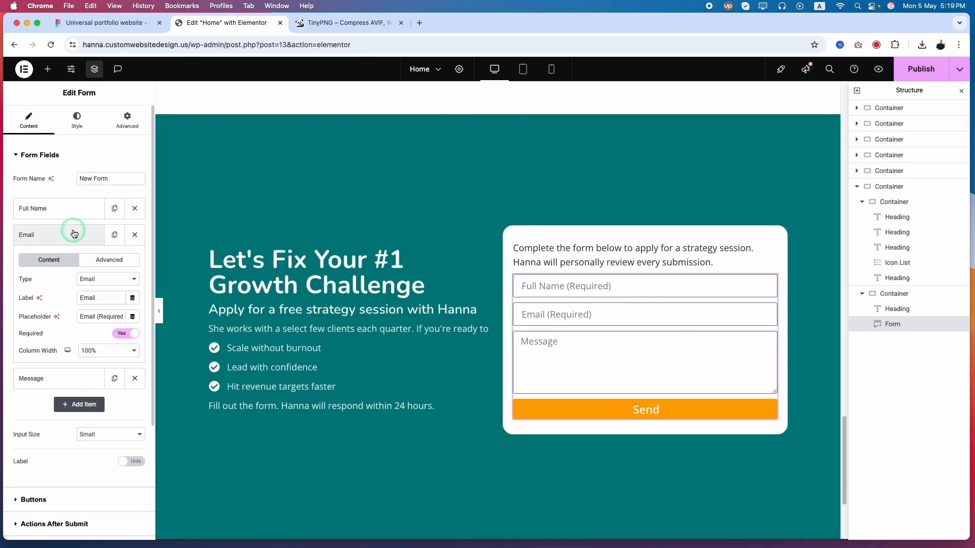
click(100, 260)
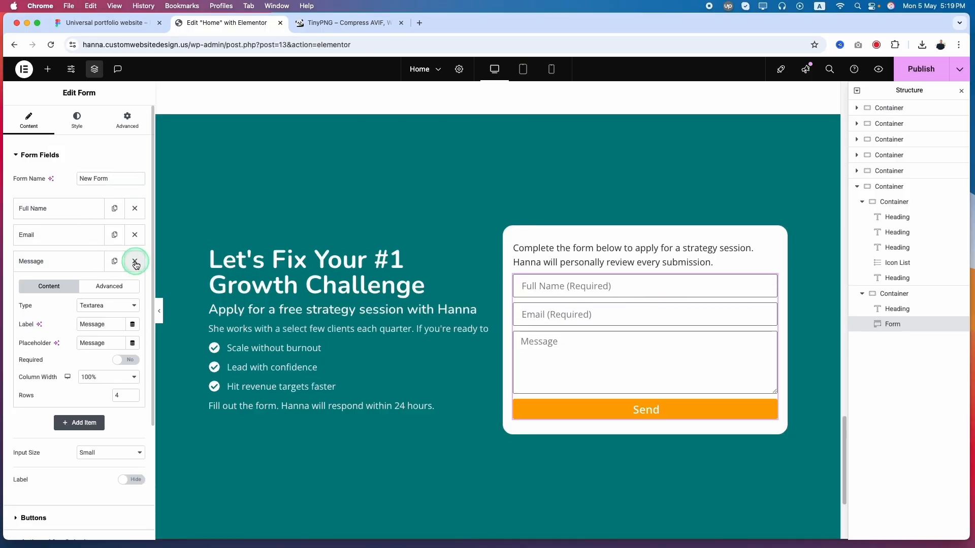
click(135, 262)
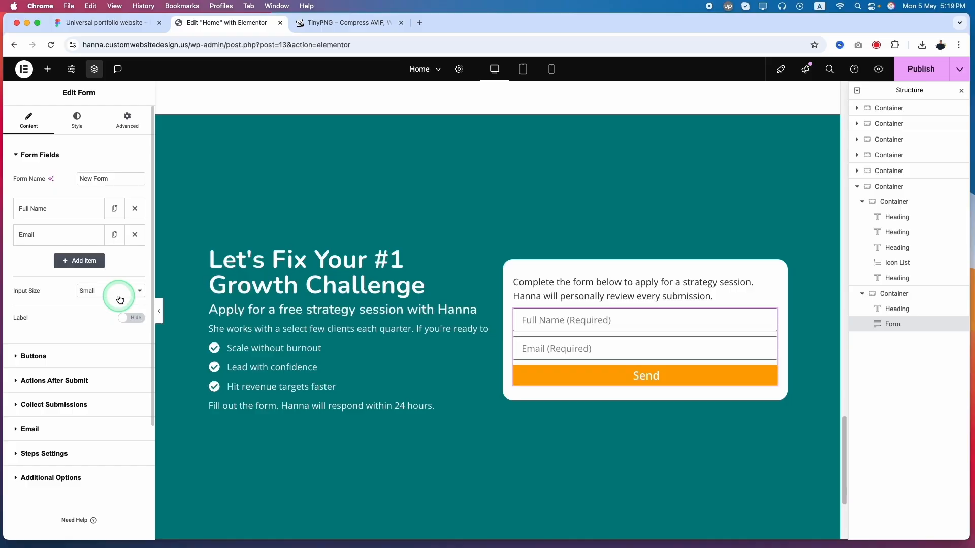
click(84, 268)
Switch to the Figma design and copy the "Phone Number (Required)" text.
click(106, 23)
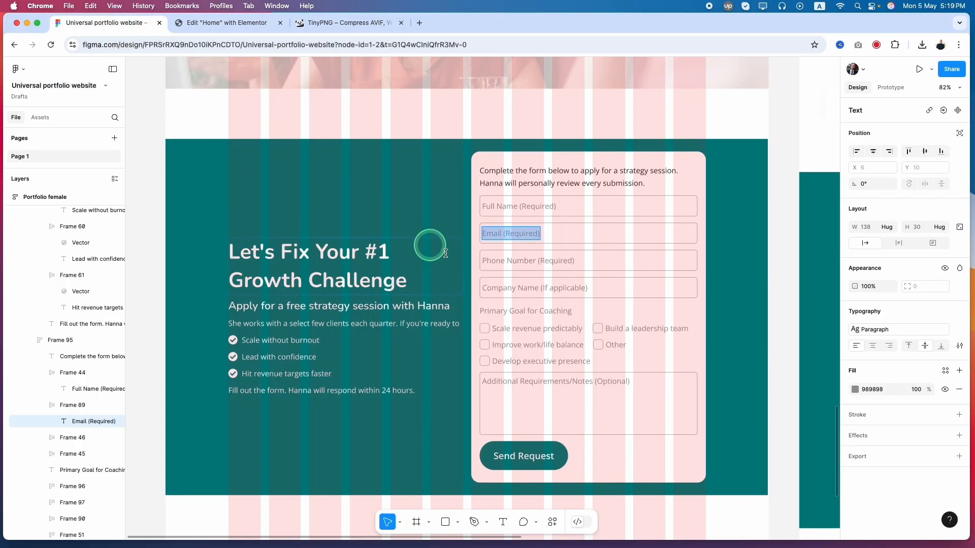
click(509, 266)
triple_click(510, 266)
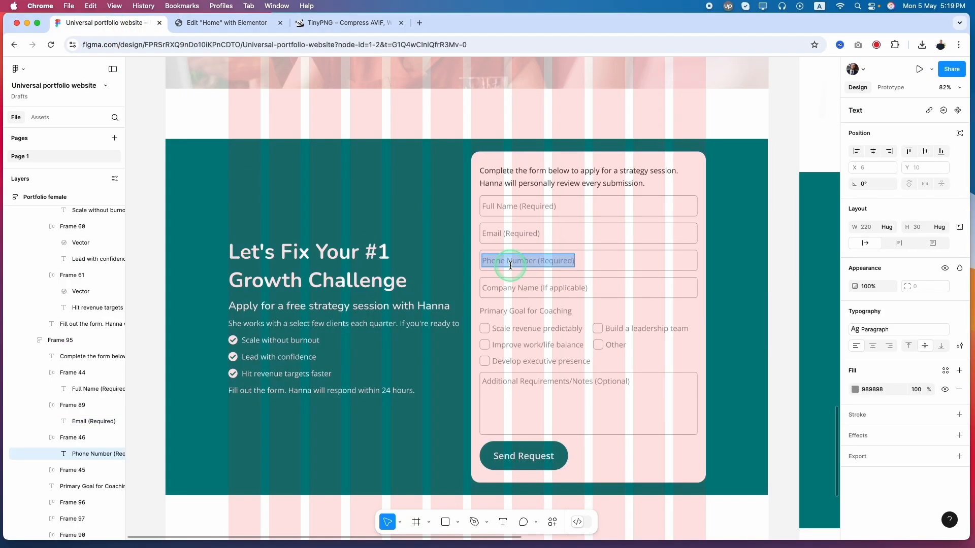
key(super+c)
In Elementor, give the new field the label "Phone Number", the placeholder "Phone Number (Required)" and the type Tel.
key(ctrl+Tab)
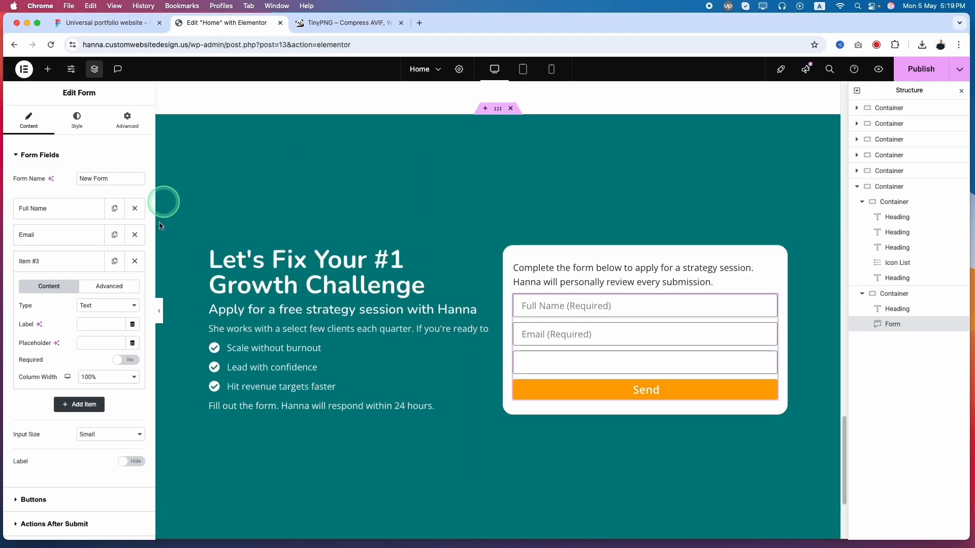
click(102, 324)
key(super+v)
click(92, 339)
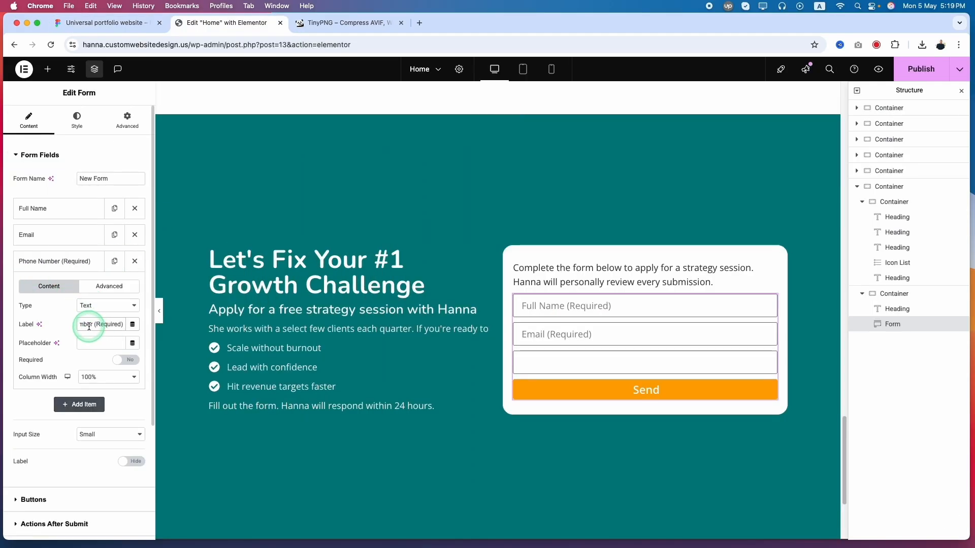
mouse_move(88, 327)
mouse_down()
mouse_move(111, 393)
mouse_move(95, 338)
mouse_up()
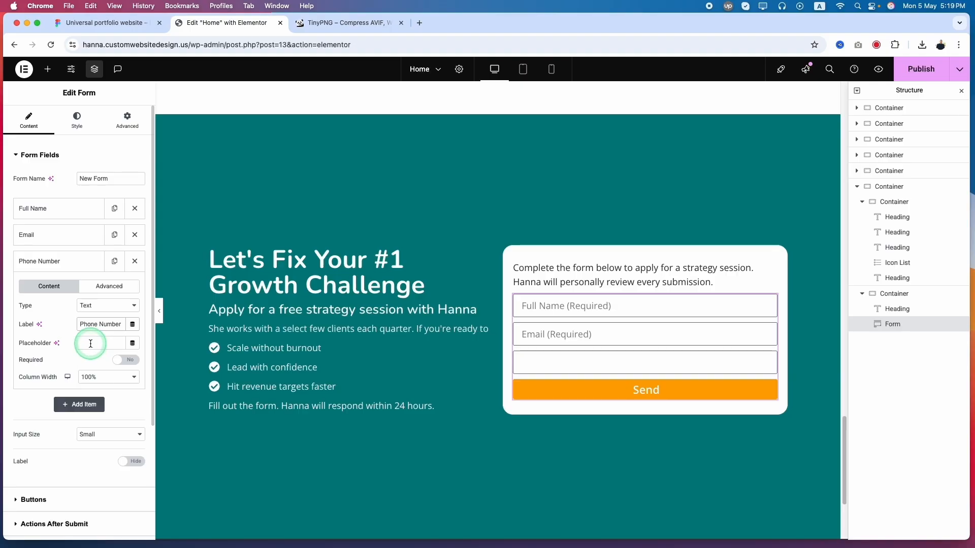
key(super+v)
click(93, 307)
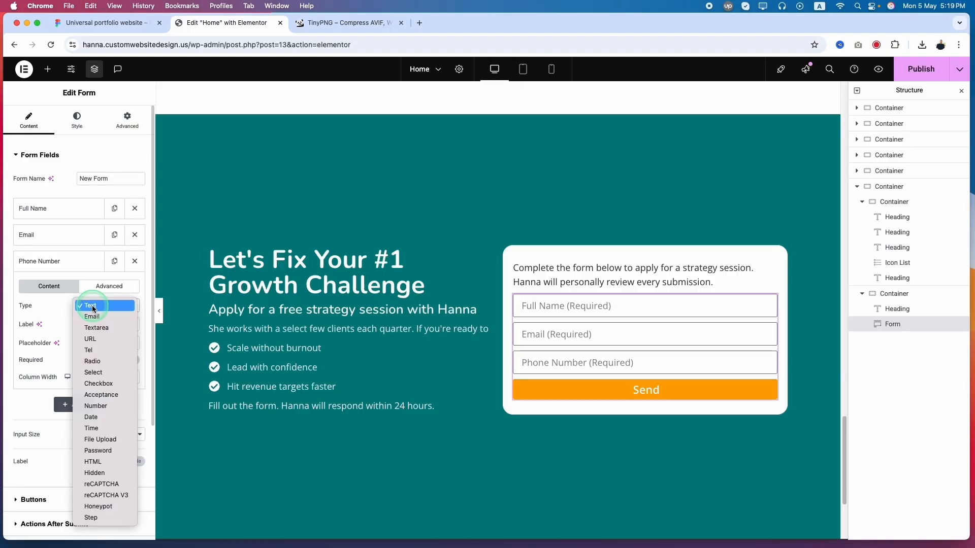
drag(94, 309, 89, 254)
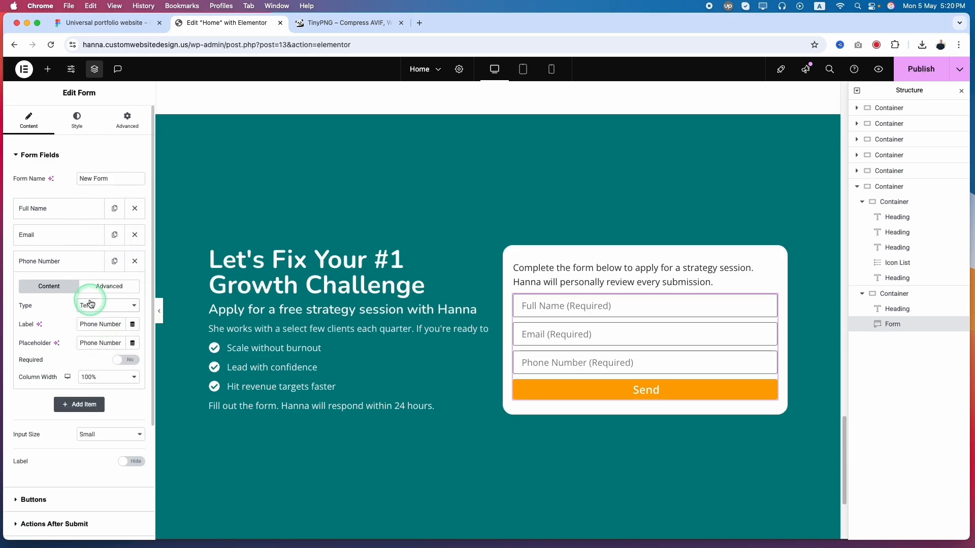
Copy the "Company Name (If applicable)" text from Figma, then duplicate the Phone Number field in the Elementor form.
click(101, 26)
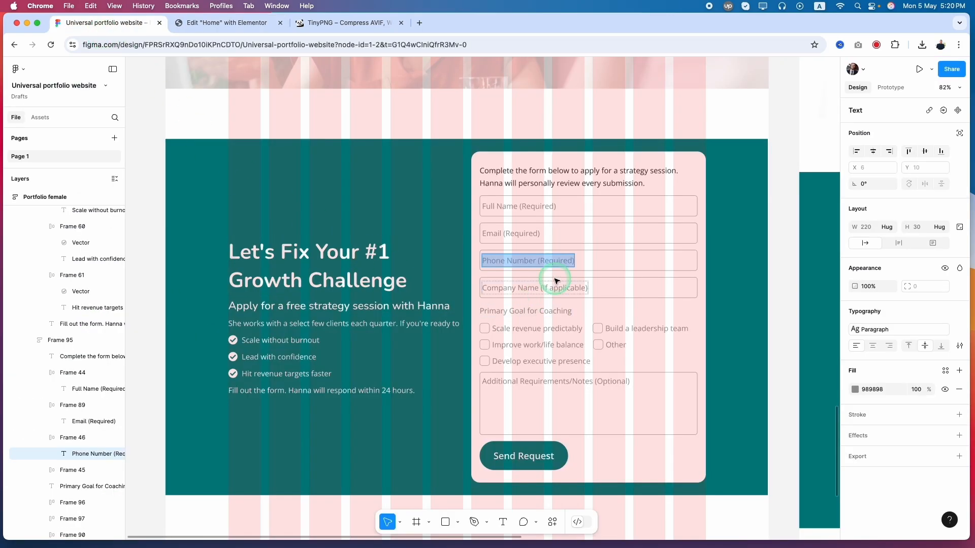
double_click(528, 286)
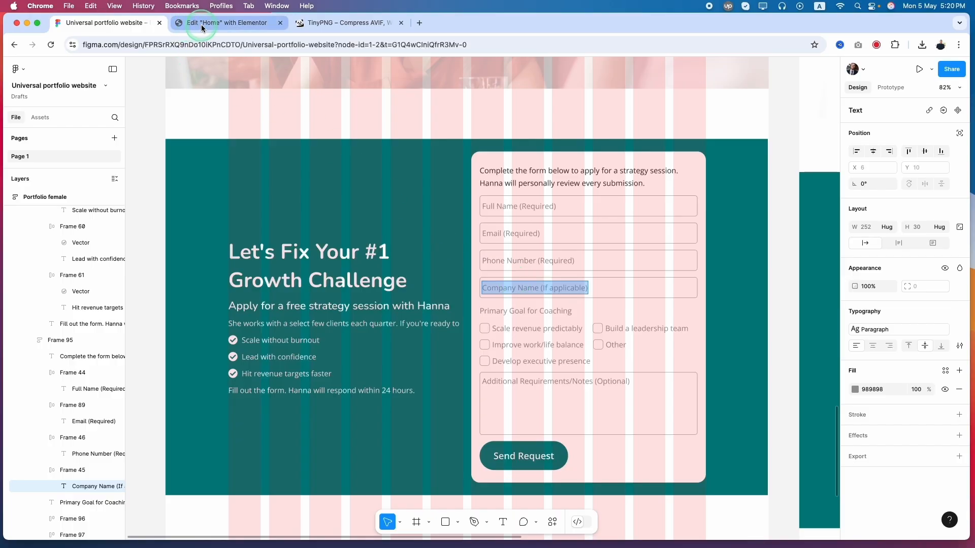
click(190, 23)
click(79, 264)
click(115, 261)
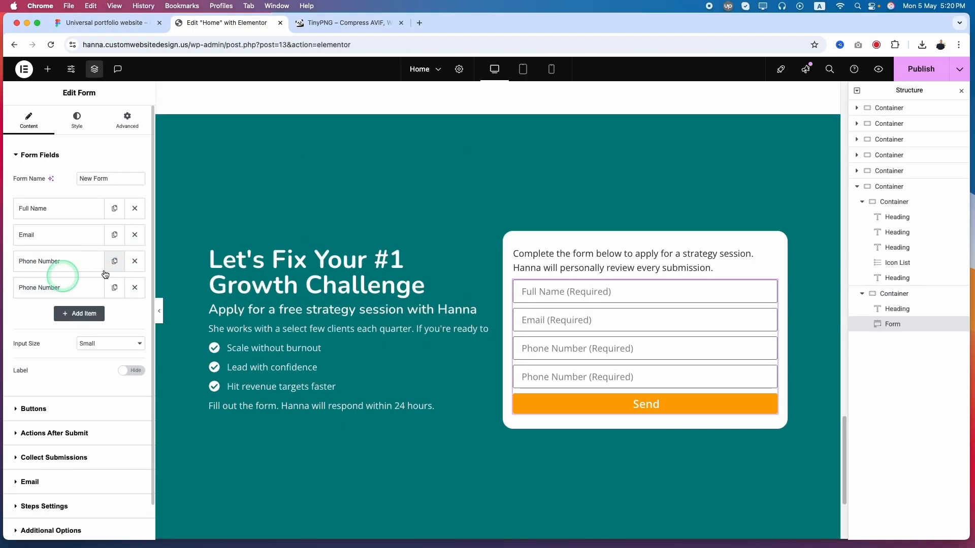
Set the duplicated field's type to Text, its label to "Company Name" and its placeholder to "Company Name (If applicable)".
click(61, 285)
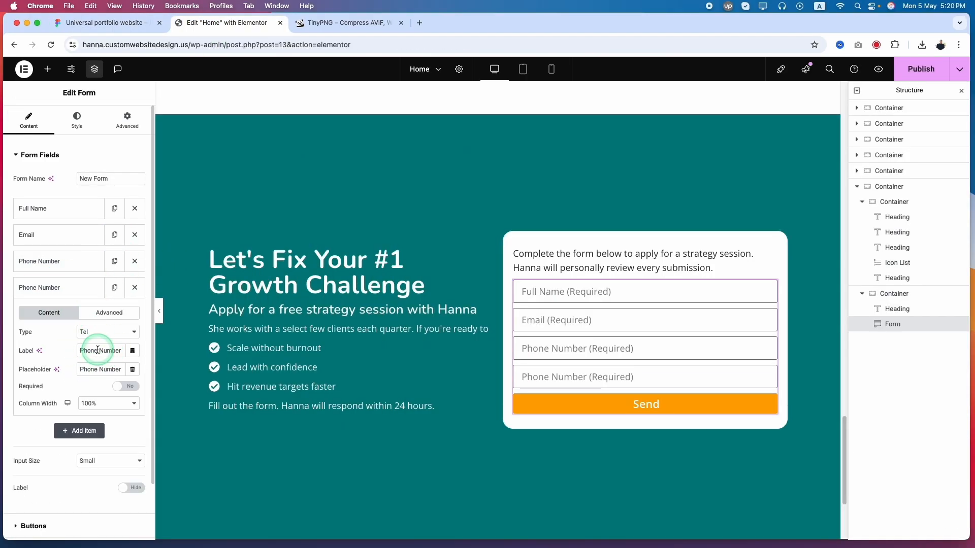
click(95, 337)
click(97, 288)
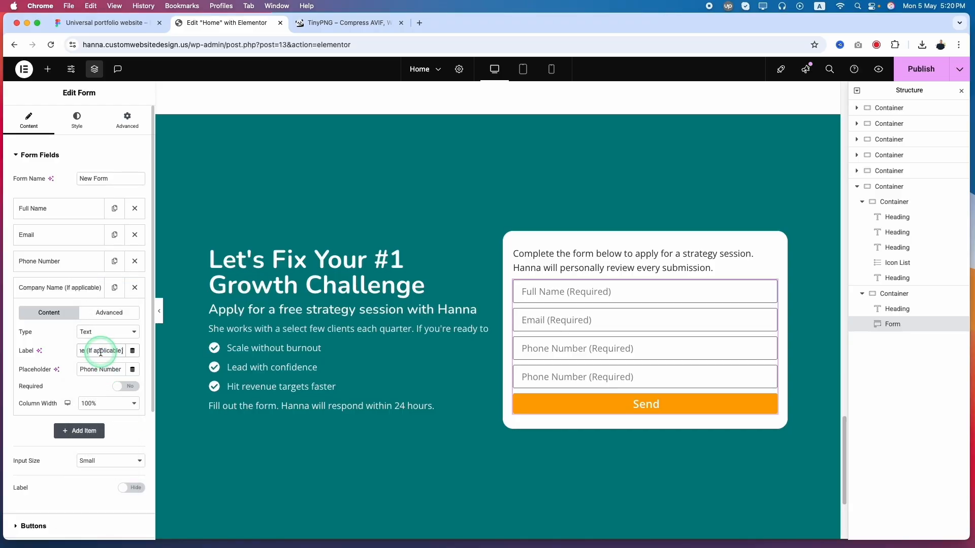
key(BackSpace)
key(BackSpace)
key(BackSpace)
key(BackSpace)
key(BackSpace)
key(BackSpace)
key(BackSpace)
key(BackSpace)
key(BackSpace)
key(BackSpace)
key(BackSpace)
key(BackSpace)
key(BackSpace)
key(BackSpace)
key(BackSpace)
key(BackSpace)
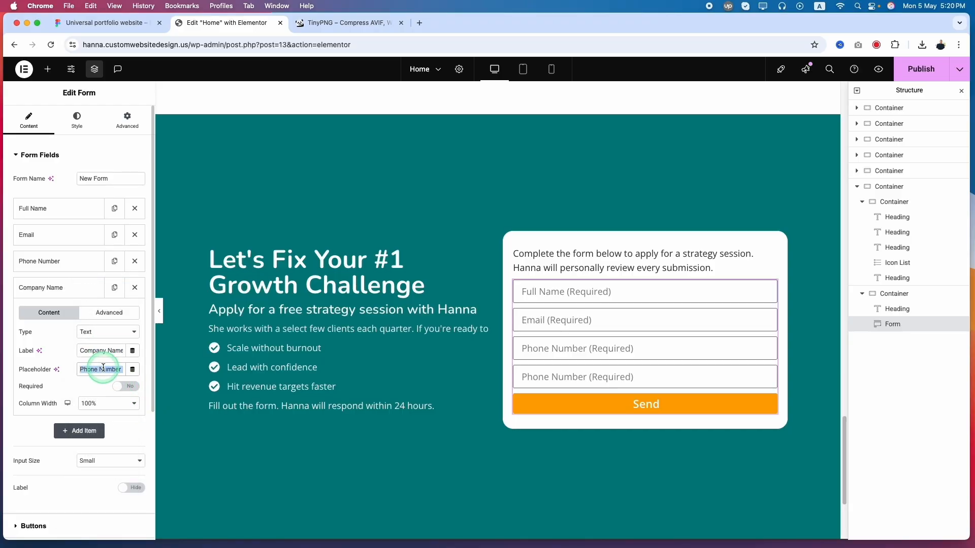
key(super+v)
click(562, 377)
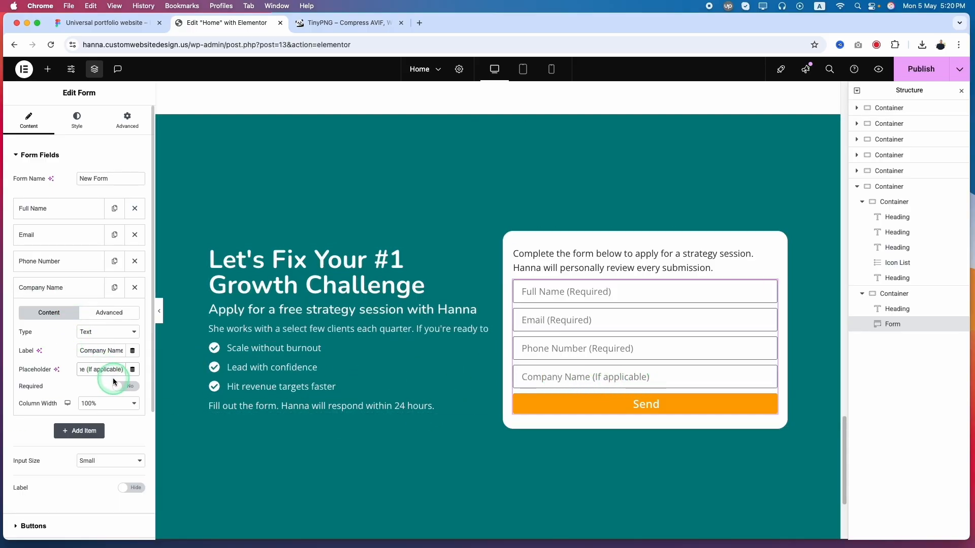
click(71, 263)
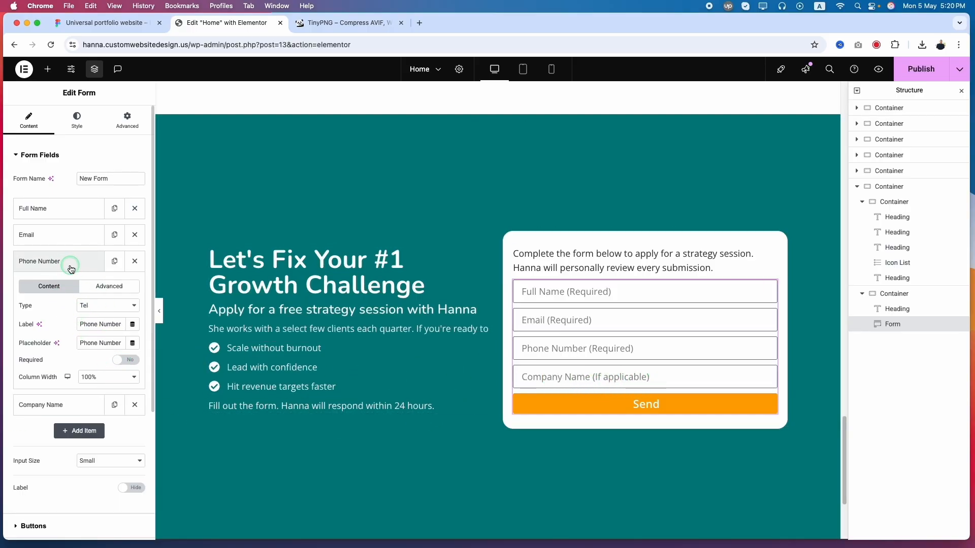
click(72, 263)
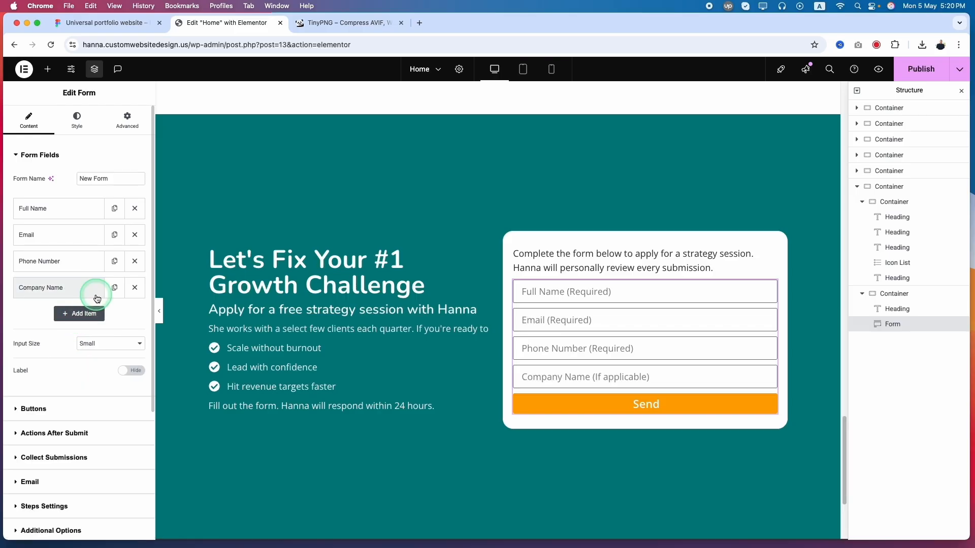
Switch to the Figma design and copy the "Primary Goal for Coaching" text.
key(ctrl+shift+Tab)
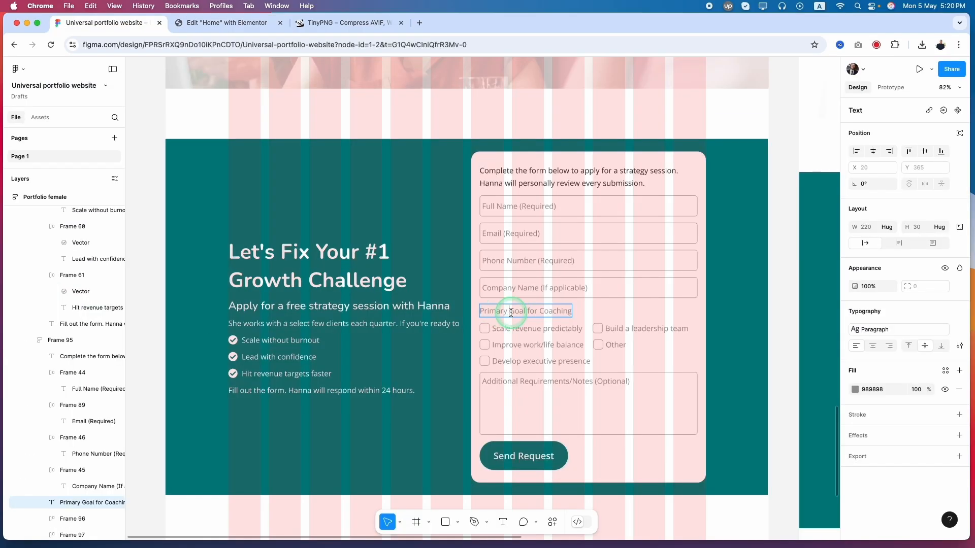
key(super+a)
key(super+c)
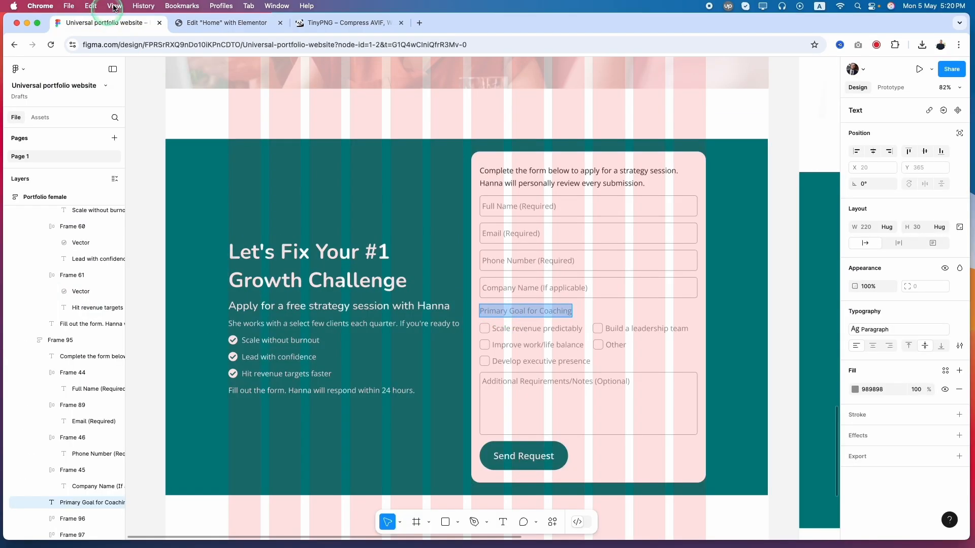
key(ctrl+Tab)
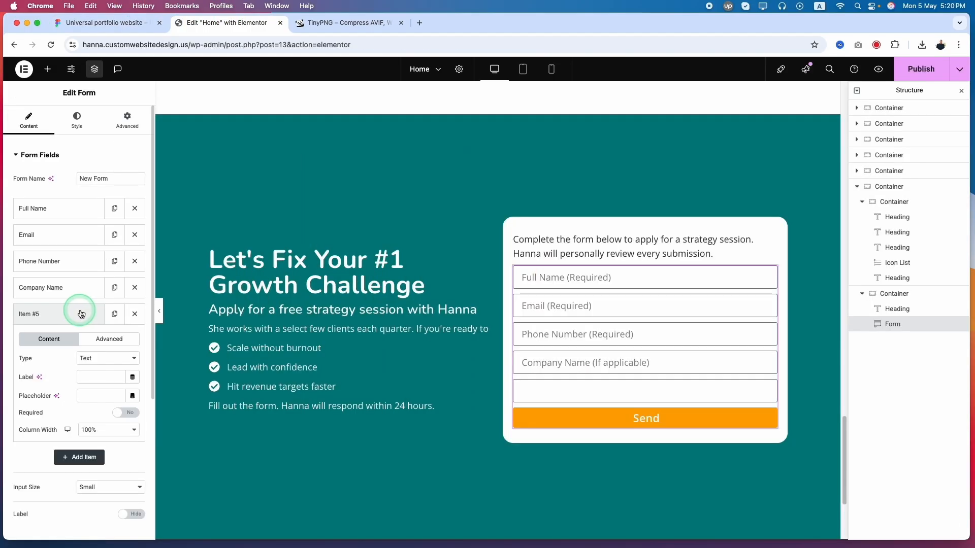
click(93, 358)
click(93, 514)
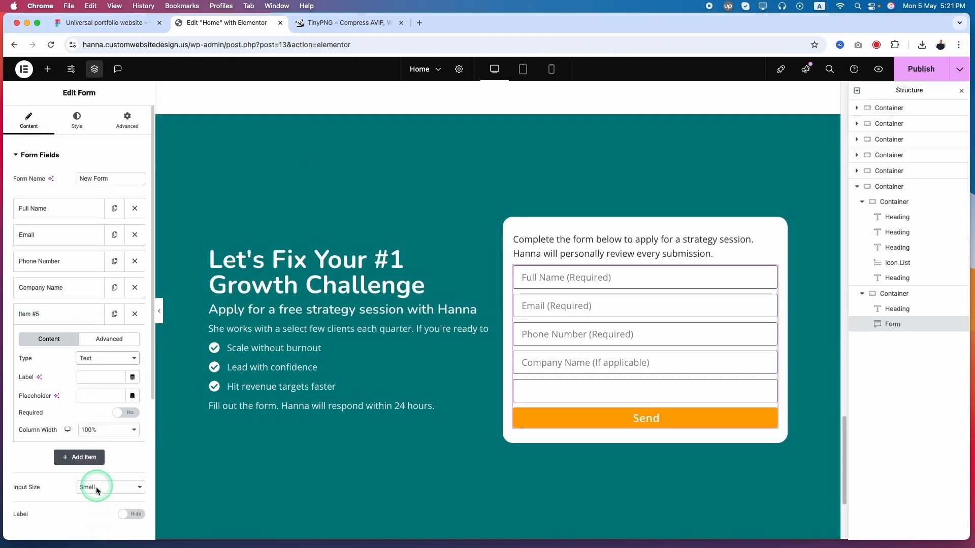
click(59, 434)
key(super+v)
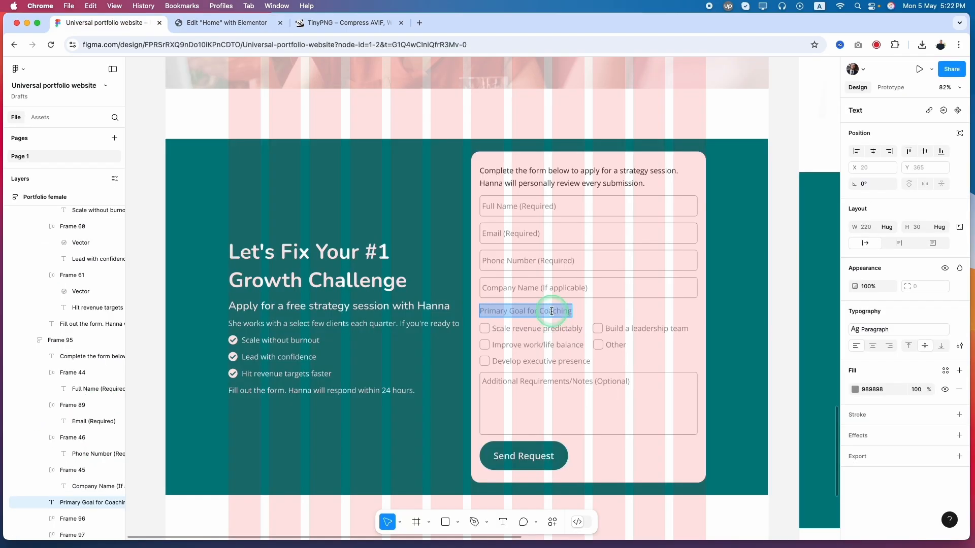
Copy the "Primary Goal for Coaching" text from the Figma form design.
click(553, 311)
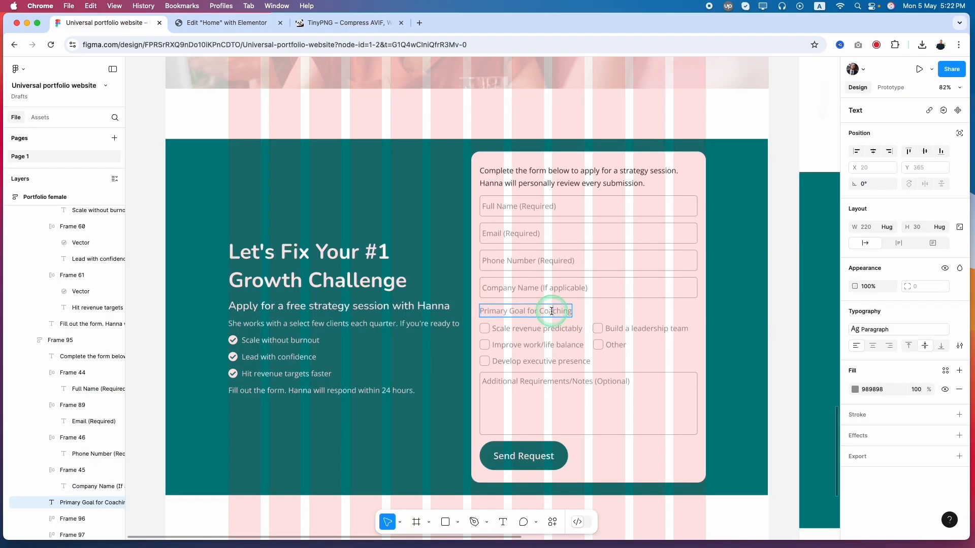
key(super+a)
key(super+c)
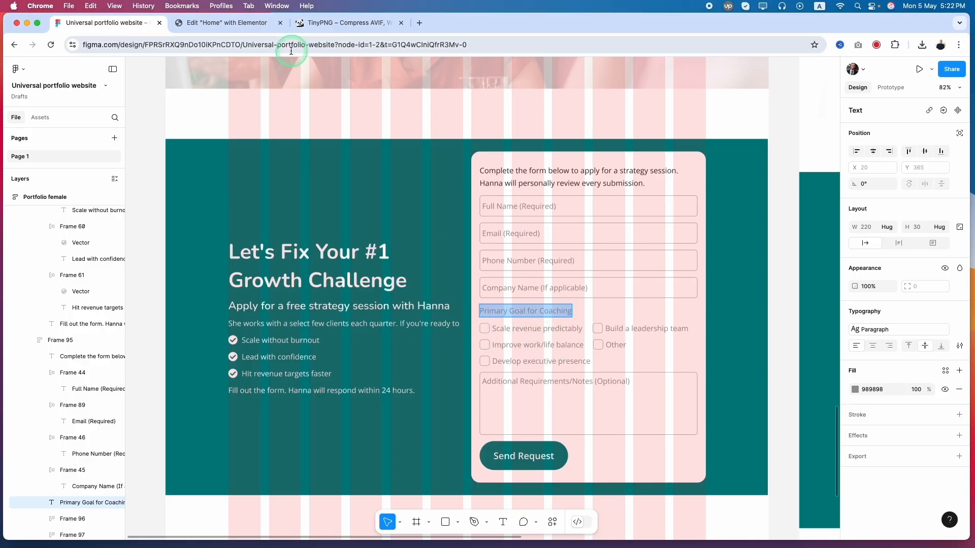
In Elementor, add a form field below Company Name with the type Checkbox and the label "Primary Goal for Coaching".
click(227, 23)
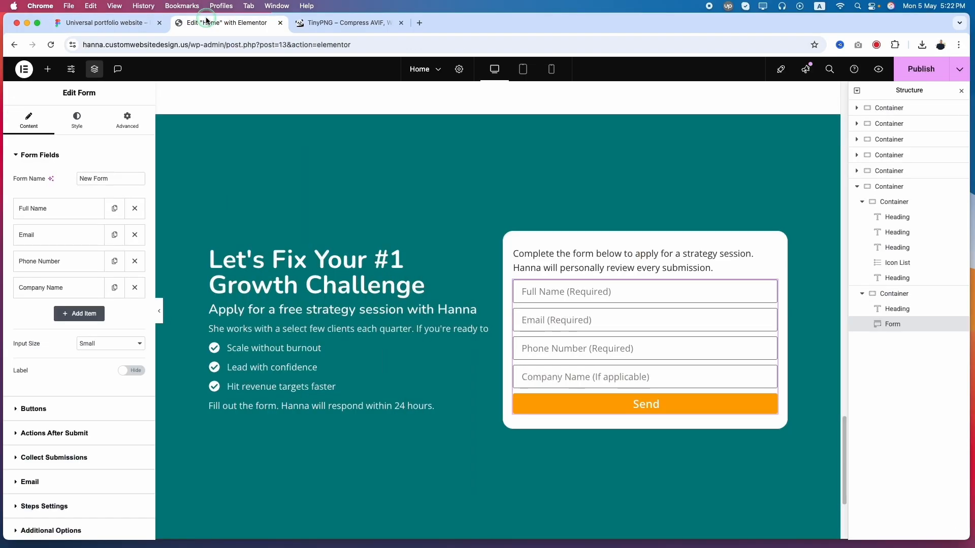
click(82, 314)
click(100, 370)
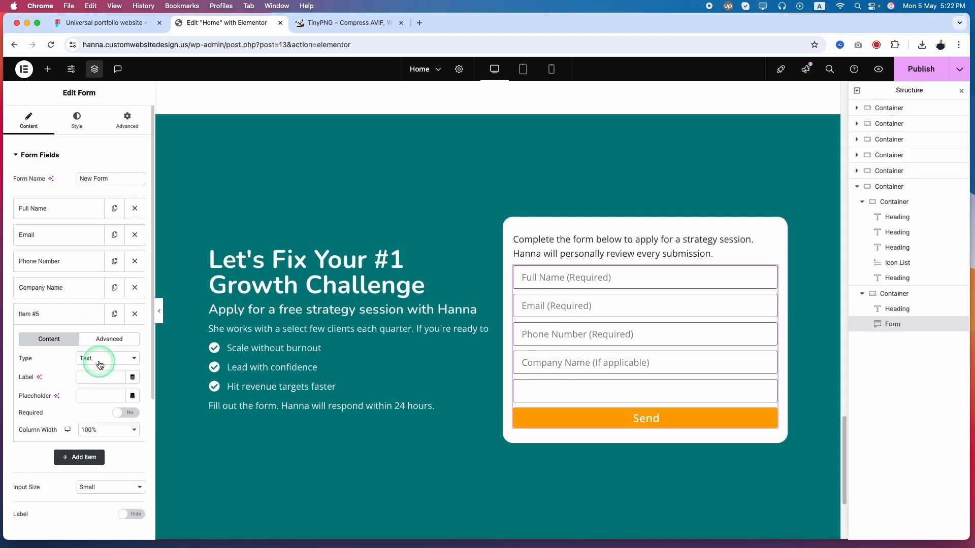
click(79, 405)
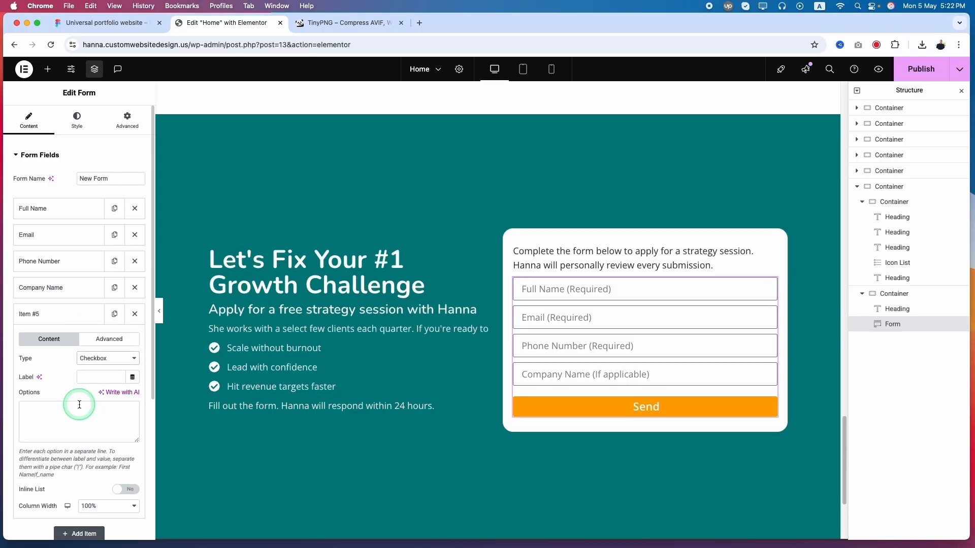
click(95, 377)
key(super+v)
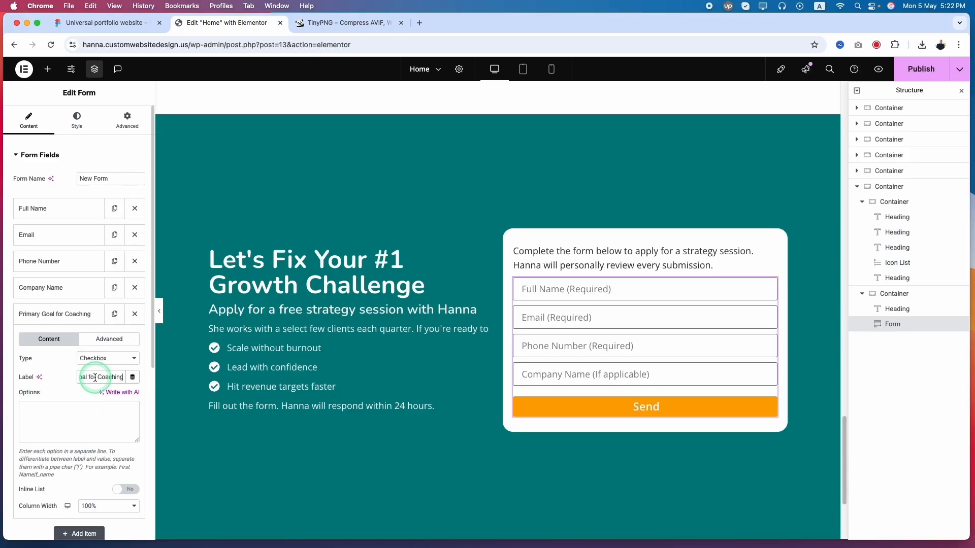
Copy "Scale revenue predictably" from Figma and enter it as the first option of the Elementor checkbox field.
click(58, 409)
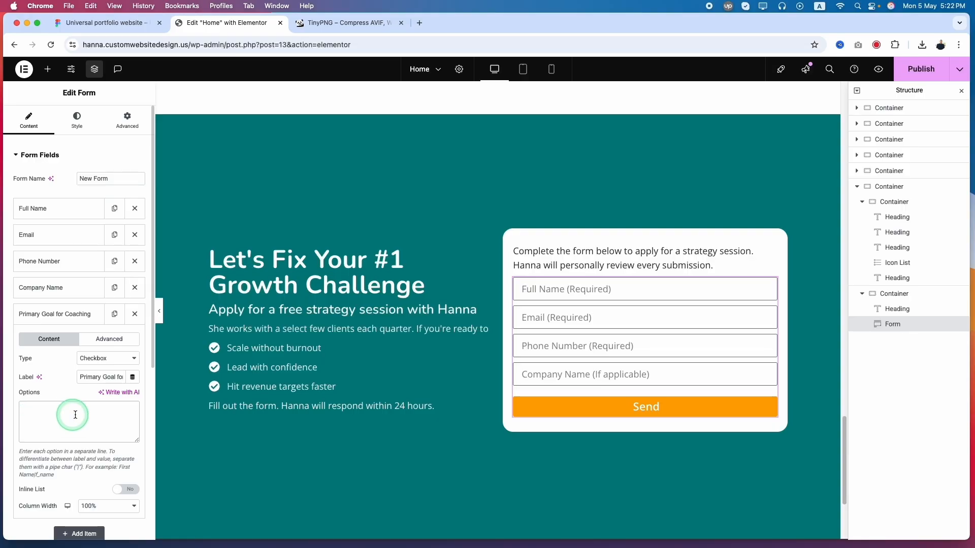
click(120, 25)
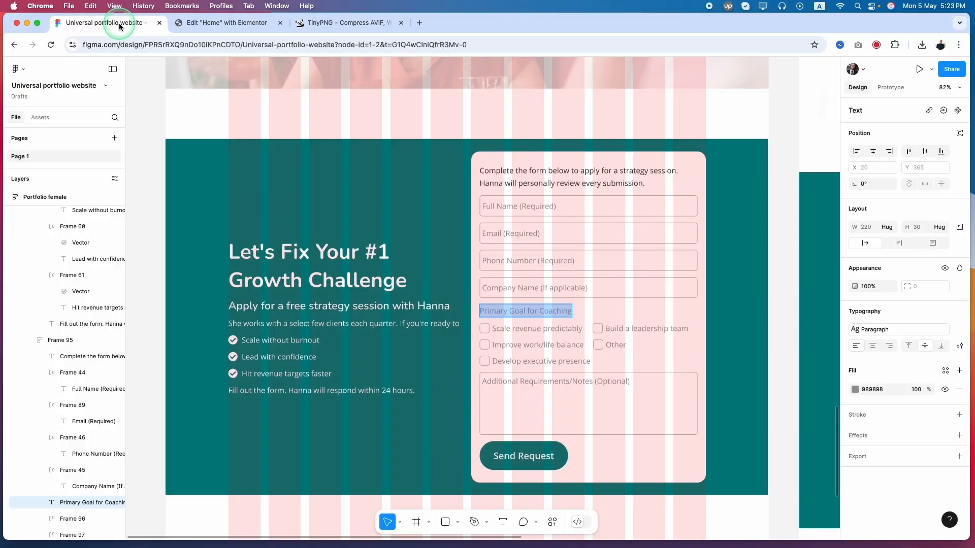
click(521, 330)
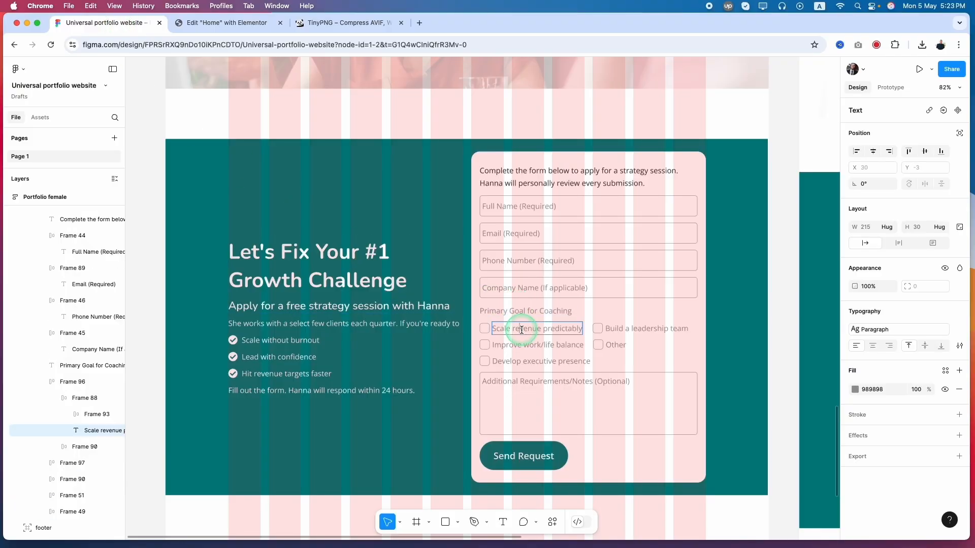
key(super+a)
click(236, 22)
click(52, 257)
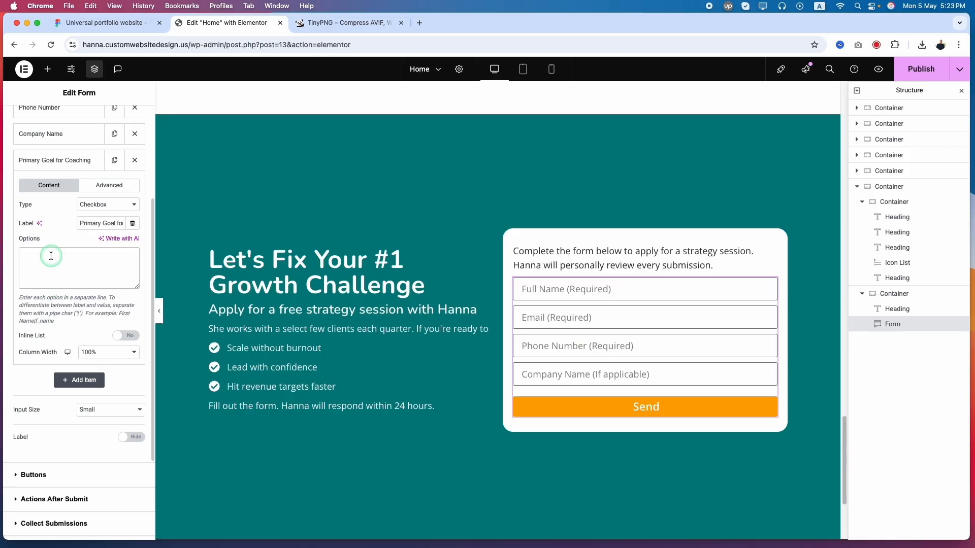
key(super+v)
Copy "Build a leadership team" from Figma and add it as the second option of the checkbox field in Elementor.
click(152, 23)
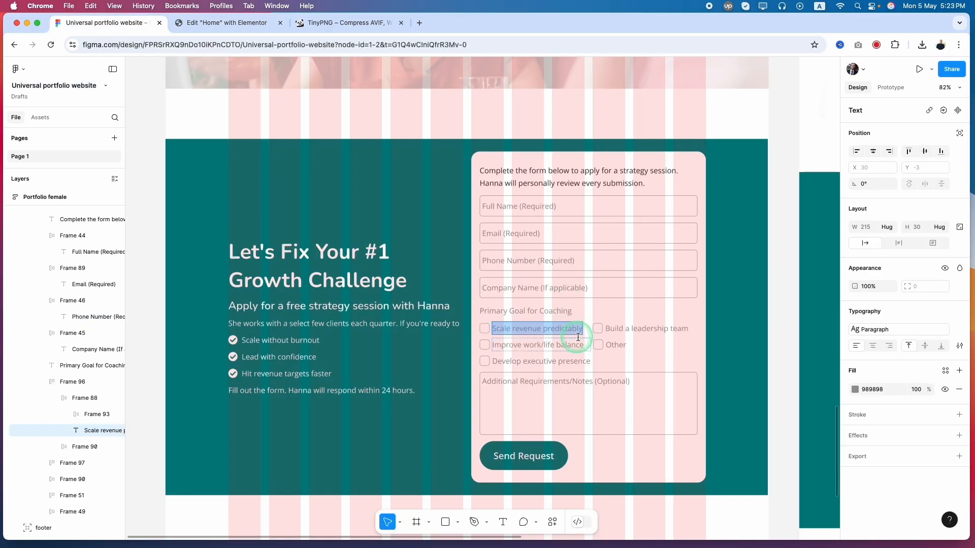
double_click(629, 329)
key(super+a)
key(super+c)
click(226, 23)
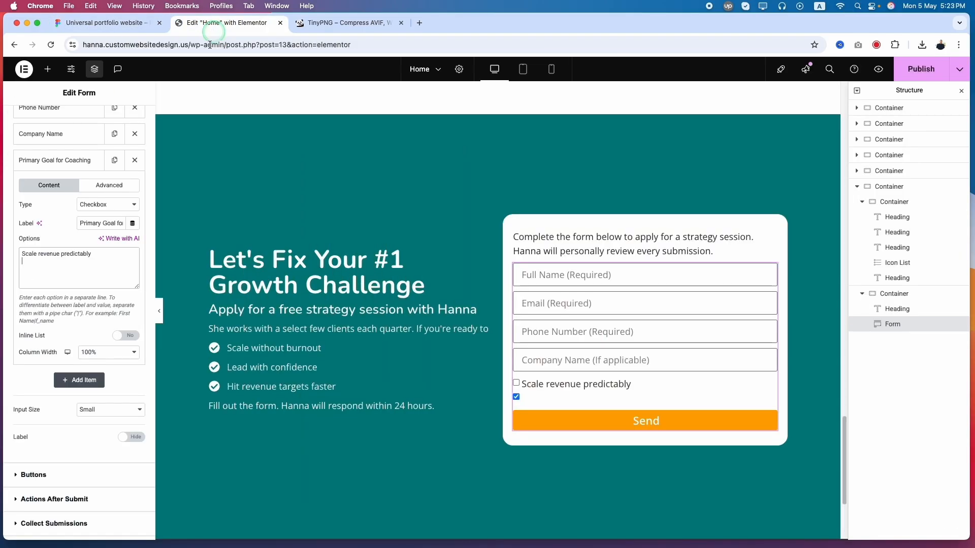
key(Return)
key(super+v)
Copy "Improve work/life balance" from Figma and add it on a new line of the checkbox options in Elementor.
click(101, 23)
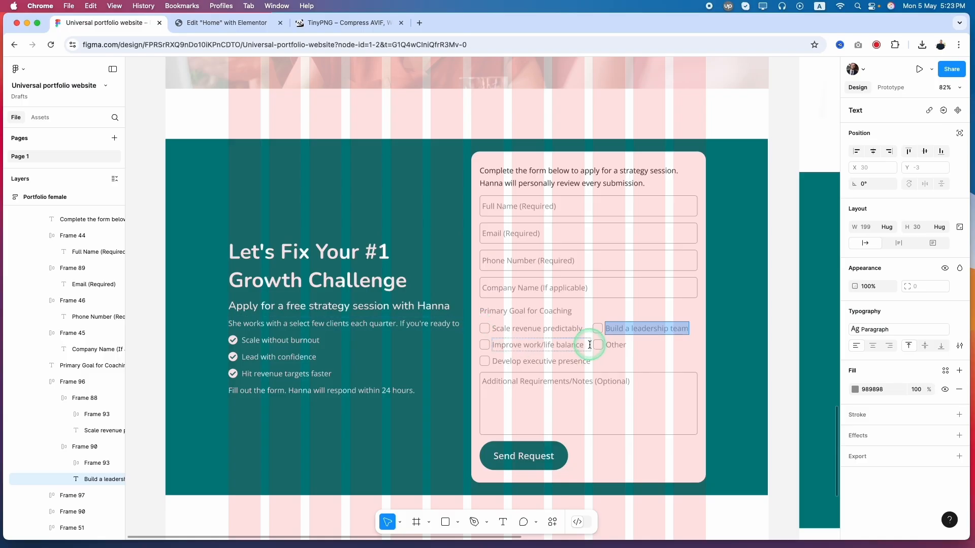
double_click(519, 345)
key(super+a)
key(super+c)
click(226, 22)
click(73, 277)
key(Return)
key(super+v)
key(Return)
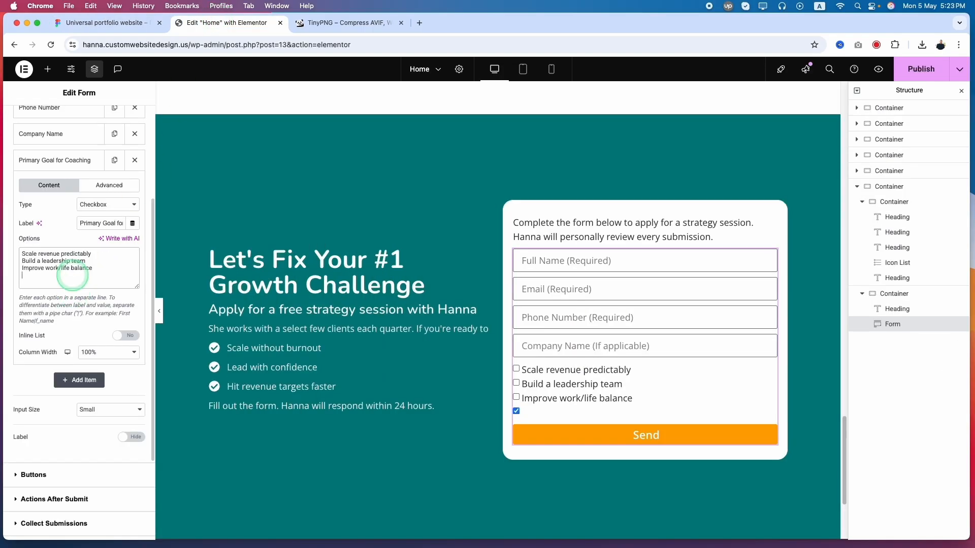
Copy "Other" from Figma and add it as the fourth option of the checkbox field in Elementor.
click(101, 23)
double_click(615, 345)
key(super+a)
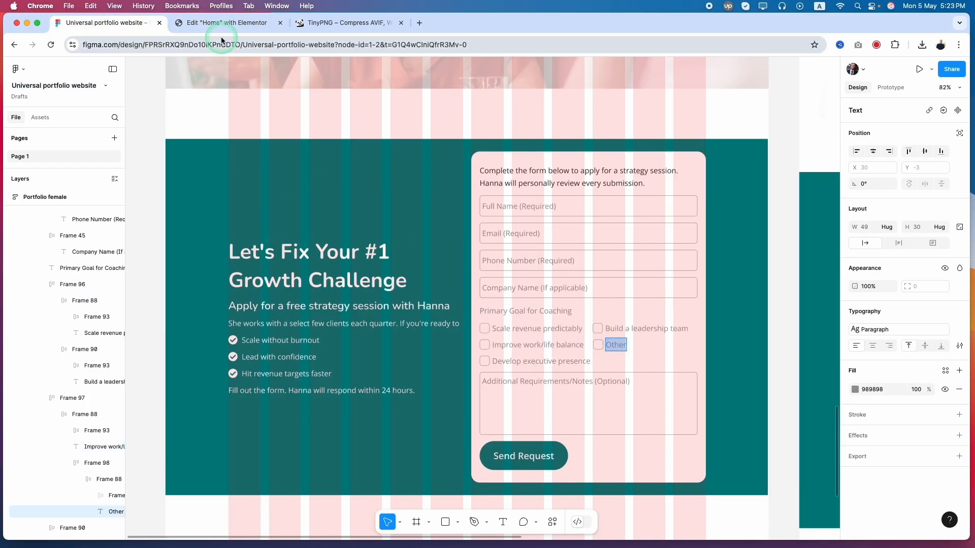
key(super+c)
click(226, 23)
click(85, 288)
key(super+v)
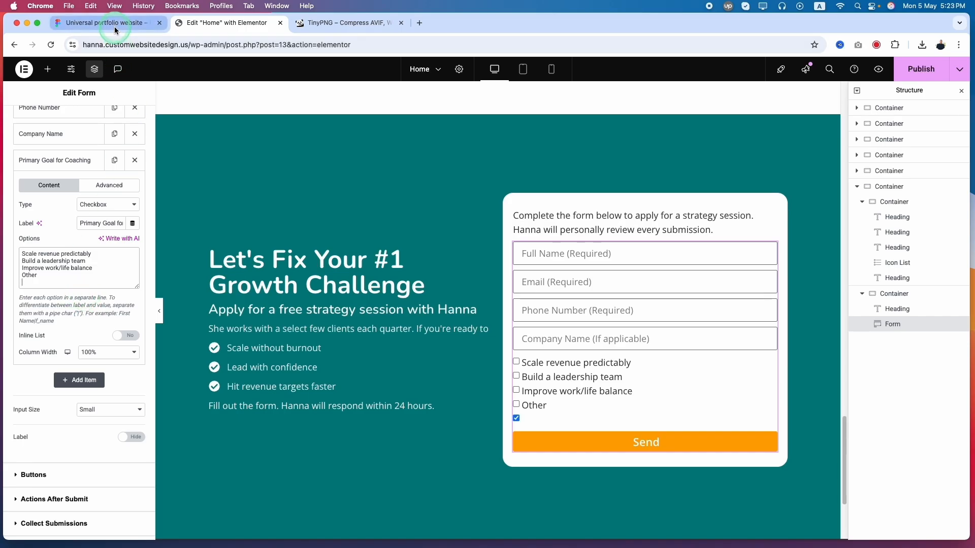
Copy "Develop executive presence" from Figma and add it as the last option of the checkbox field in Elementor.
click(102, 23)
double_click(559, 361)
key(super+a)
key(super+c)
click(226, 23)
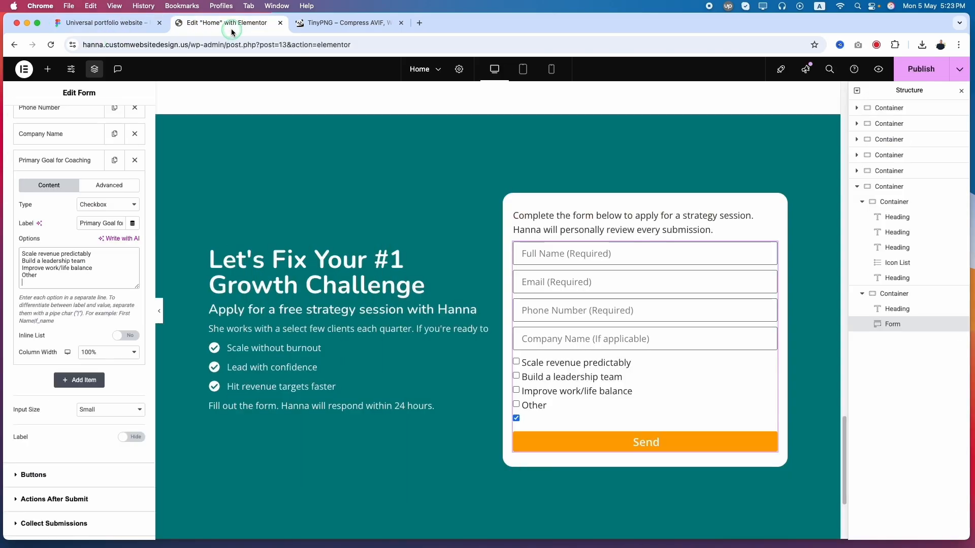
click(98, 275)
key(super+v)
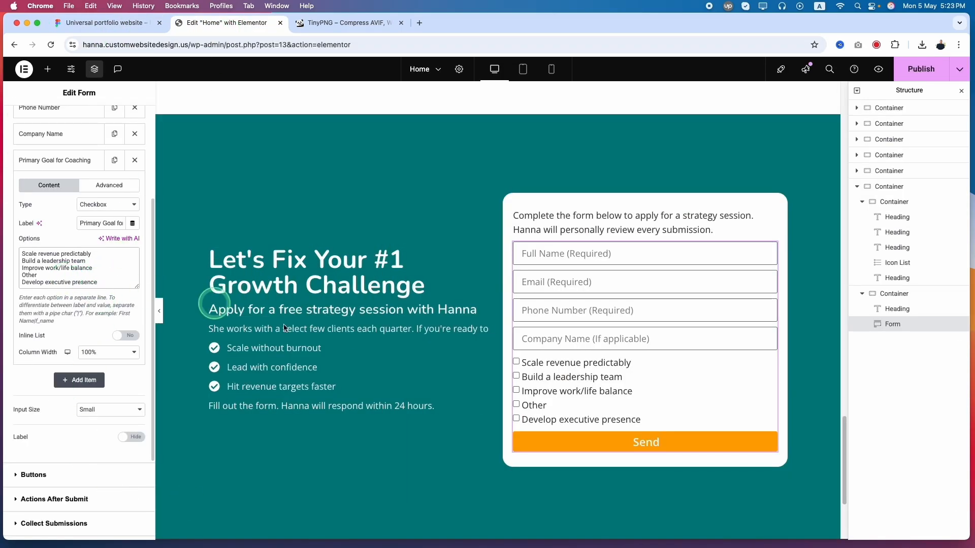
click(557, 375)
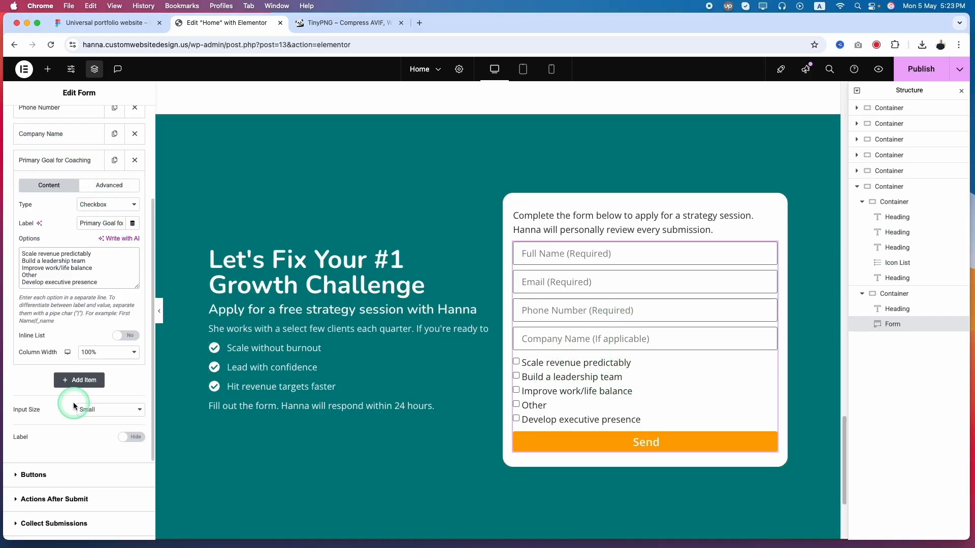
Add an HTML form field containing "Develop executive presence" and move it above the Primary Goal for Coaching field.
click(83, 381)
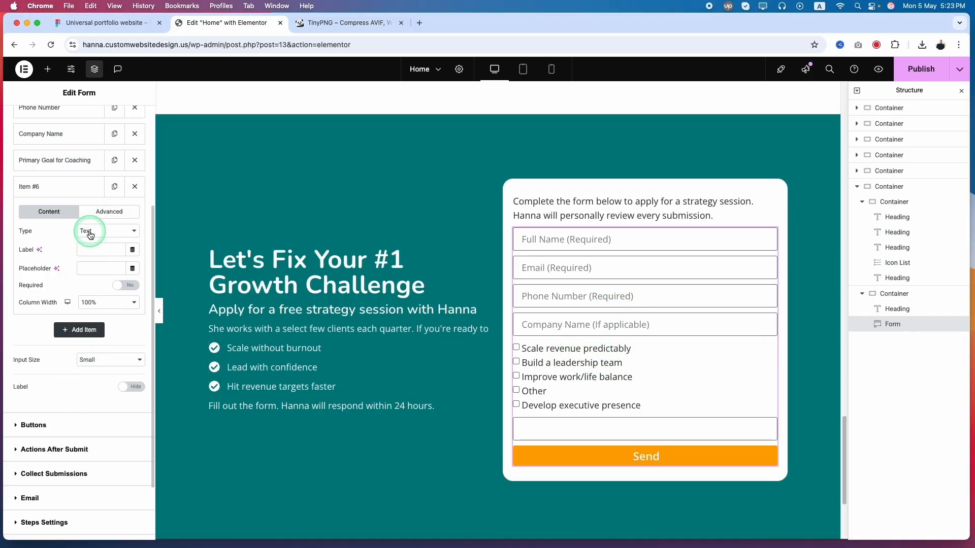
click(87, 231)
click(93, 388)
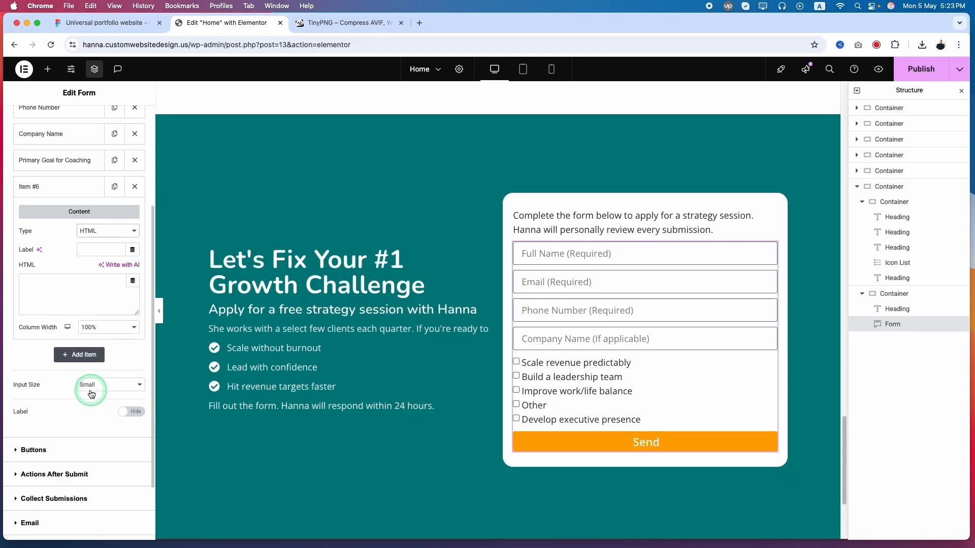
click(80, 279)
key(super+v)
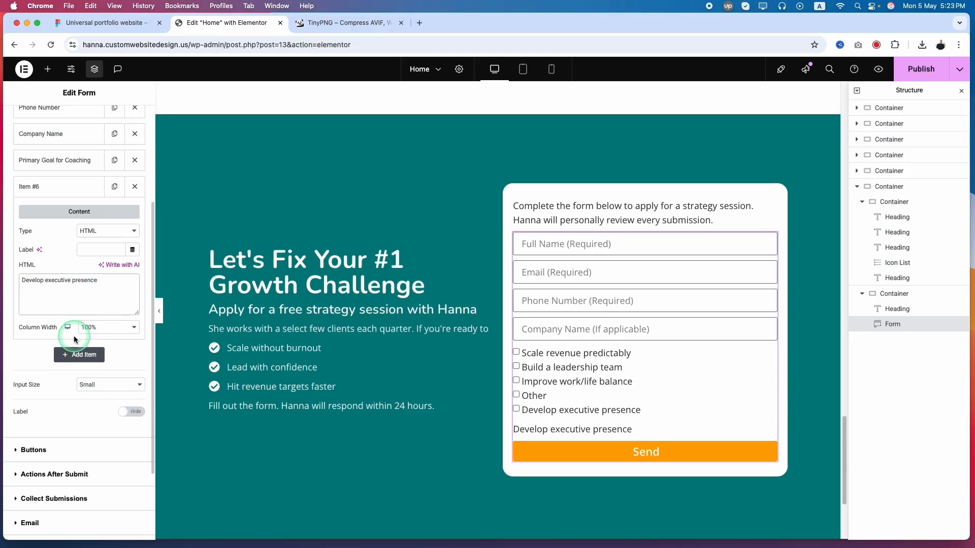
drag(52, 186, 53, 159)
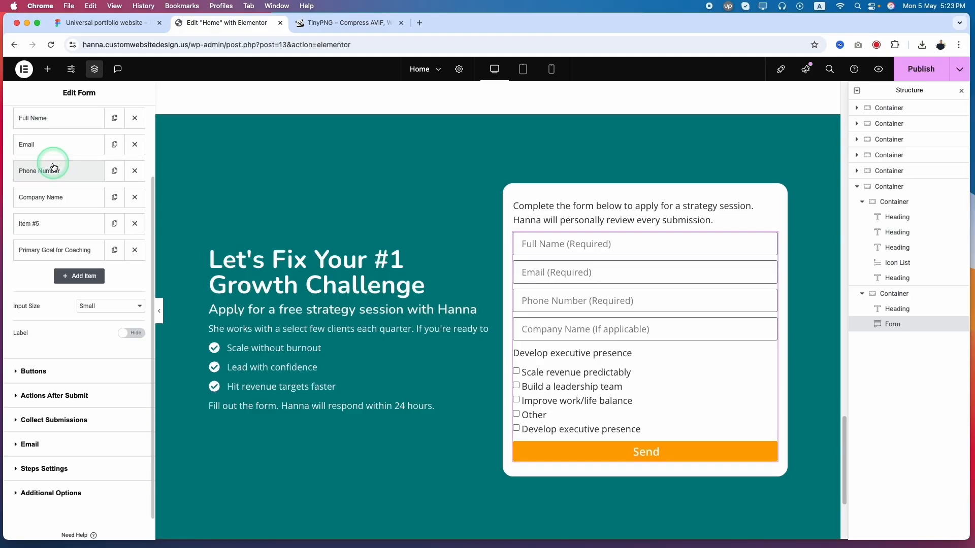
Copy "Primary Goal for Coaching" from Figma and replace the HTML field's content in Elementor with it.
click(104, 22)
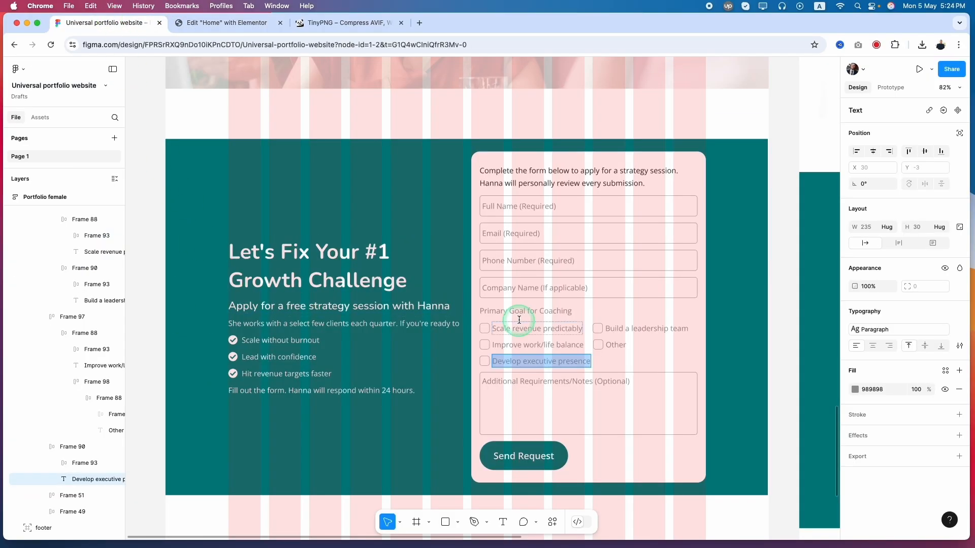
click(519, 311)
key(super+a)
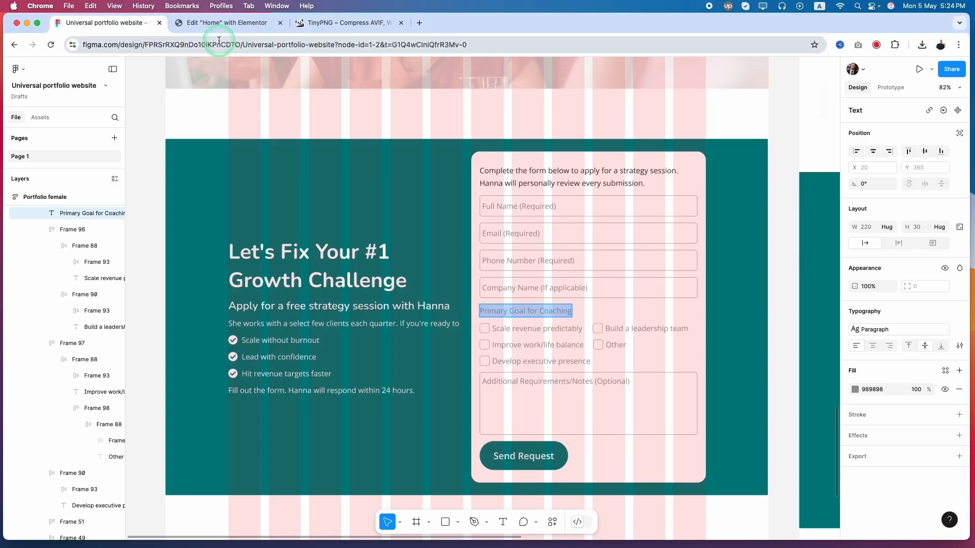
click(223, 23)
click(61, 223)
click(58, 320)
key(super+a)
key(super+v)
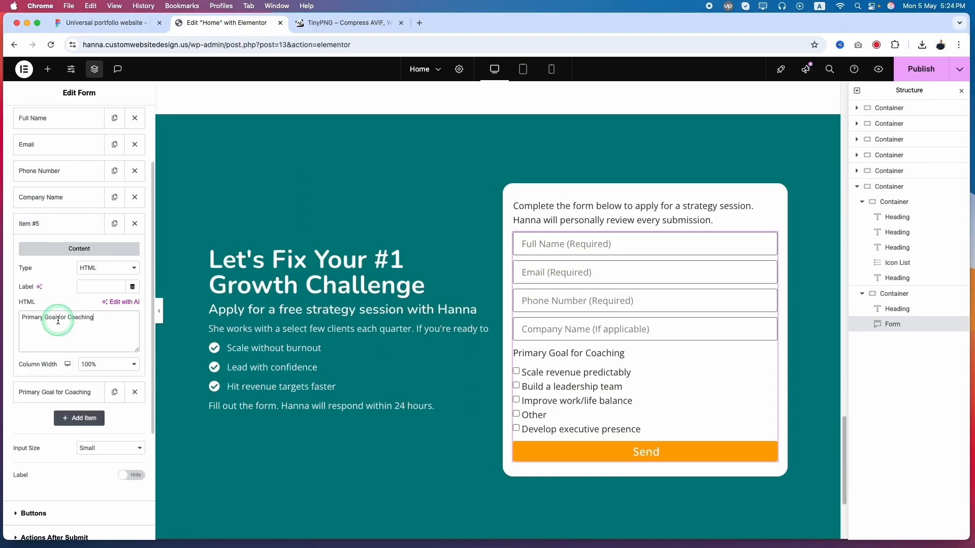
Turn on Inline List for the Primary Goal for Coaching checkboxes and compare the form with the Figma design.
click(562, 384)
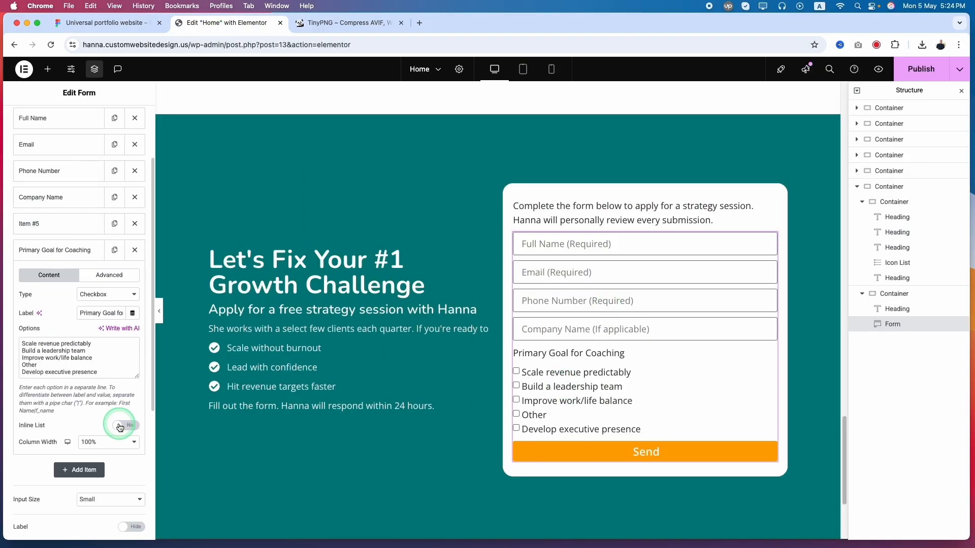
click(108, 426)
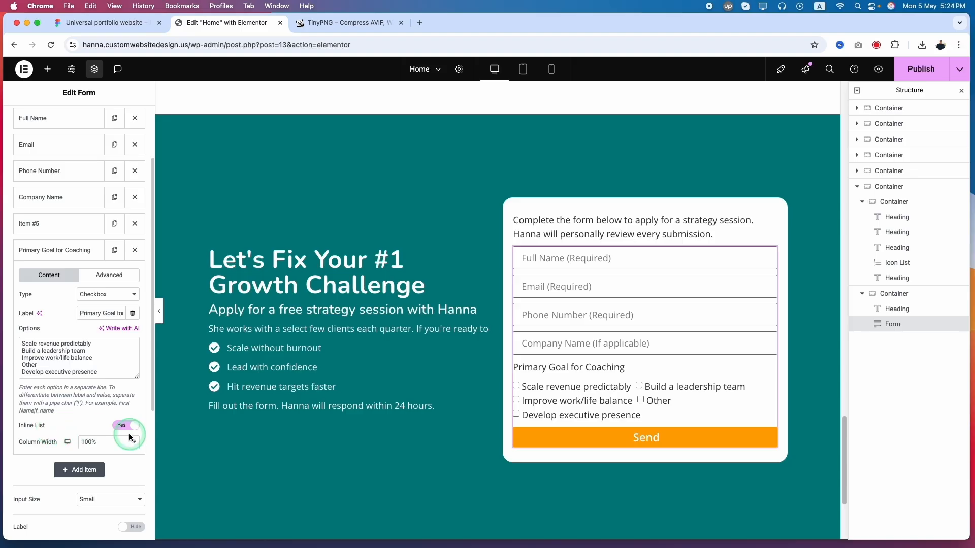
key(ctrl+shift+Tab)
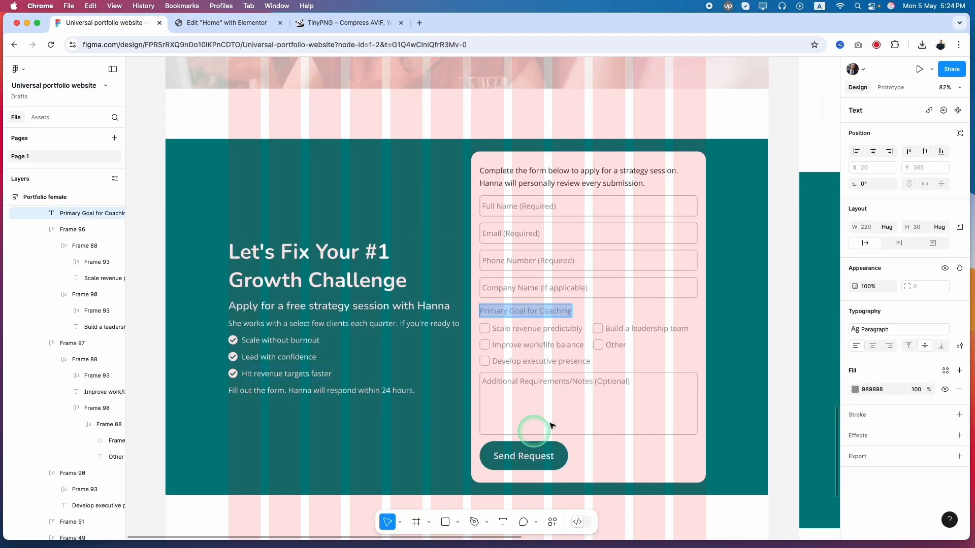
click(227, 22)
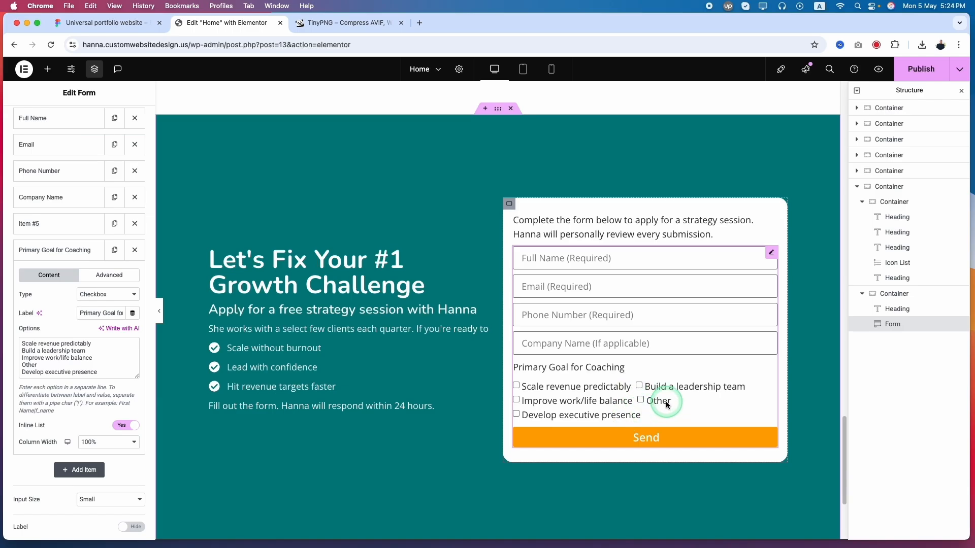
Copy the "Additional Requirements/Notes (Optional)" text from the Figma design and return to Elementor.
click(104, 22)
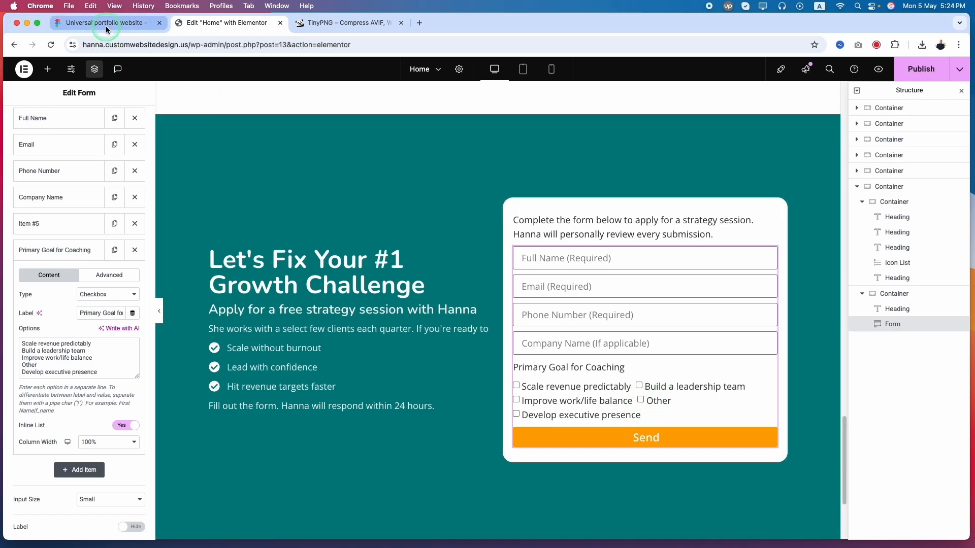
click(514, 390)
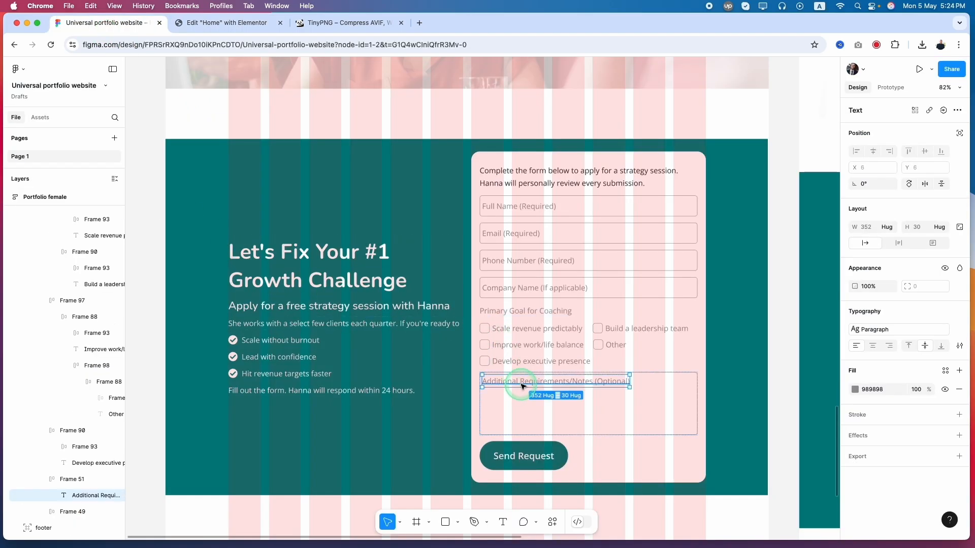
double_click(521, 386)
key(cmd+c)
click(223, 22)
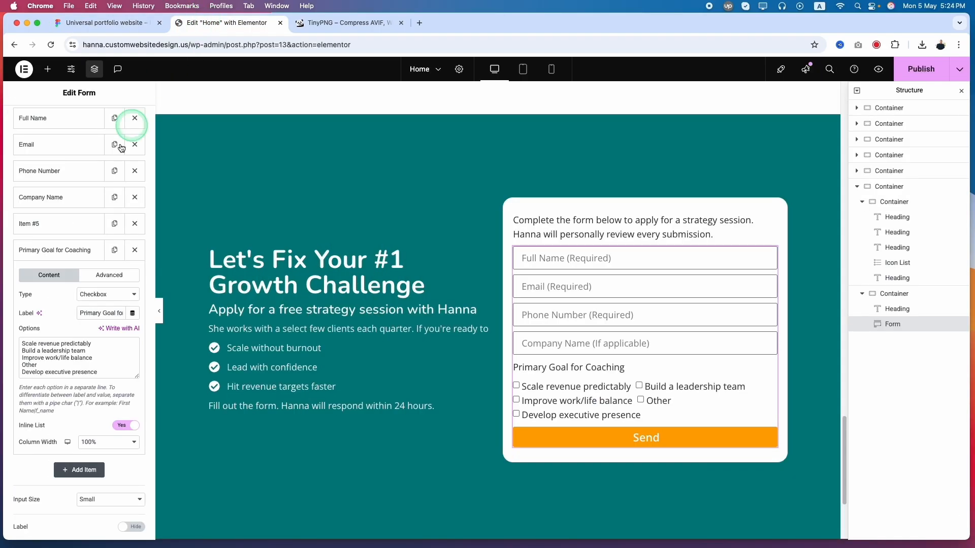
Add a Textarea field to the form after Primary Goal for Coaching.
click(61, 250)
click(78, 279)
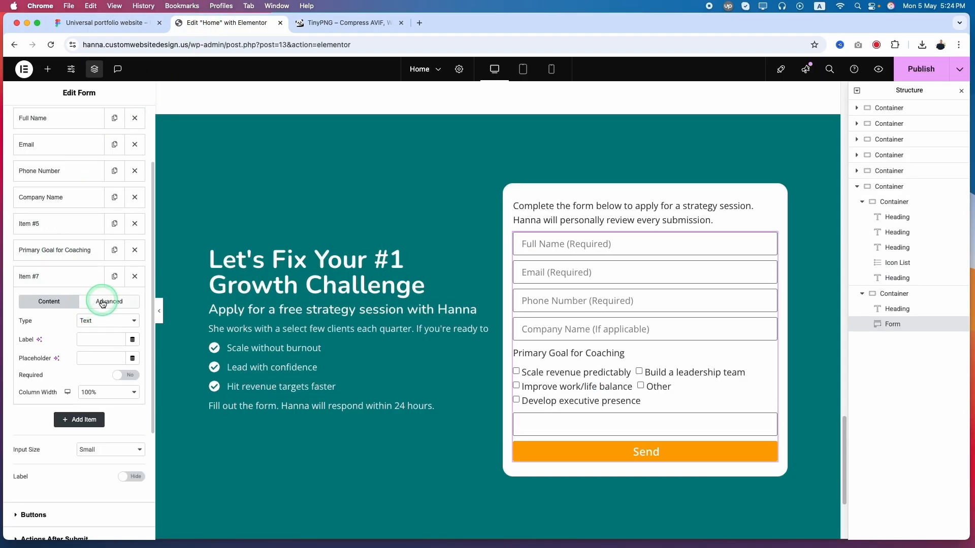
click(88, 321)
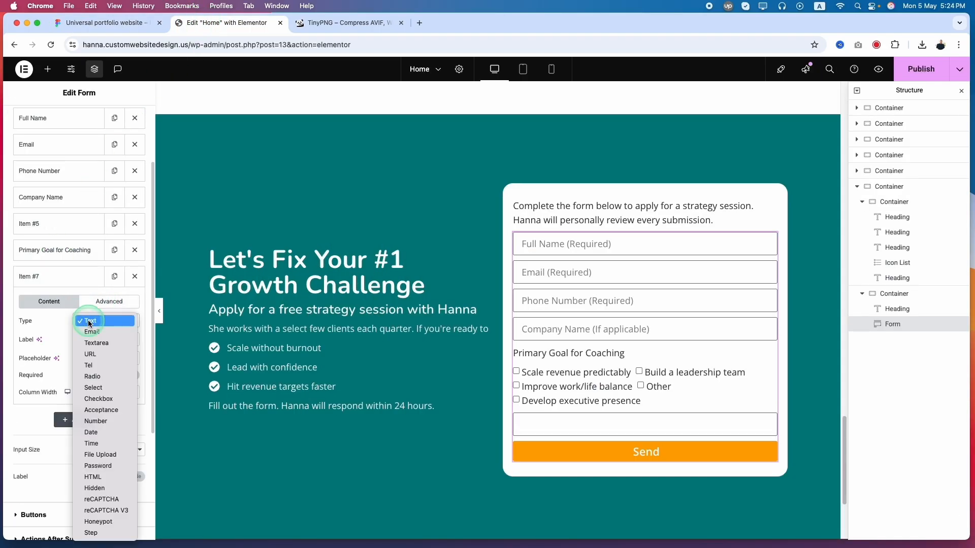
click(94, 344)
Label the textarea "Additional Requirements/Notes" and set its placeholder to "Additional Requirements/Notes (Optional)".
click(89, 345)
key(cmd+v)
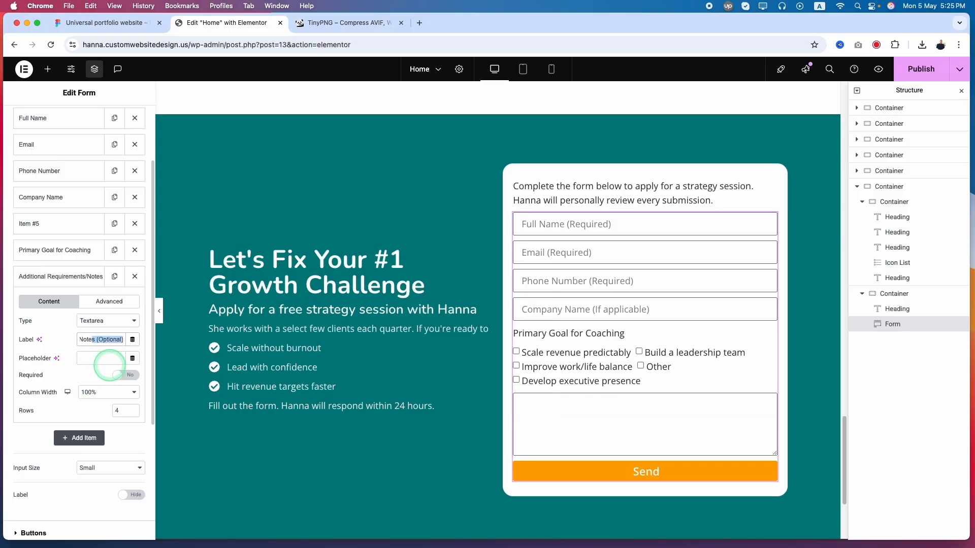
key(BackSpace)
click(87, 360)
key(cmd+v)
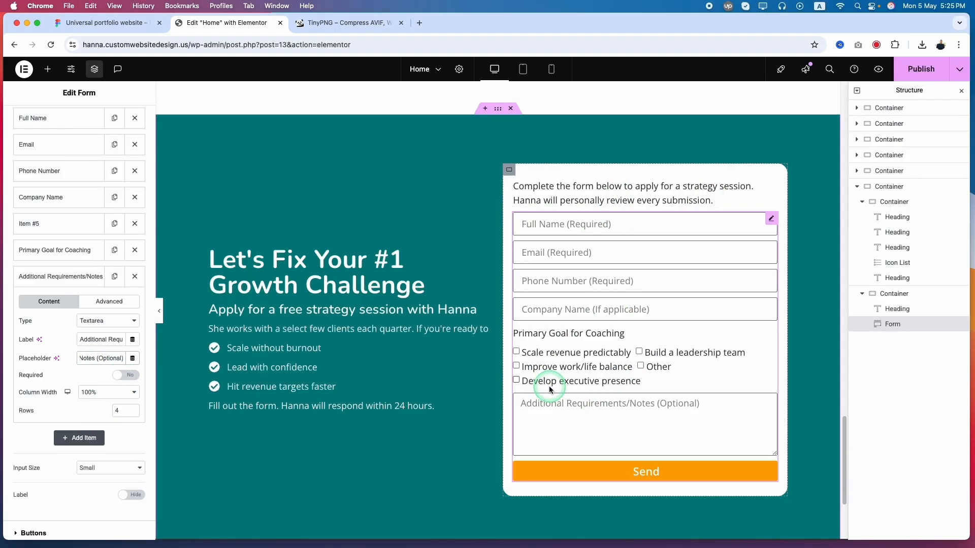
Copy the button text from Figma and set the form's submit button text to "Send Request" in Elementor.
click(105, 27)
click(536, 456)
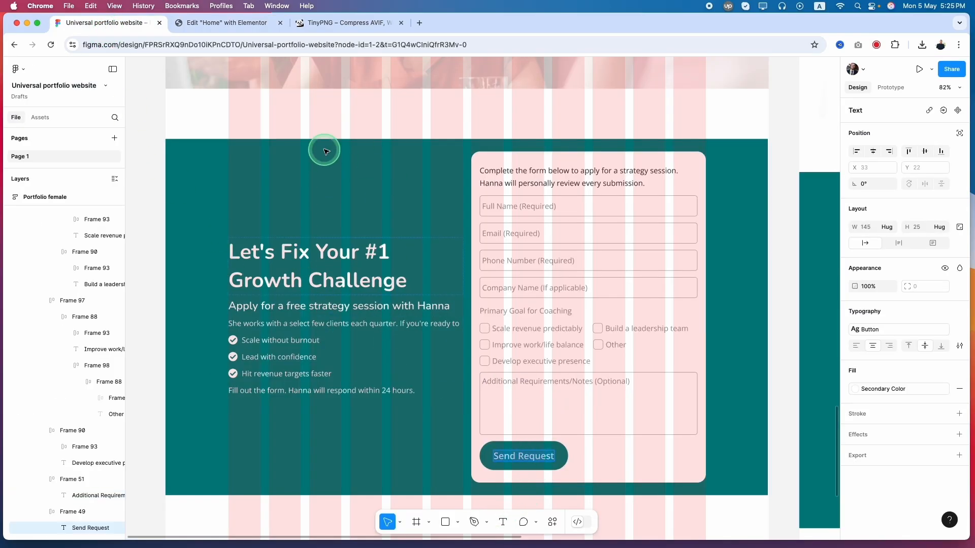
scroll(33, 437, down, 5)
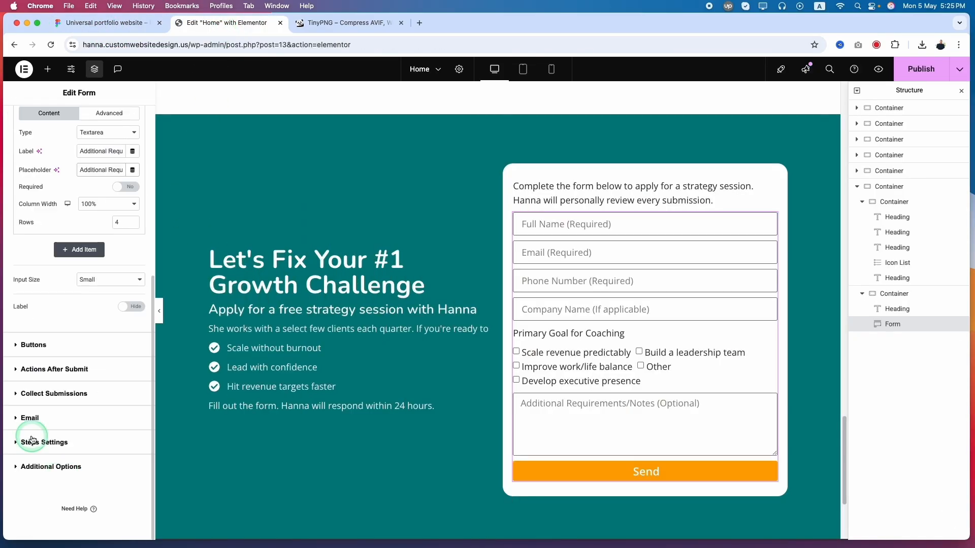
click(32, 342)
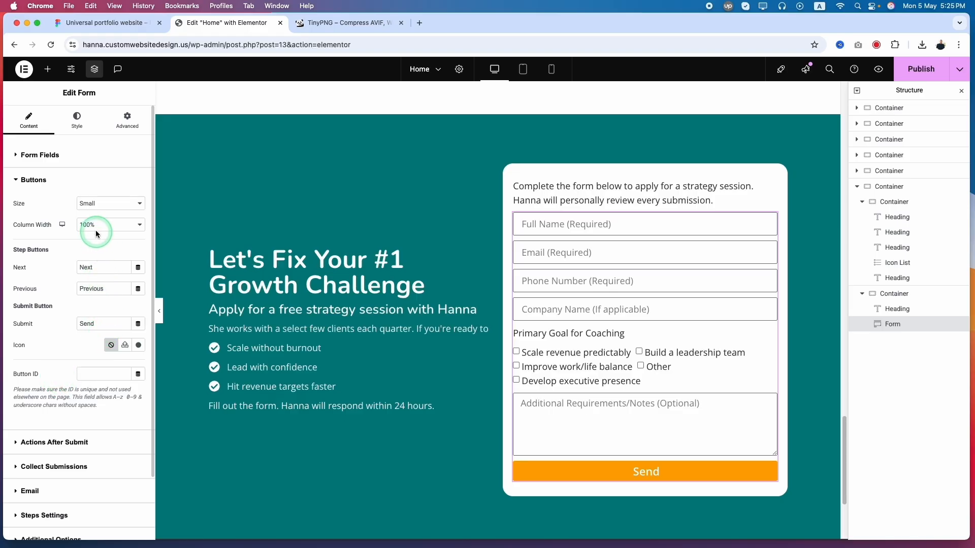
text(Send Request)
click(71, 352)
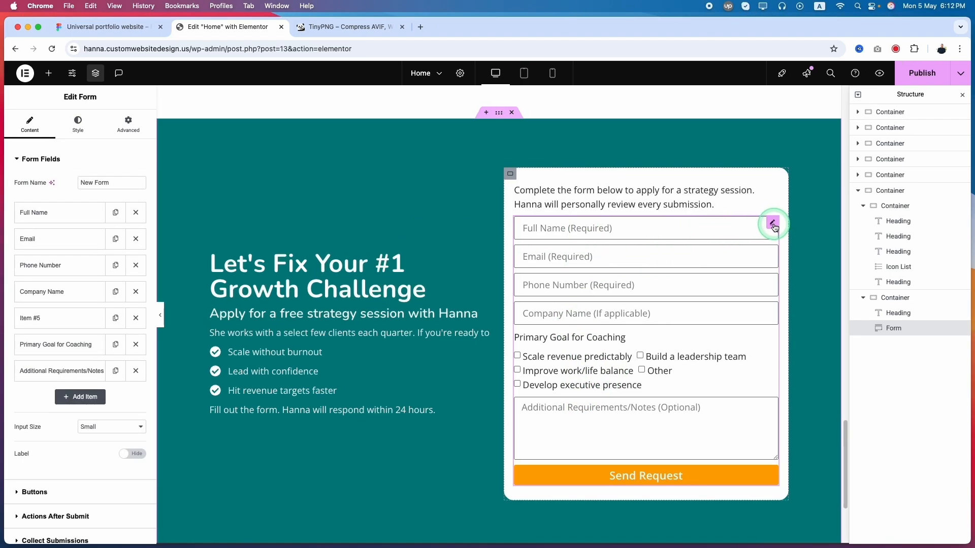
Check the spacing around the Full Name field in Figma and set the form's rows gap to 15 px in Elementor.
click(78, 122)
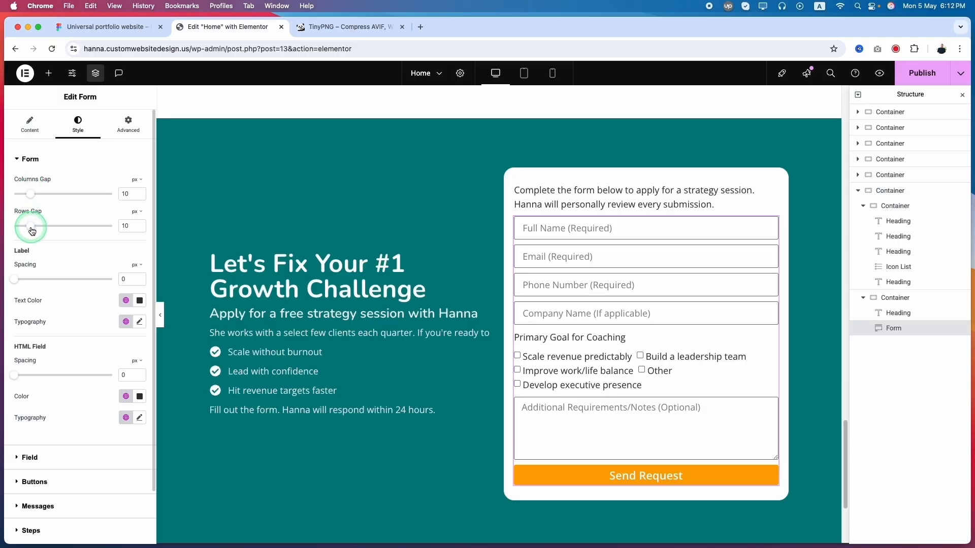
click(102, 29)
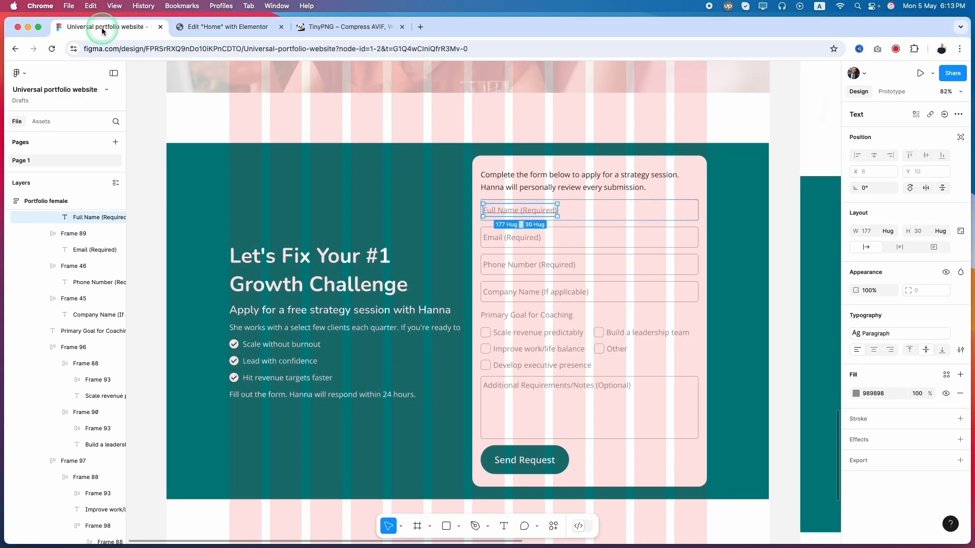
click(579, 215)
key(alt)
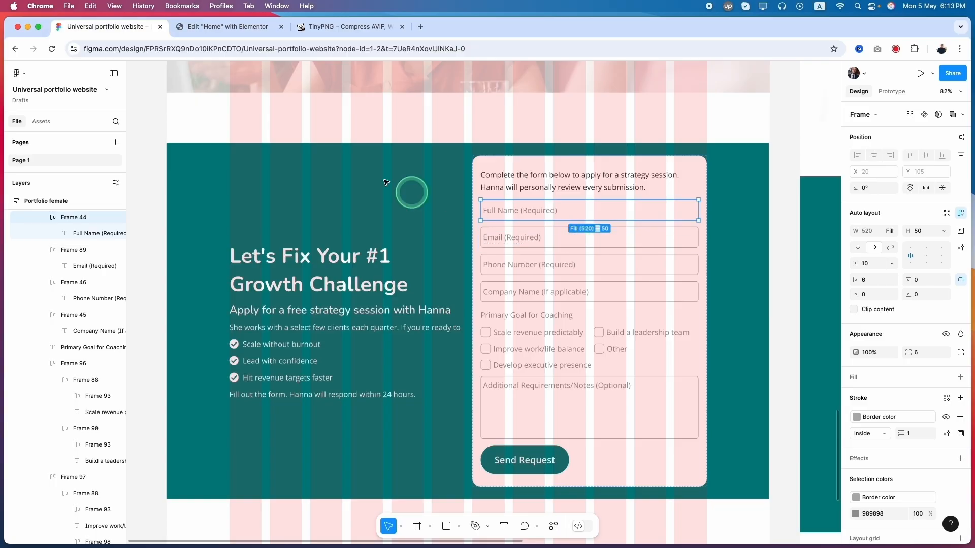
click(223, 27)
click(127, 226)
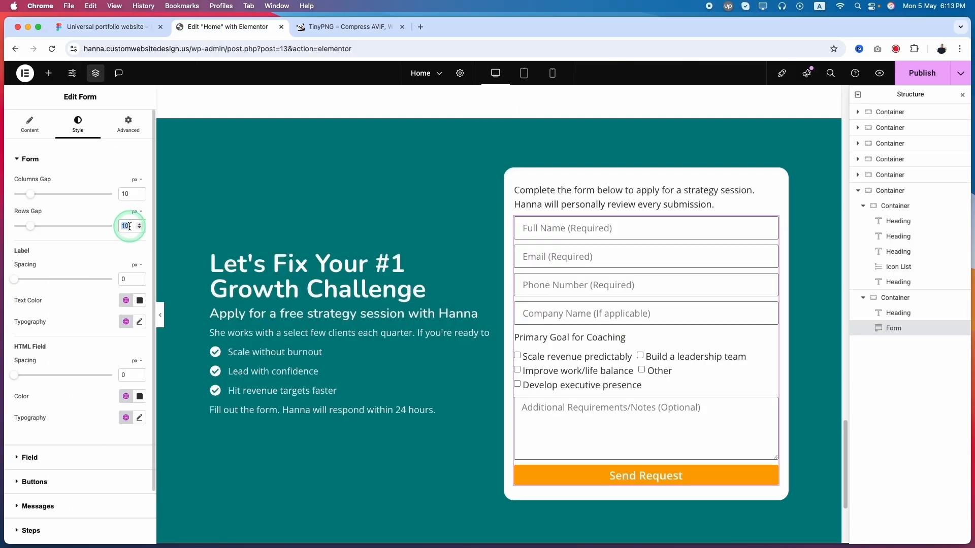
text(15)
Set the form's columns gap to 15 px.
click(122, 187)
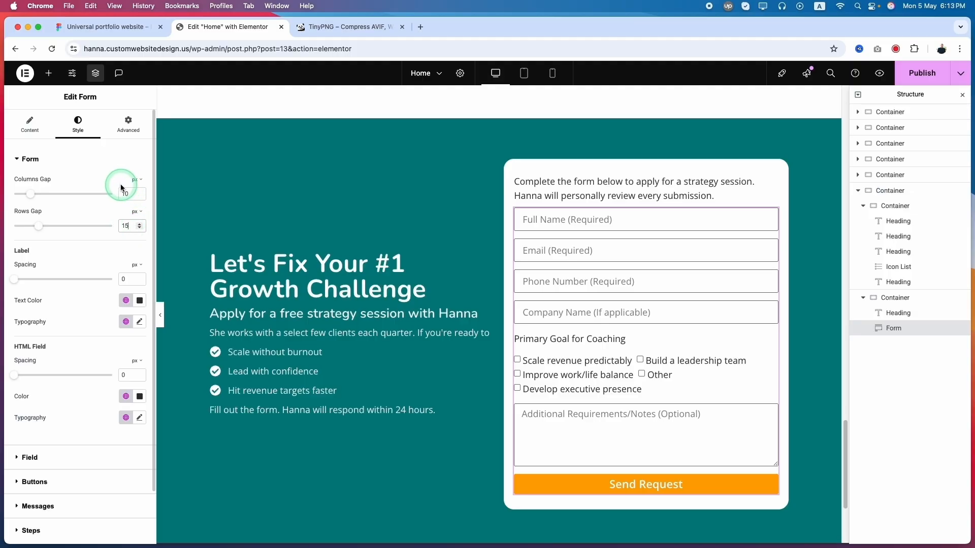
click(547, 256)
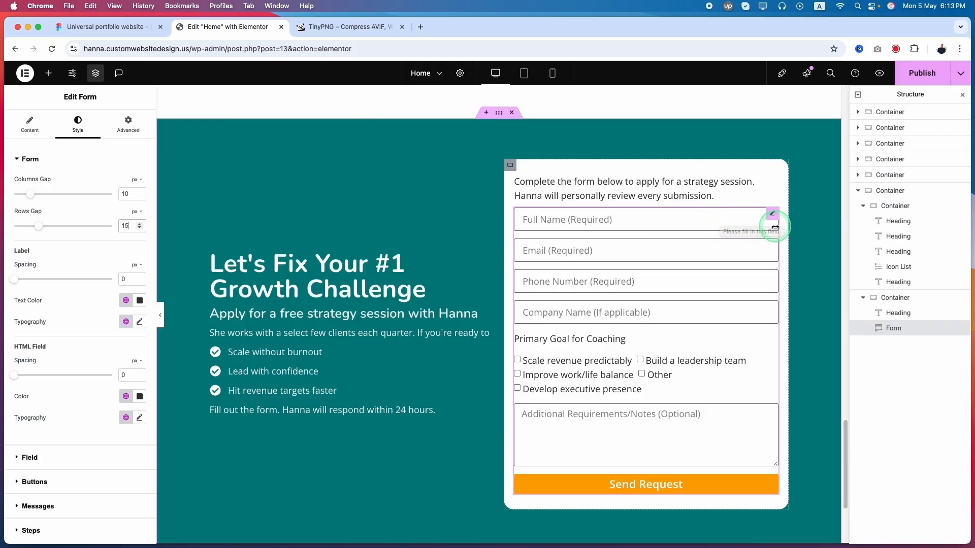
click(121, 288)
click(43, 199)
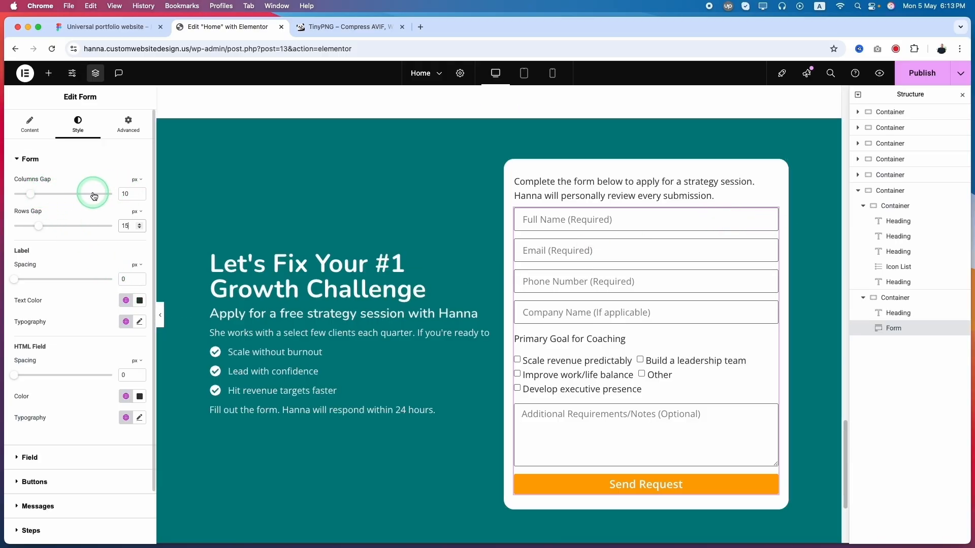
click(571, 239)
click(694, 228)
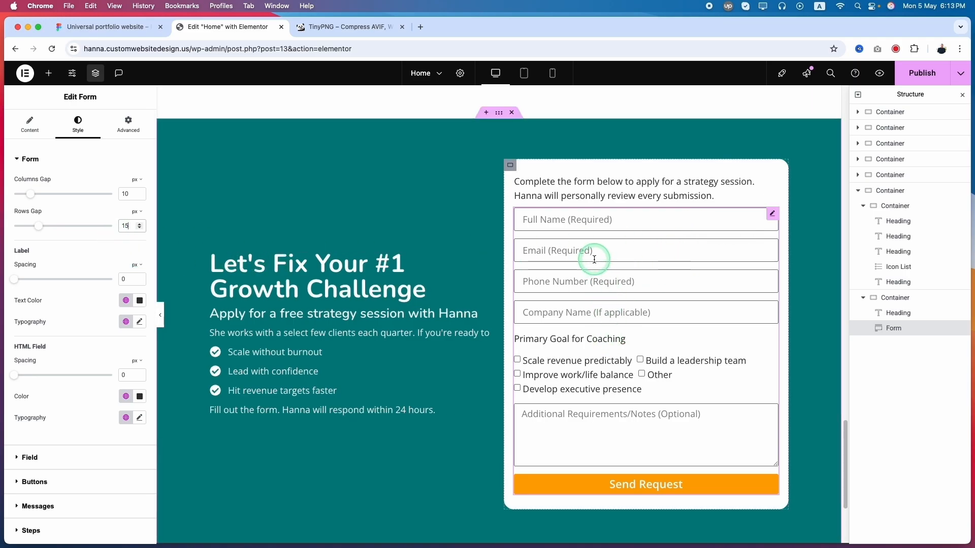
click(125, 195)
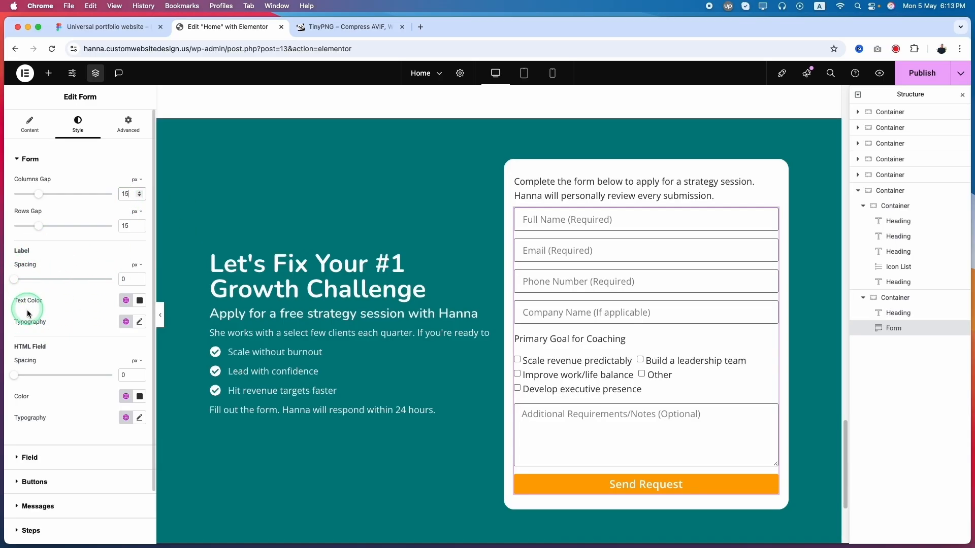
Review the HTML field's global colour, then copy the fill colour 989898 from Figma's "Primary Goal for Coaching" text.
click(17, 379)
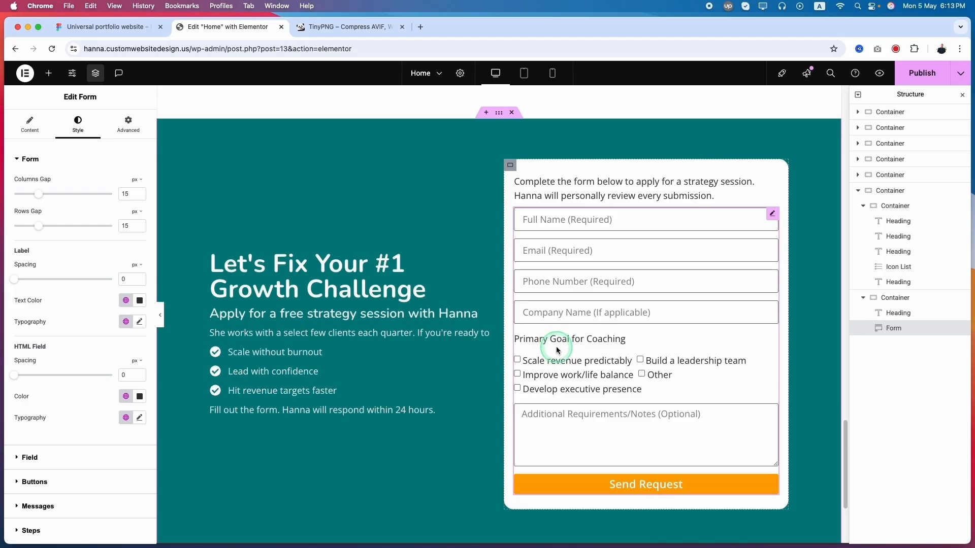
click(126, 398)
click(59, 495)
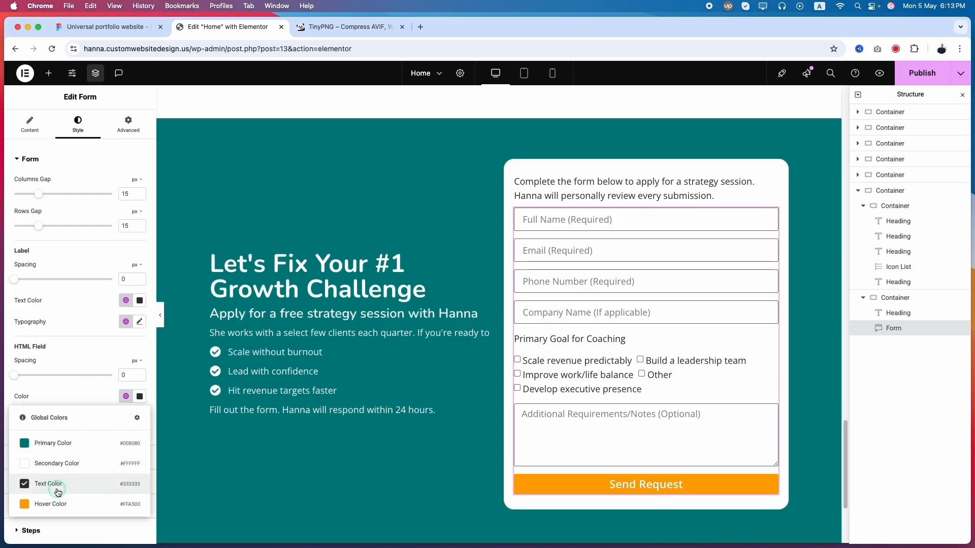
click(104, 27)
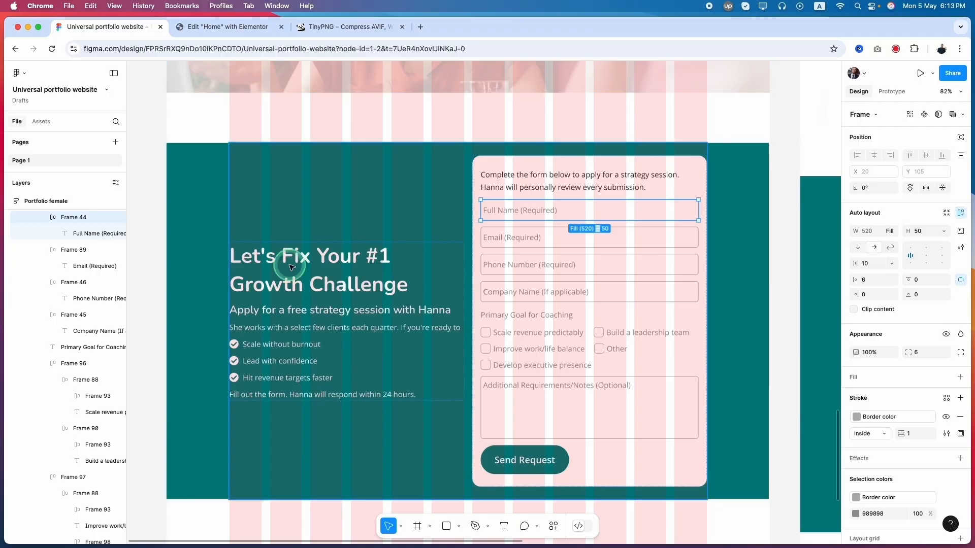
click(530, 313)
click(892, 394)
key(ctrl+c)
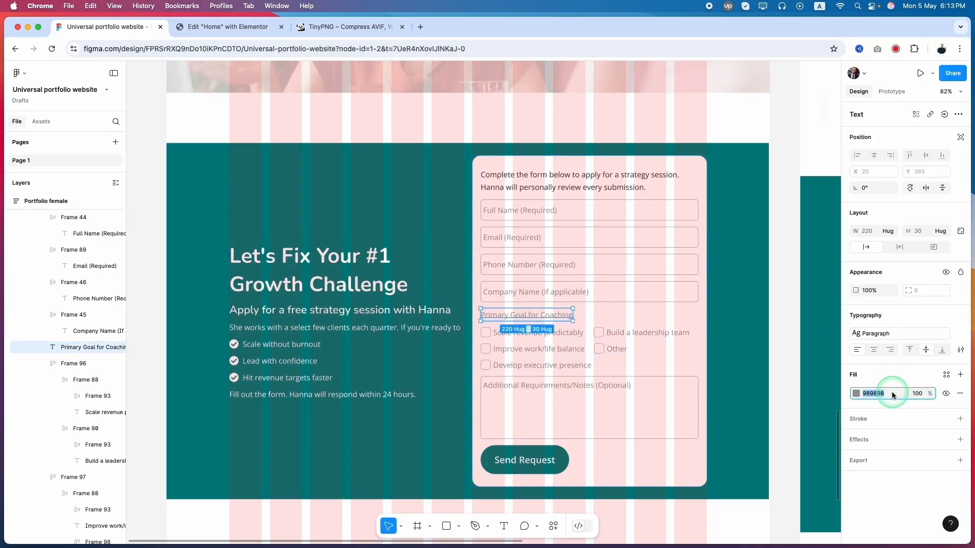
Set both the form's label text colour and its HTML field colour to 989898 in Elementor.
click(227, 27)
click(95, 411)
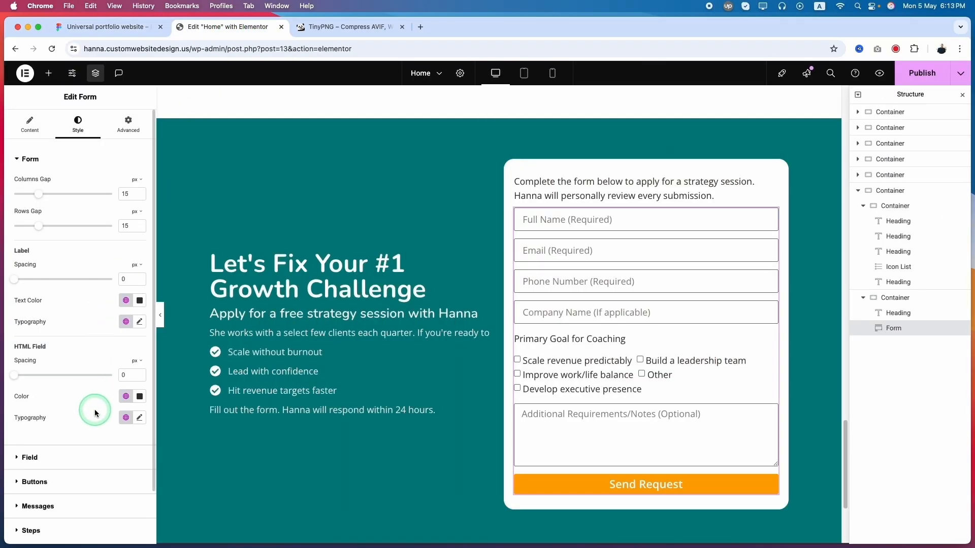
click(139, 300)
key(ctrl+v)
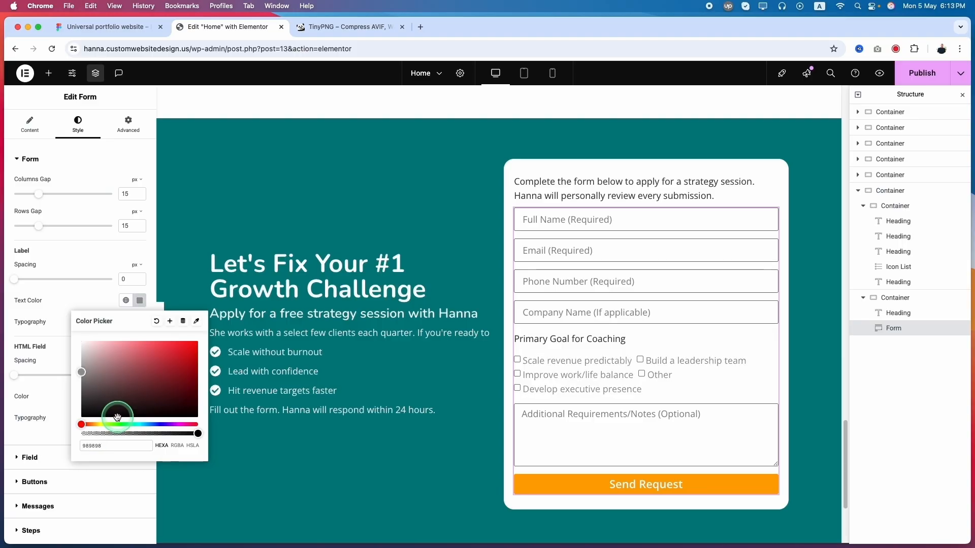
click(38, 365)
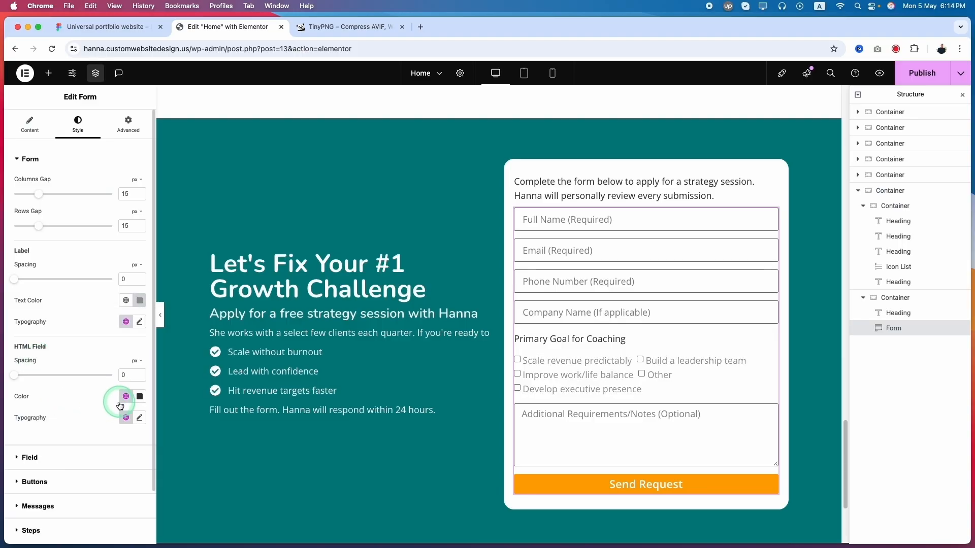
click(140, 398)
key(ctrl+v)
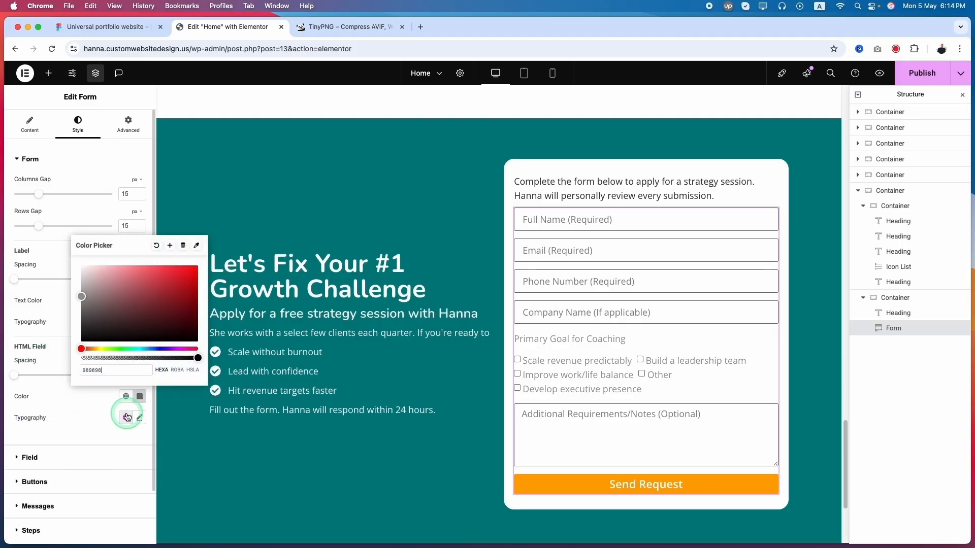
click(64, 410)
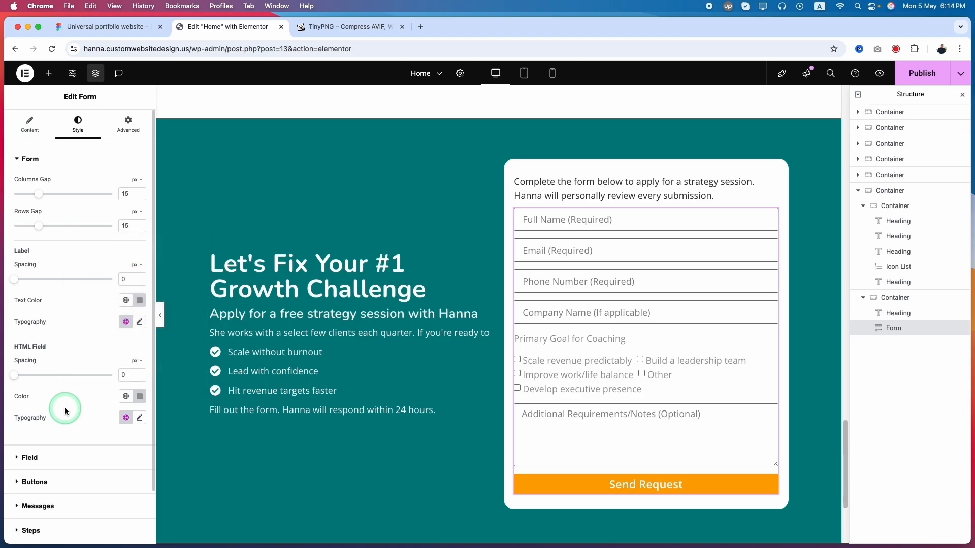
Check the global font assigned to the form's HTML field.
click(127, 417)
click(127, 418)
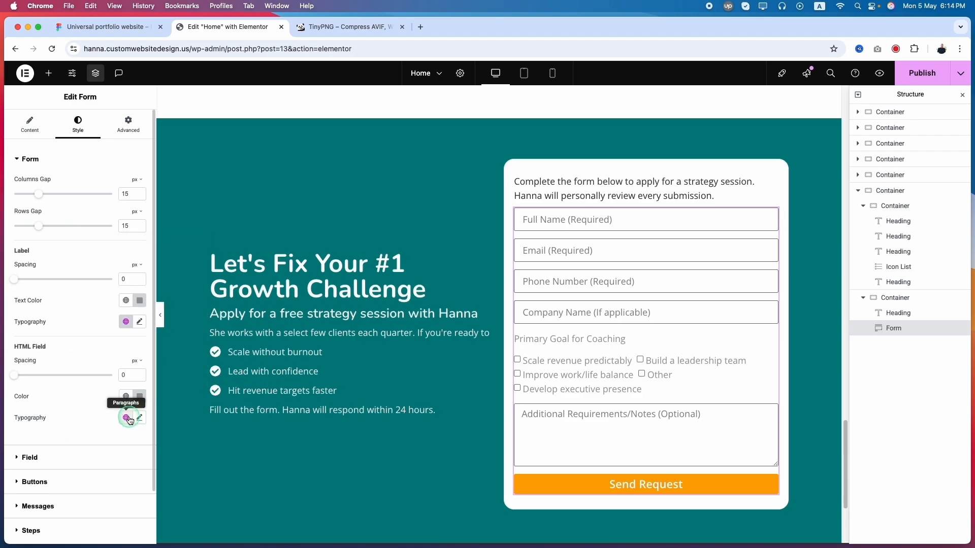
click(111, 443)
Open the form's Field style settings and enter the sample text "yyyyyy" in the Full Name field preview.
click(70, 460)
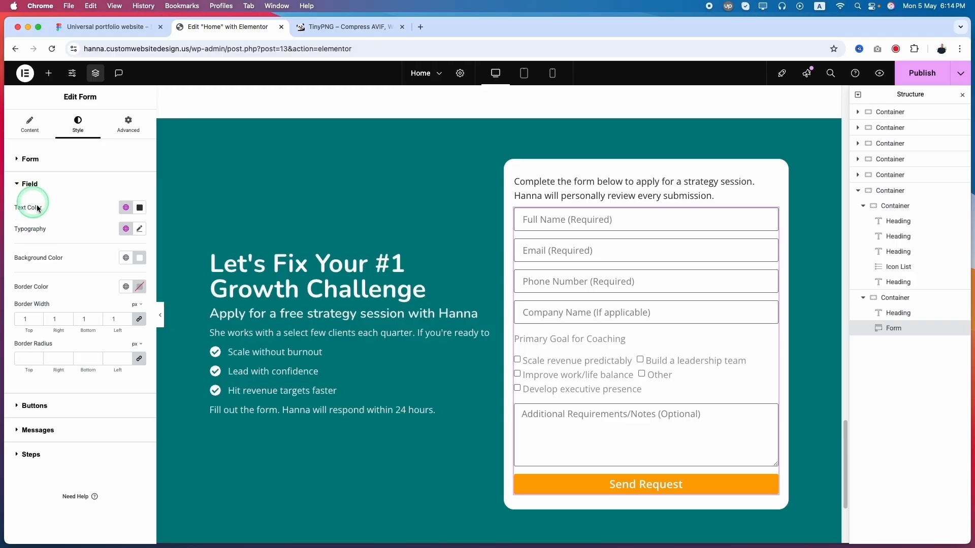
click(544, 222)
text(yyyyyy)
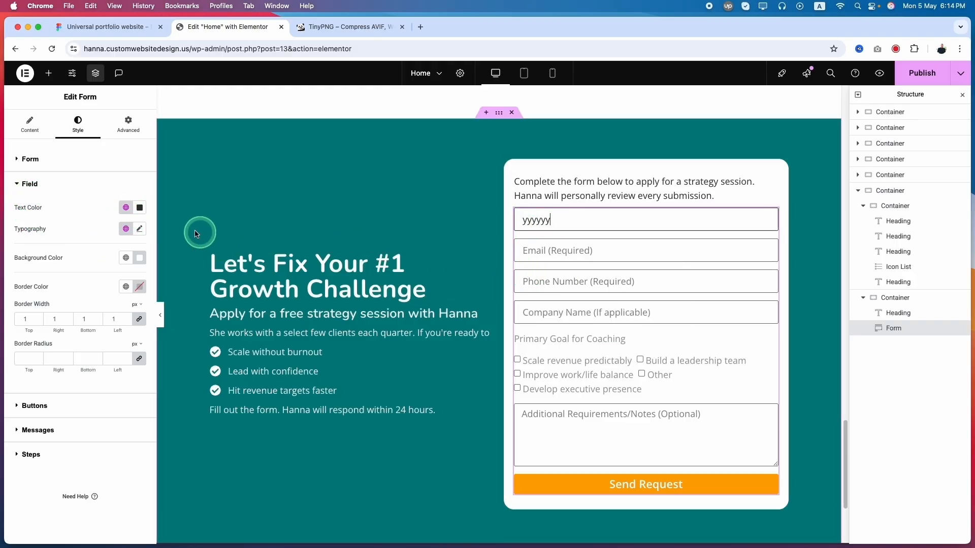
Apply the global Text Color and the global Paragraphs font to the form fields' text.
click(126, 207)
click(51, 298)
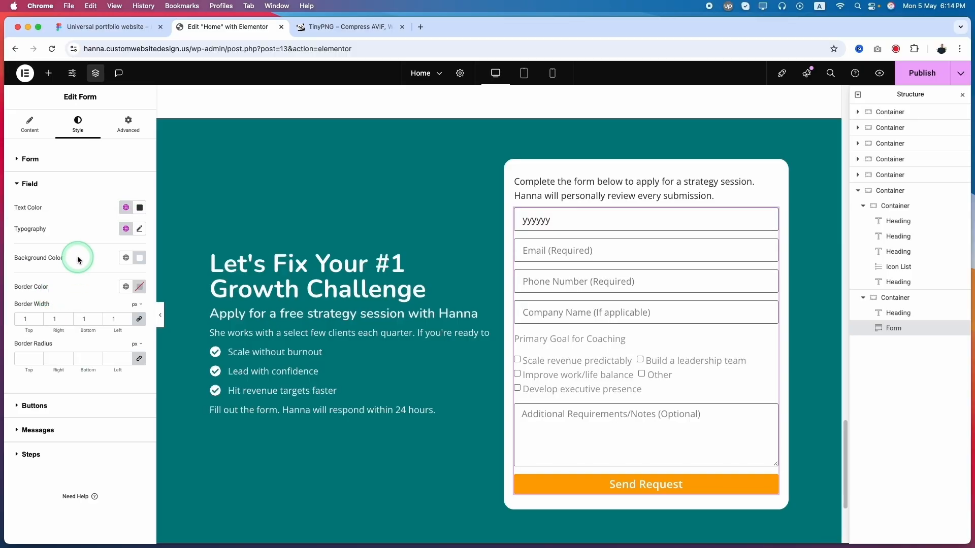
click(117, 225)
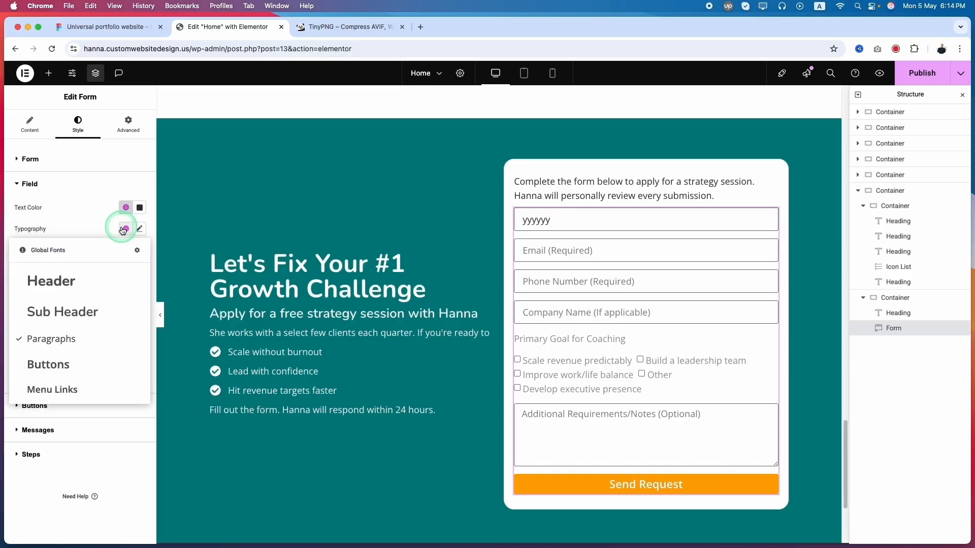
click(65, 336)
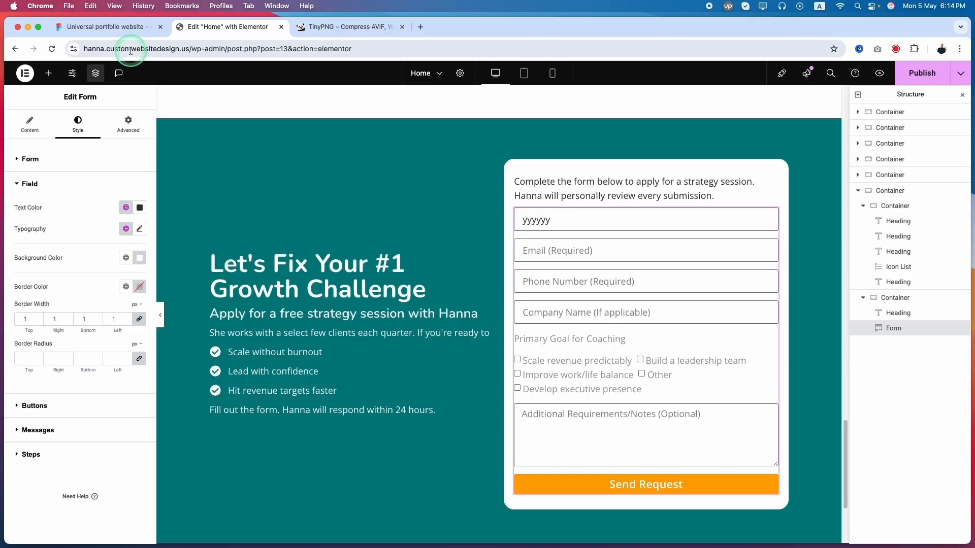
Apply the global Secondary Color as the background colour of the form fields.
click(122, 263)
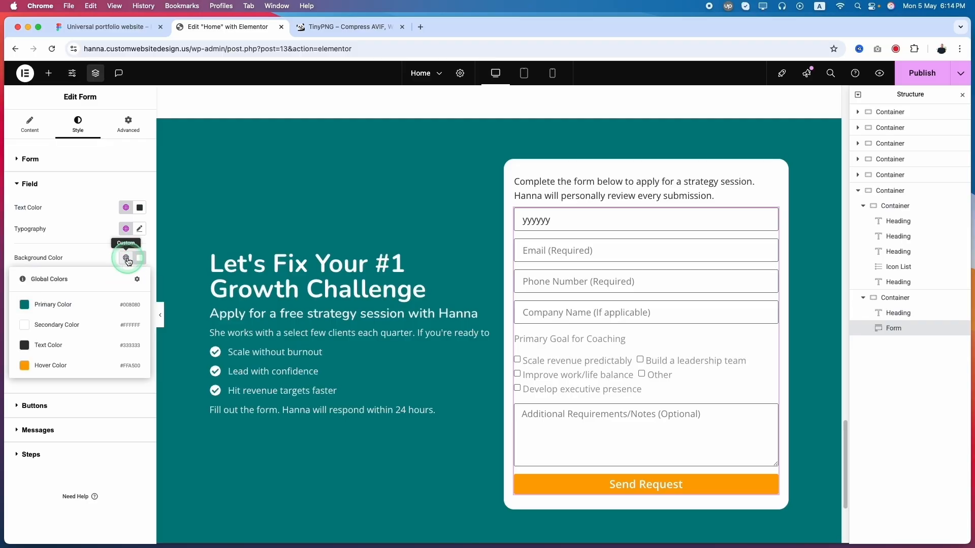
click(61, 330)
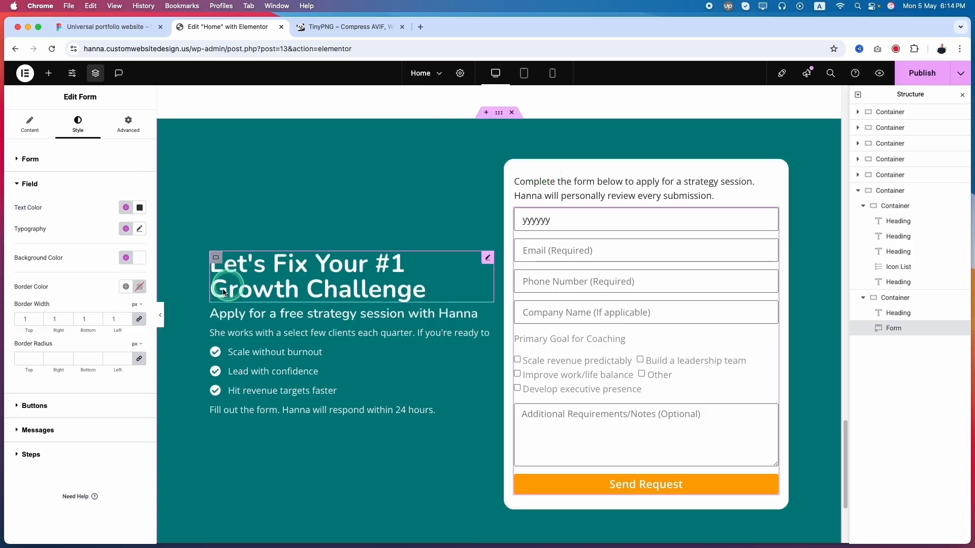
click(68, 312)
Switch to the Figma design, detach the Company Name field's stroke from the Border color style, and copy its hex code B0B0B0.
click(104, 26)
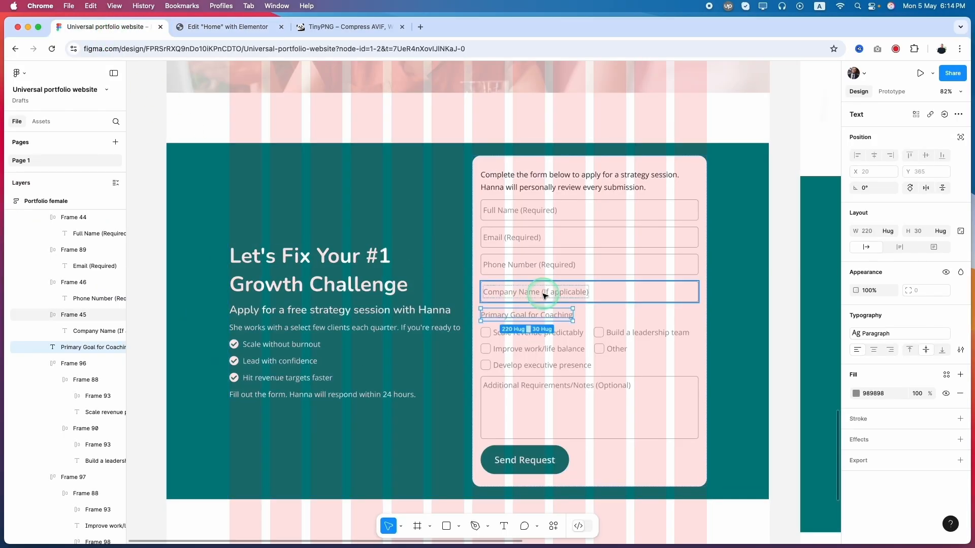
click(553, 283)
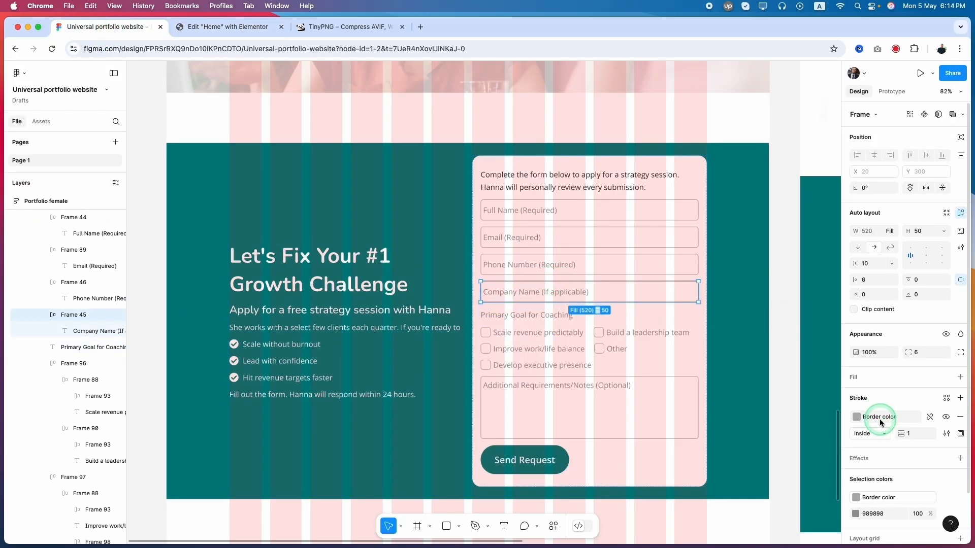
click(854, 417)
click(930, 419)
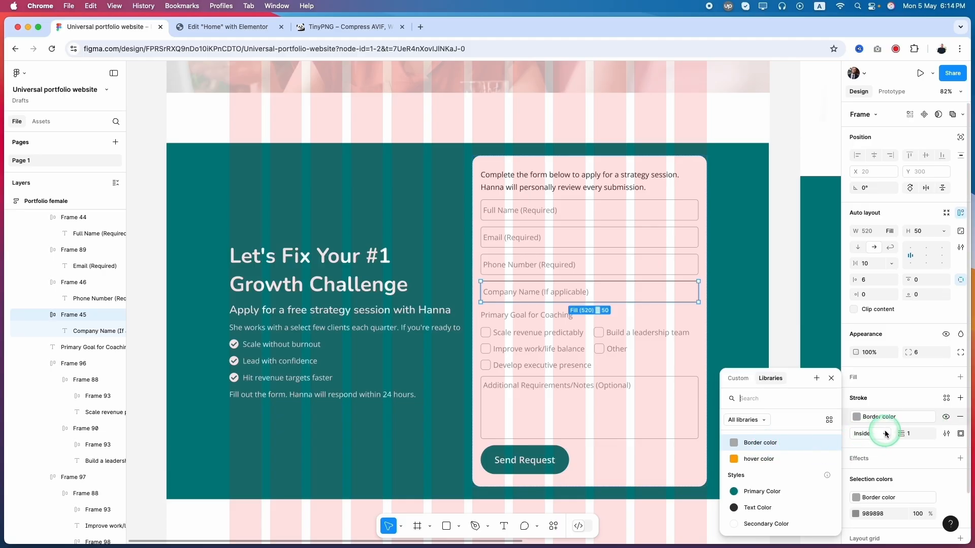
click(907, 419)
click(928, 417)
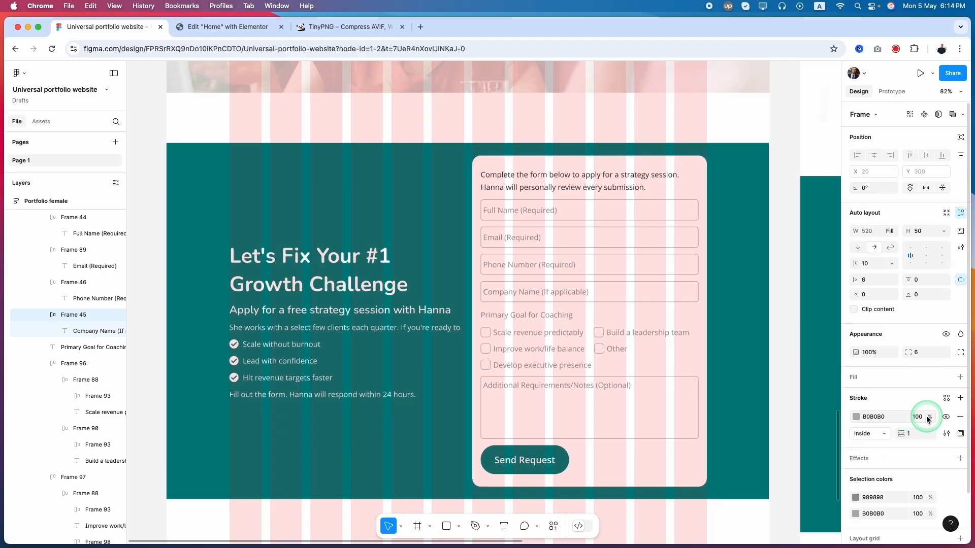
click(885, 418)
key(super+c)
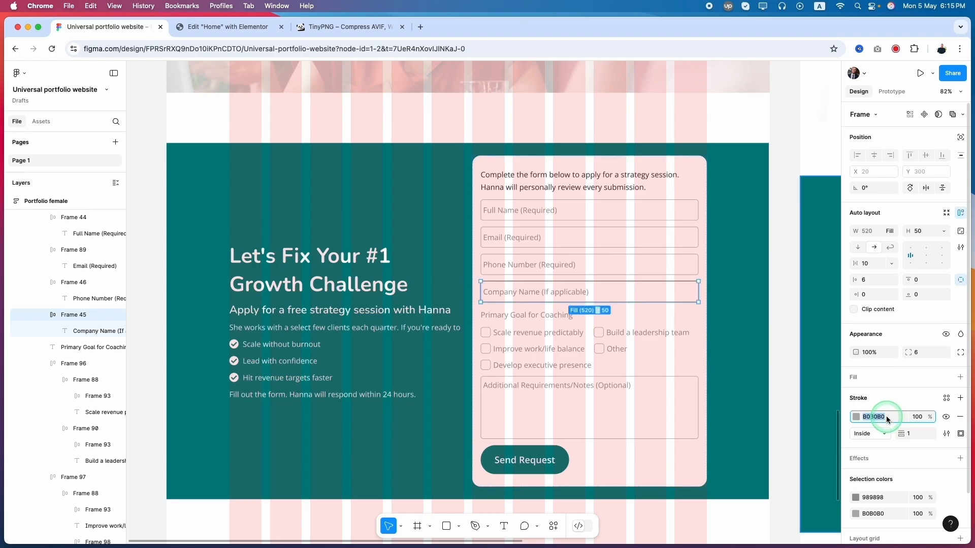
Return to Elementor and set the form fields' border colour to B0B0B0.
click(224, 32)
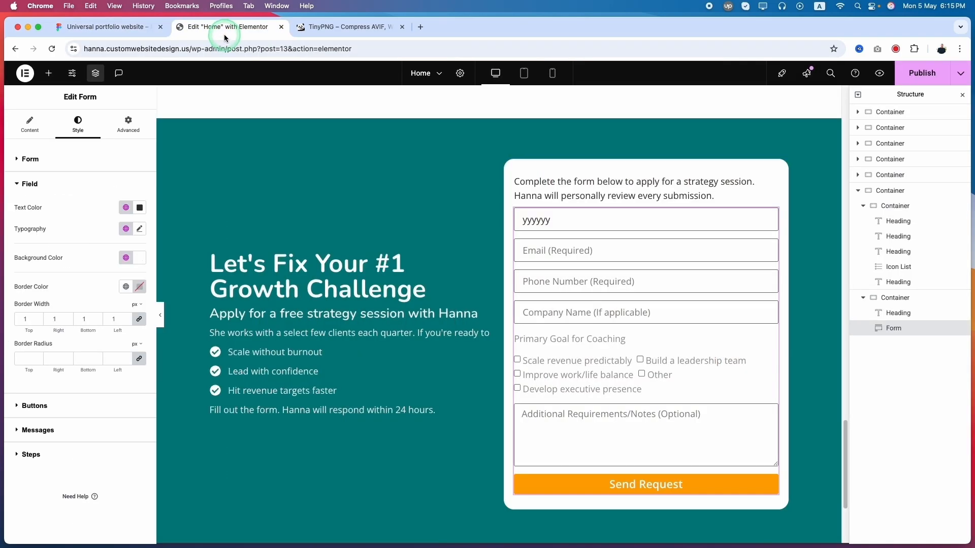
click(139, 287)
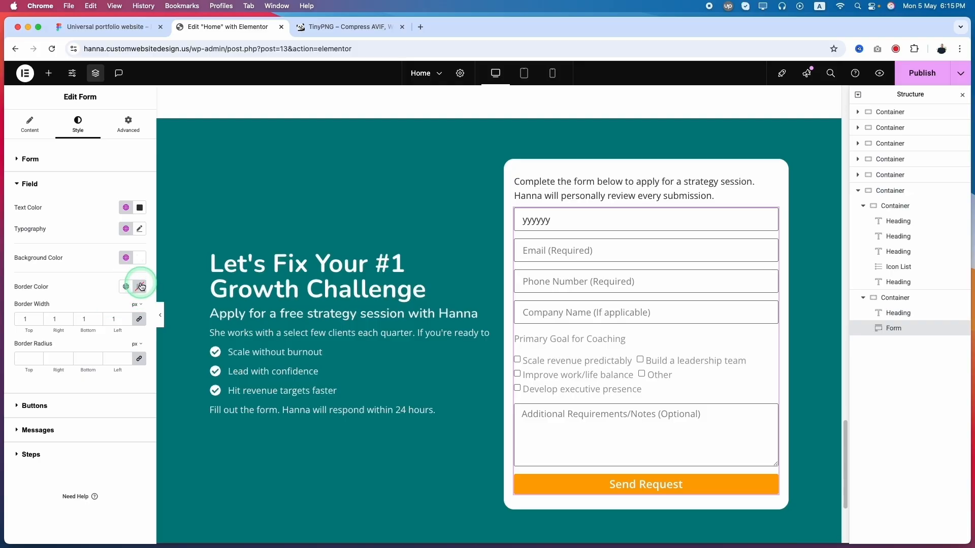
click(130, 437)
key(super+v)
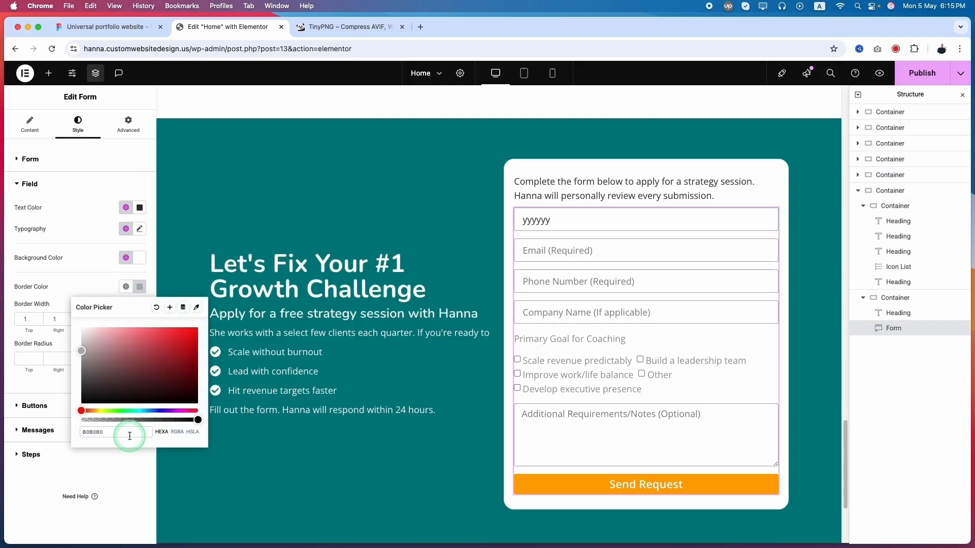
click(129, 474)
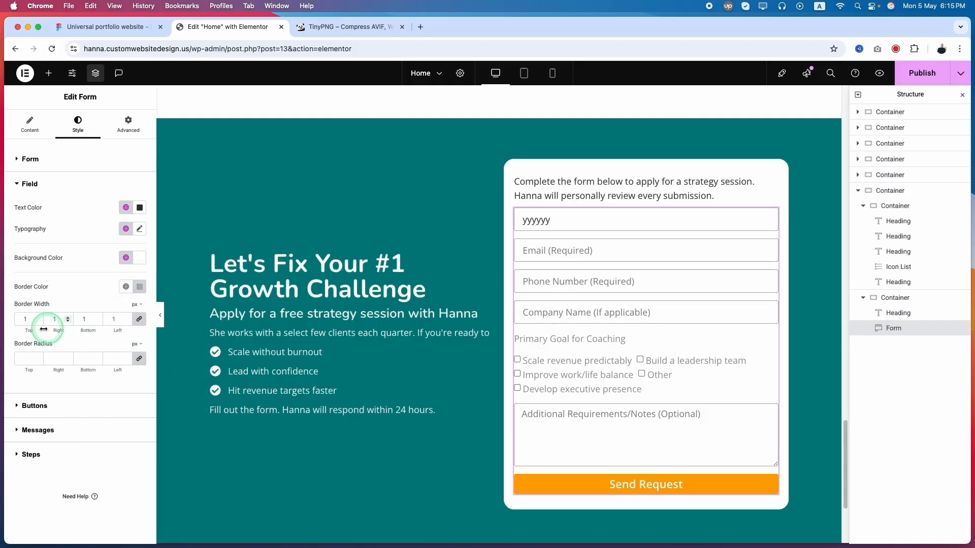
Check the Company Name field's stroke width and corner radius in Figma, and set the Elementor form fields' border radius to 6 px.
click(109, 26)
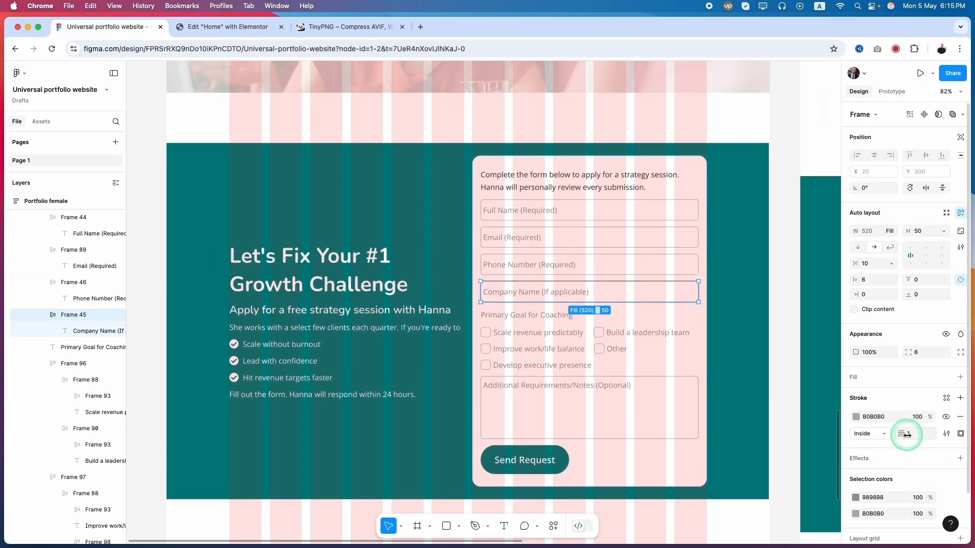
click(184, 34)
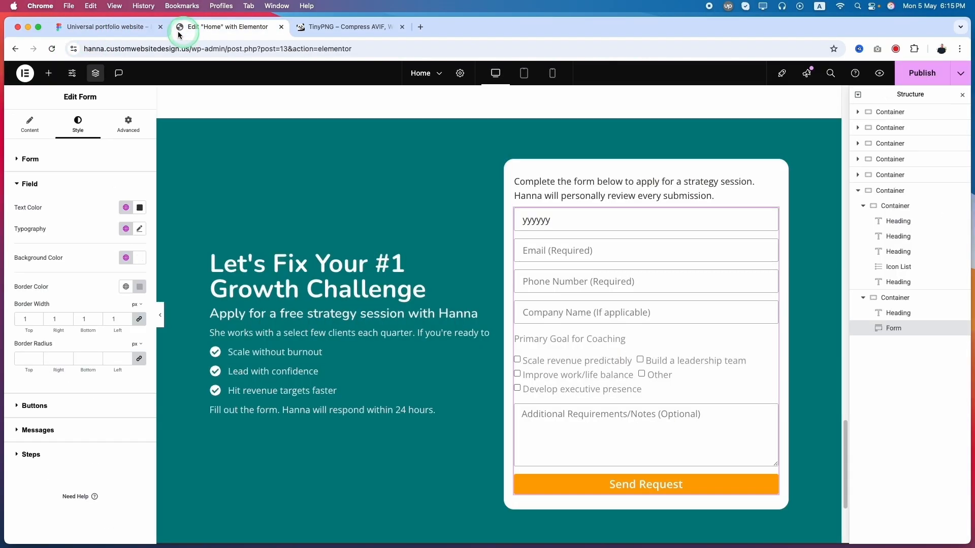
click(127, 26)
click(808, 348)
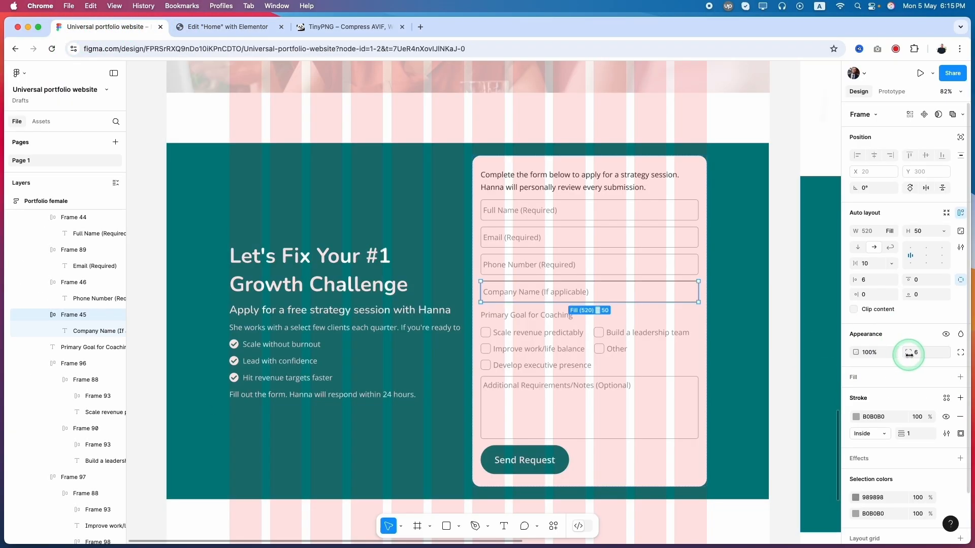
click(186, 27)
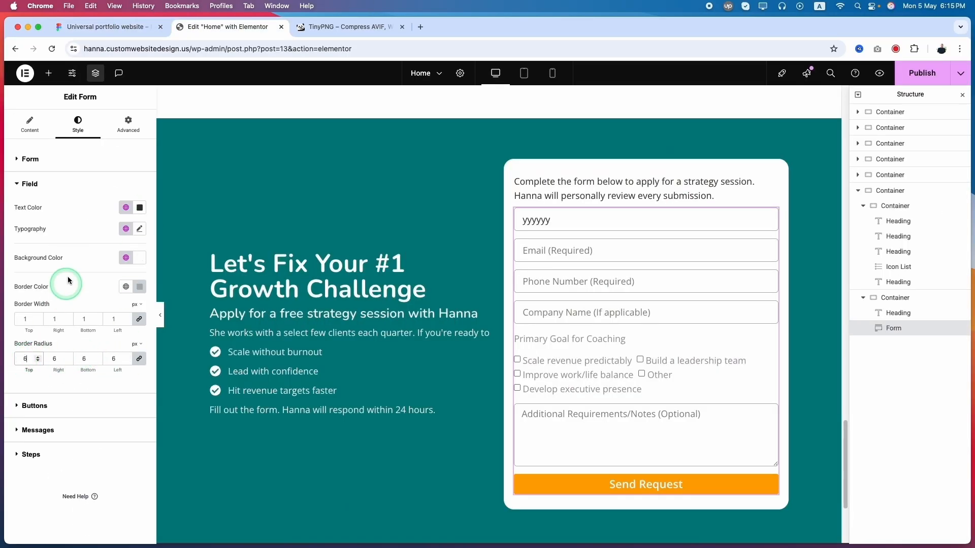
click(109, 28)
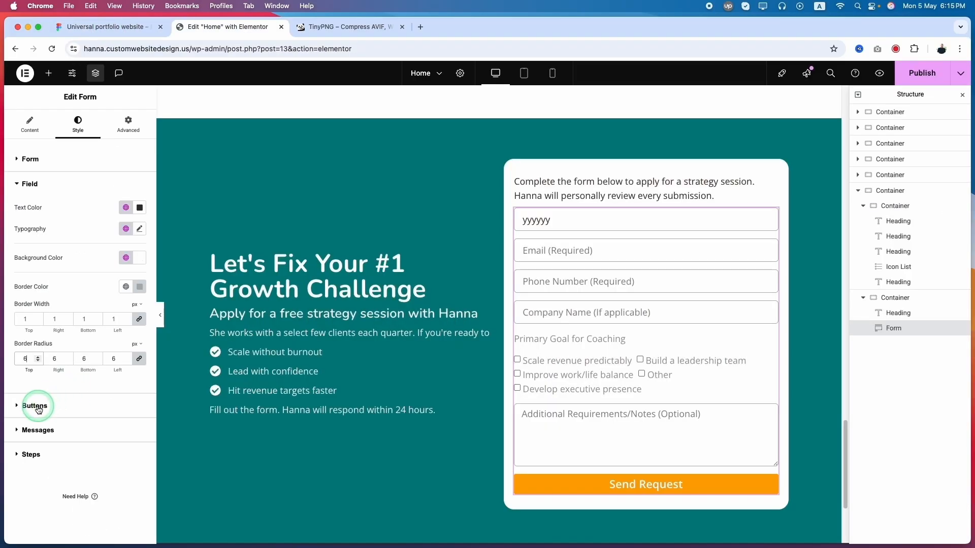
Position the form's Send Request button on the left and assign a global font to its text.
click(37, 408)
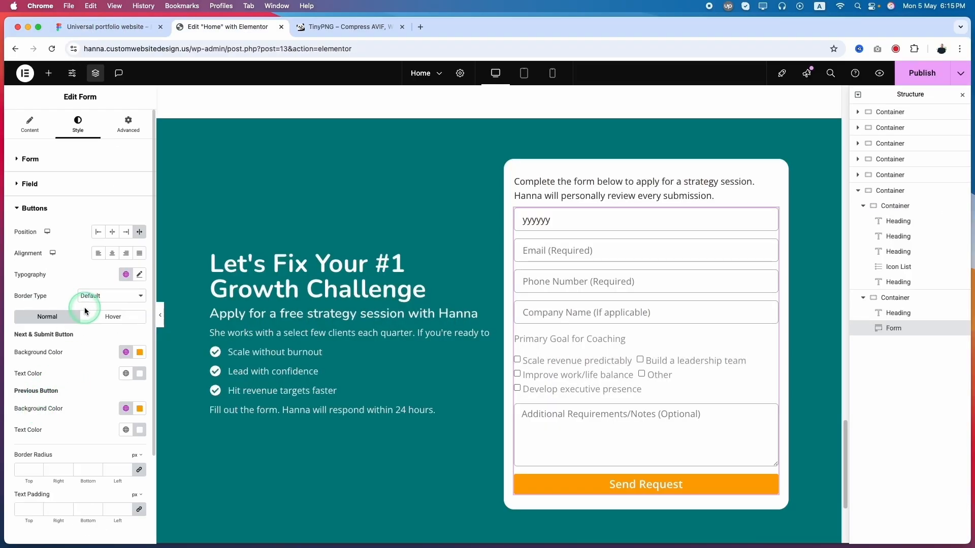
click(98, 232)
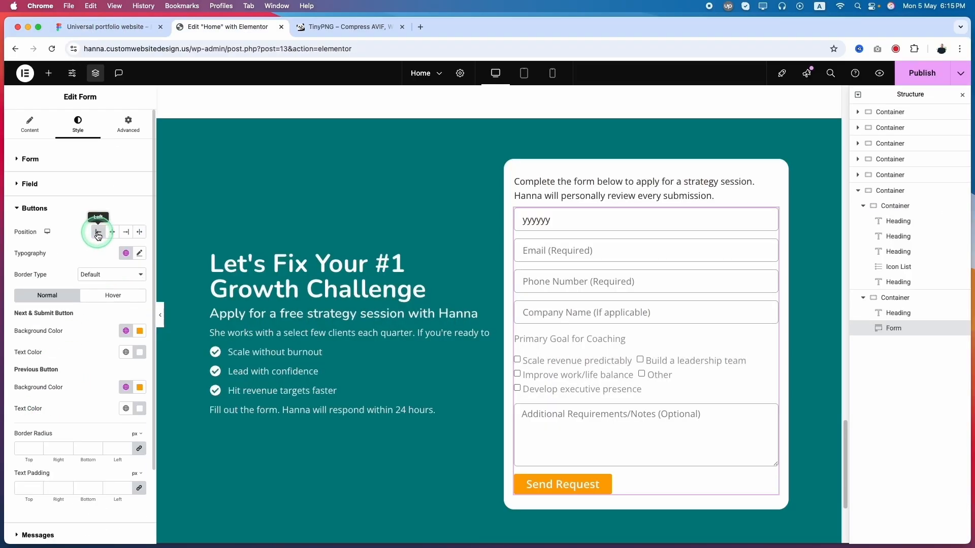
click(127, 253)
click(62, 389)
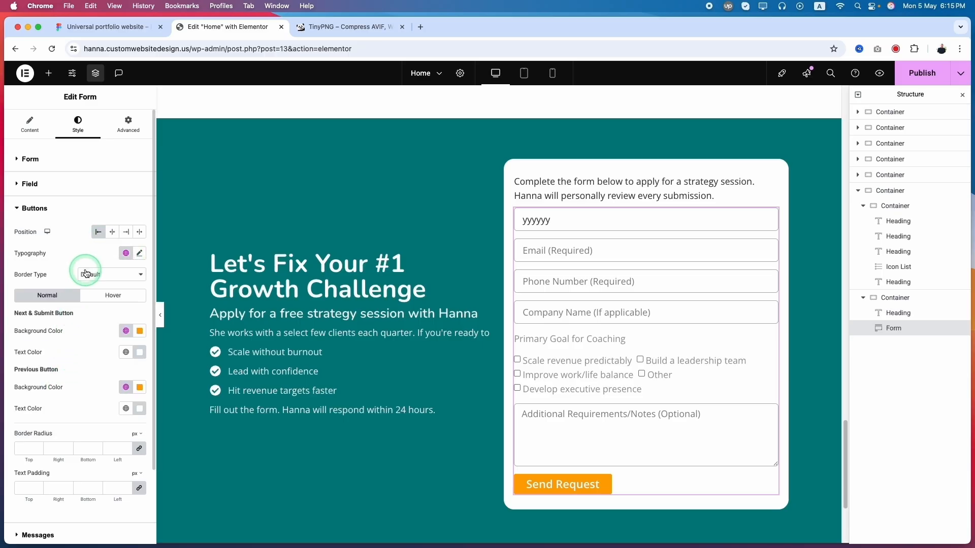
Set the form button's border type to None and its normal background to the global Primary Color.
click(96, 276)
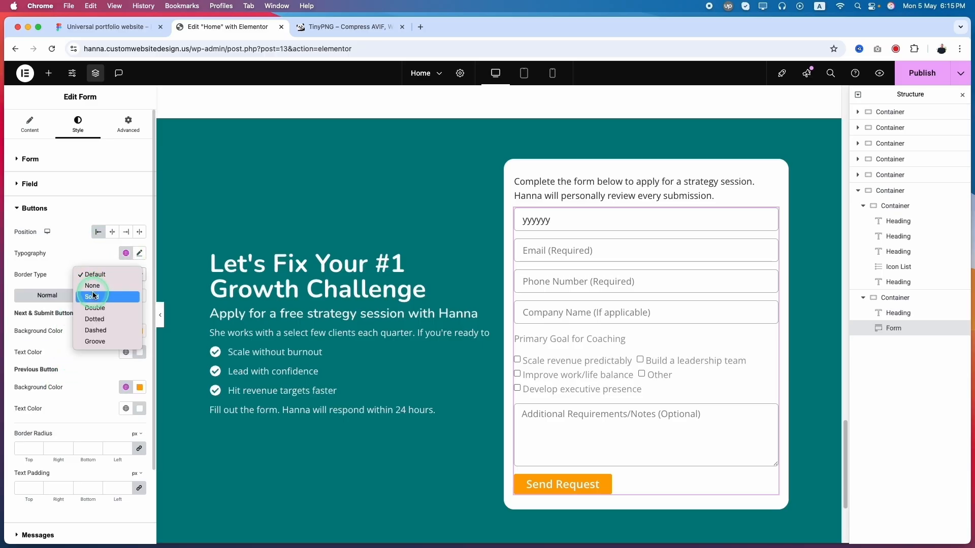
click(92, 285)
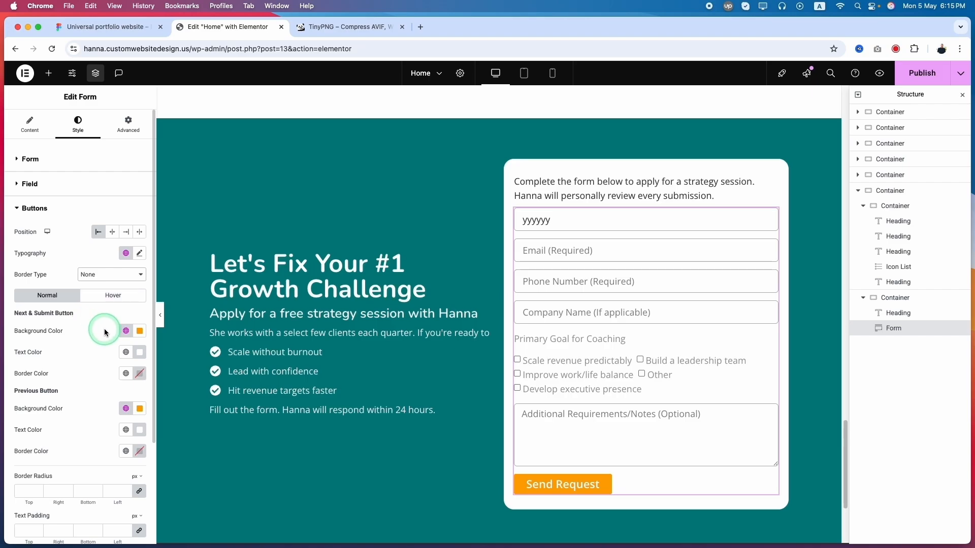
click(126, 331)
click(56, 378)
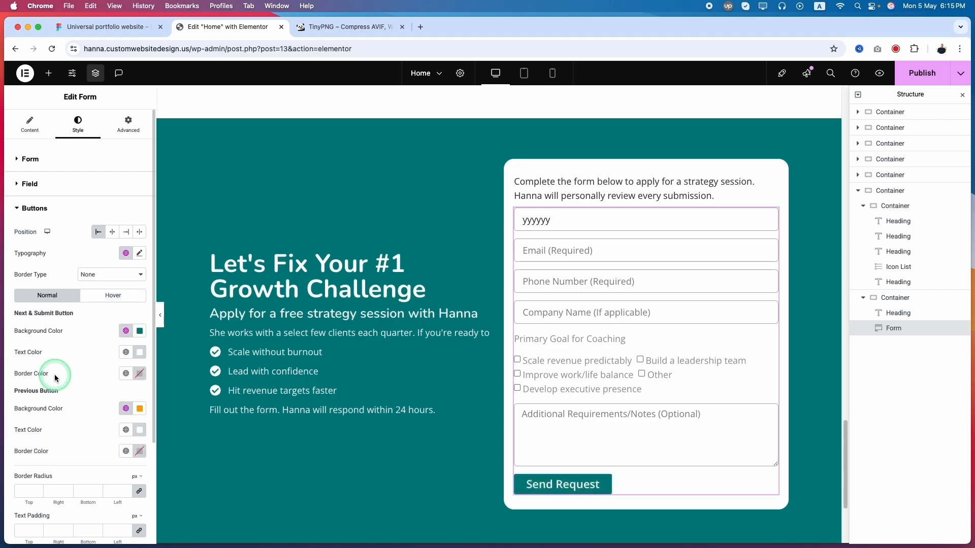
Set the submit button's hover background to the global Hover Color and its hover text to the global Text Color.
click(109, 300)
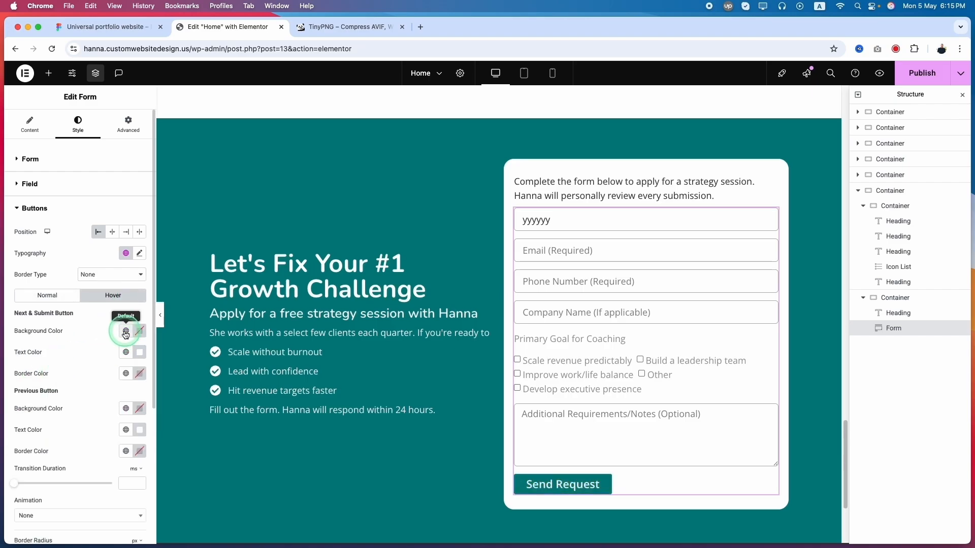
click(126, 331)
click(55, 442)
click(562, 487)
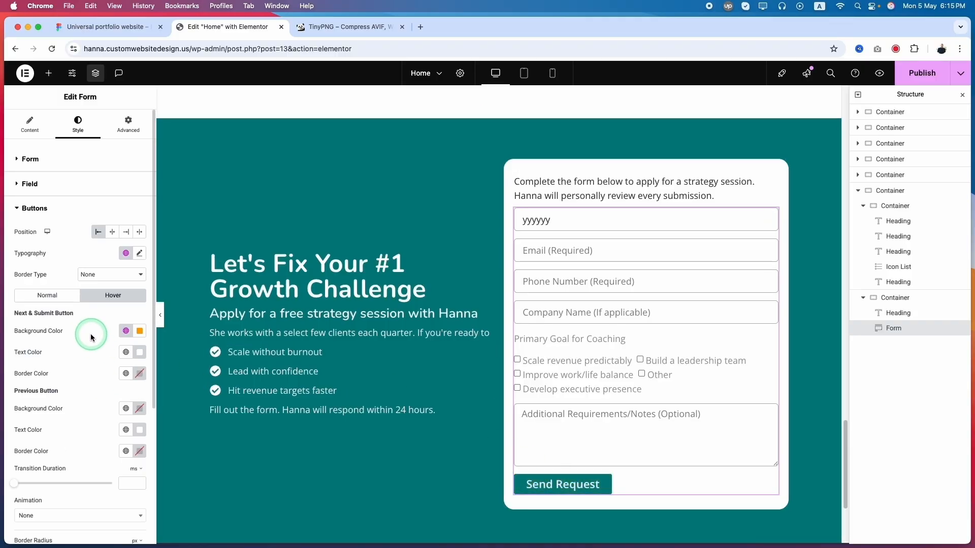
click(127, 352)
click(49, 448)
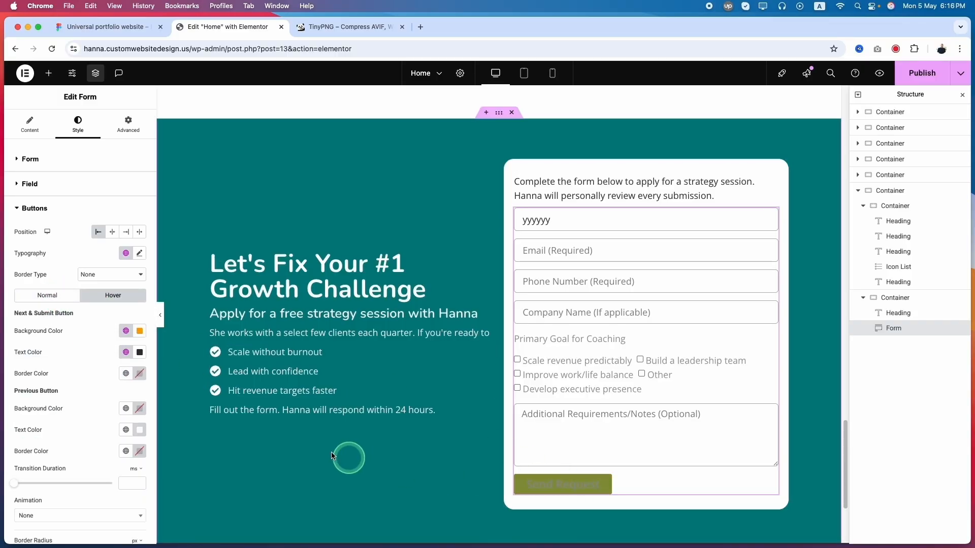
Check the Send Request button's corner radius and padding in Figma, and set the Elementor button's border radius to 60 px.
click(47, 295)
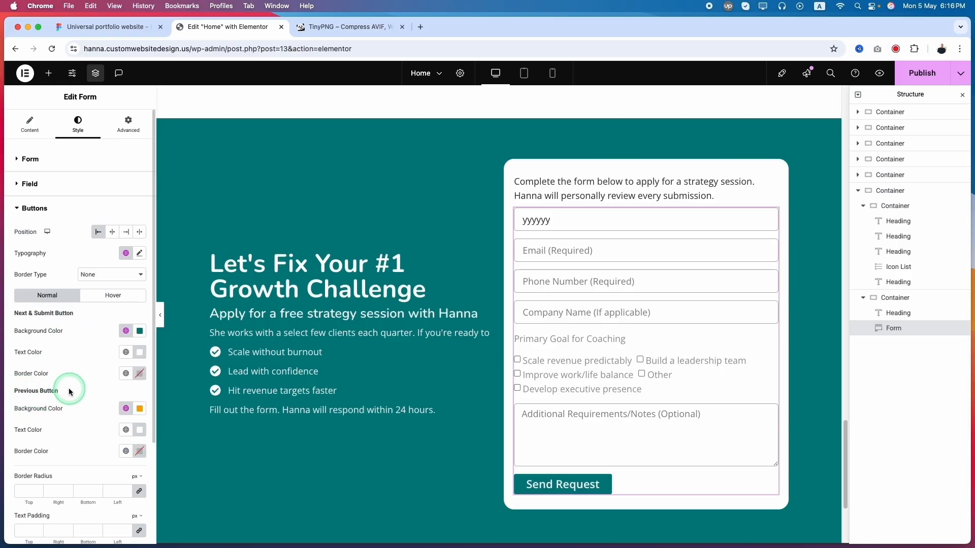
scroll(43, 406, down, 1)
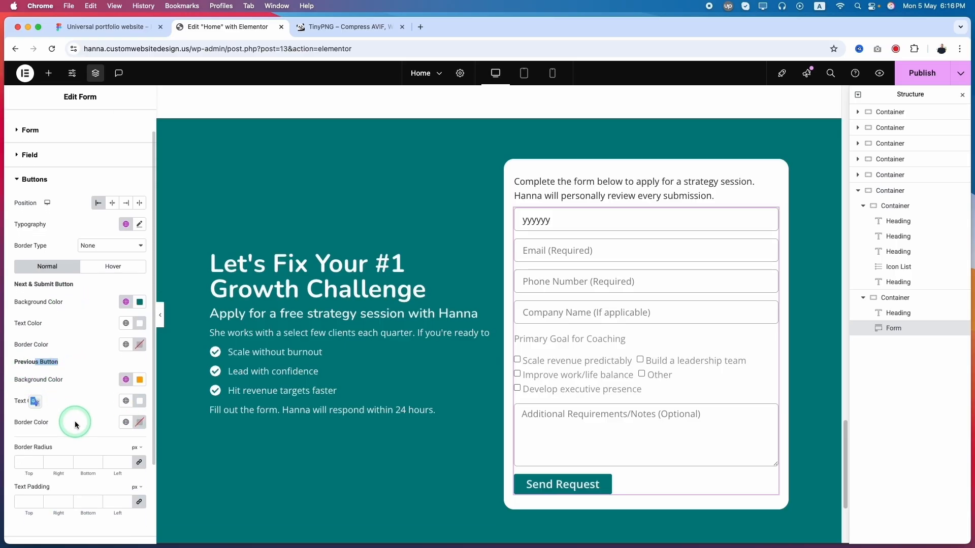
click(107, 26)
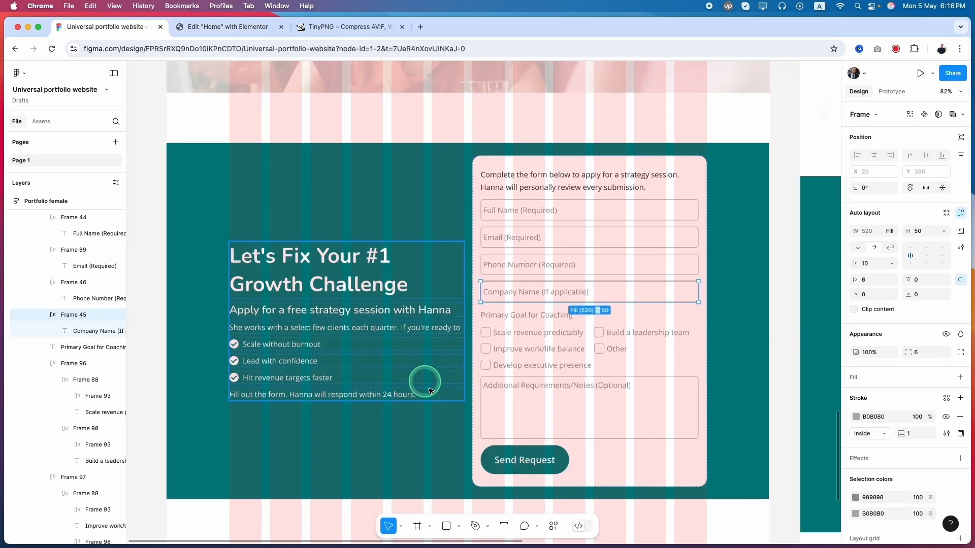
click(535, 455)
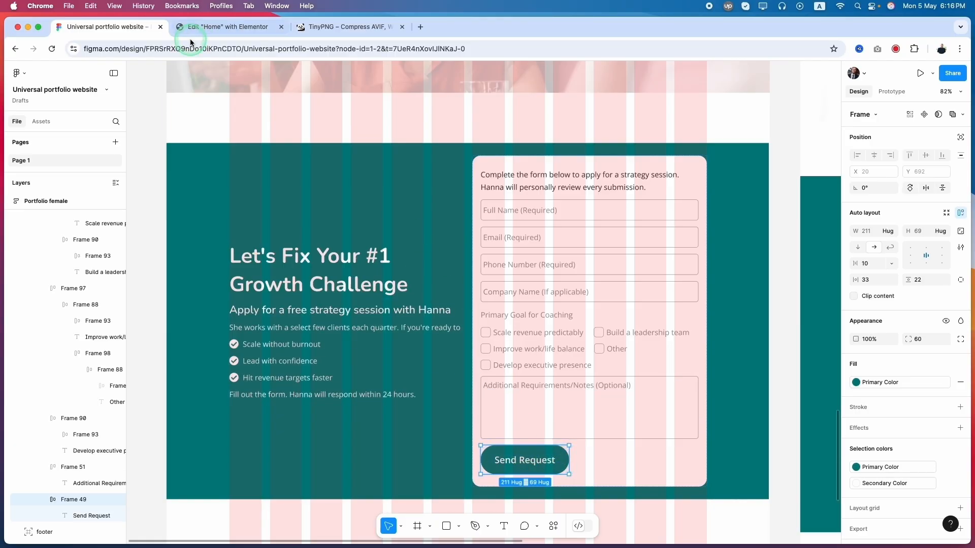
click(199, 26)
click(26, 462)
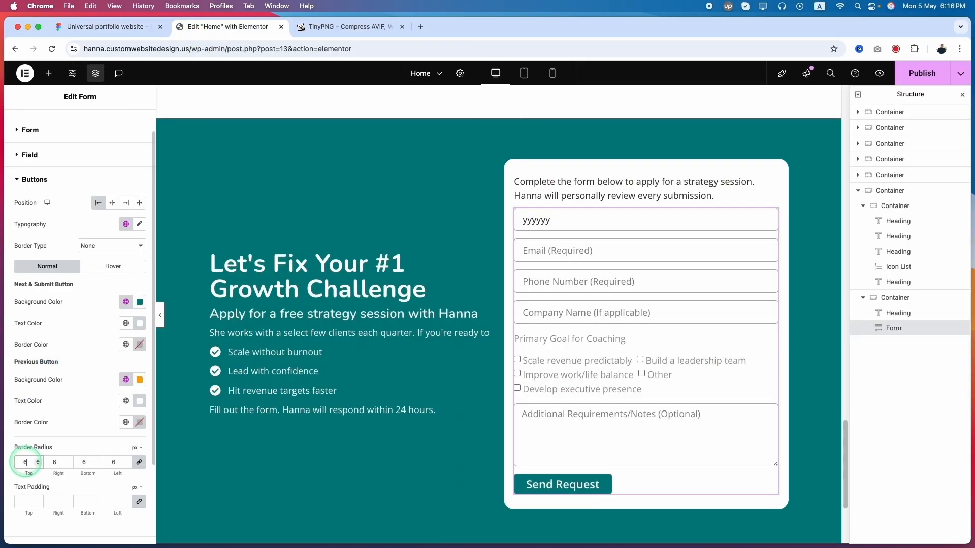
text(60)
Unlink the form button's text padding and set it to 22 px top and bottom and 33 px right and left.
click(23, 501)
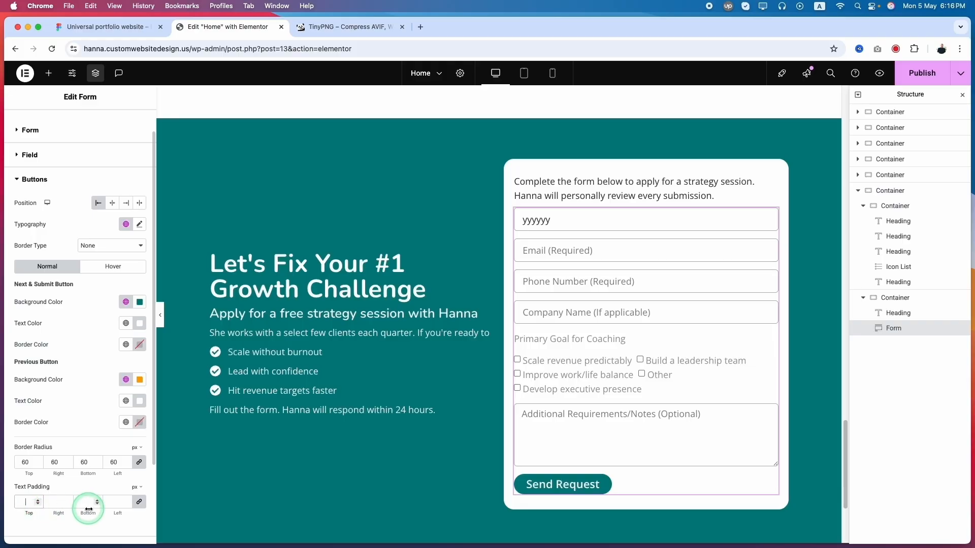
click(36, 505)
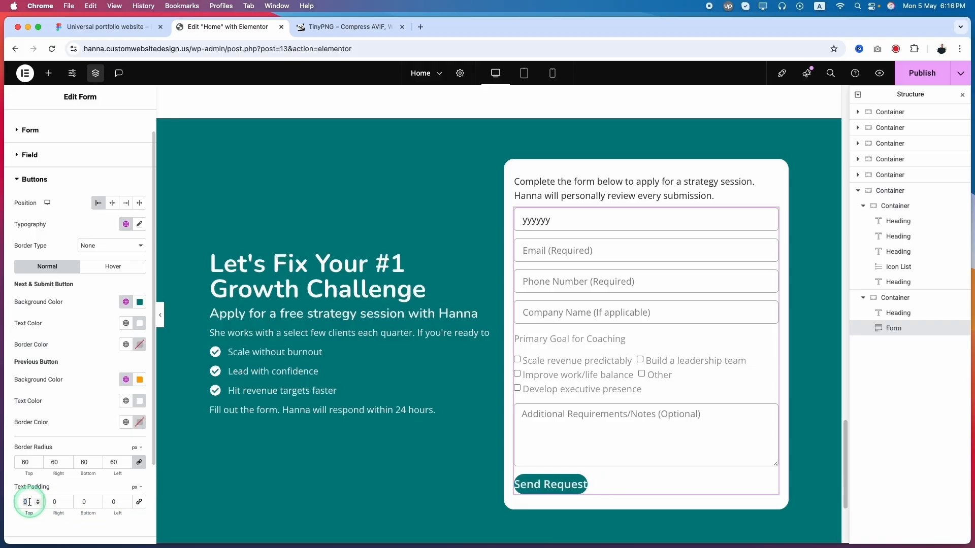
key(Tab)
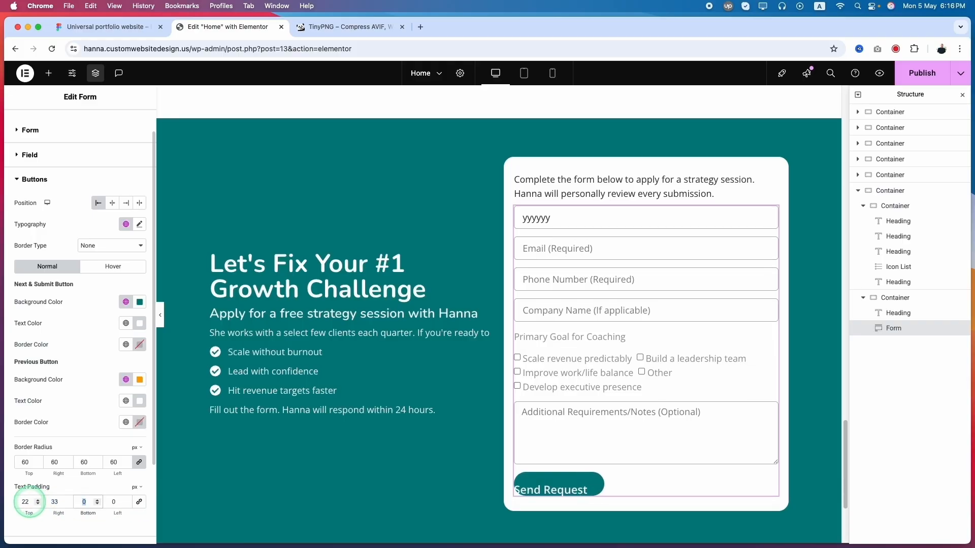
text(22)
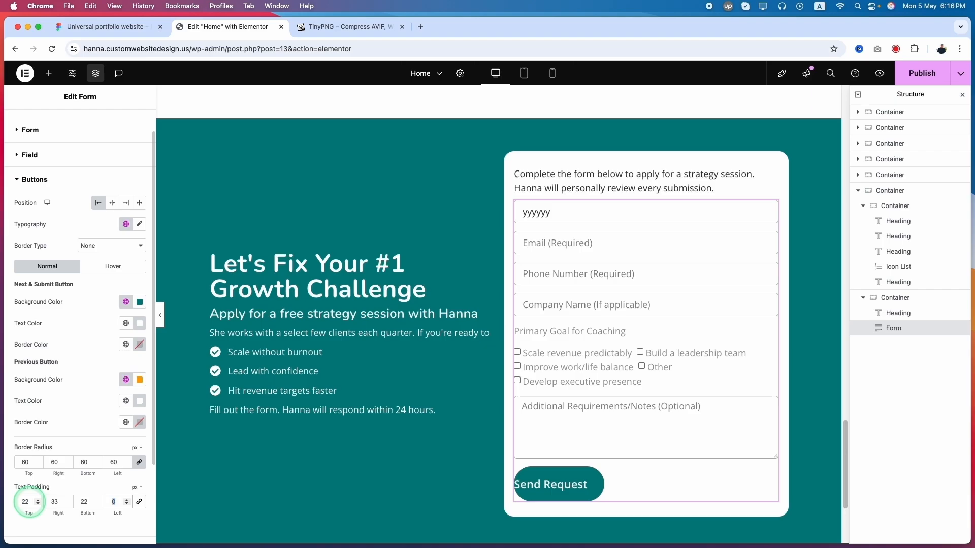
text(33)
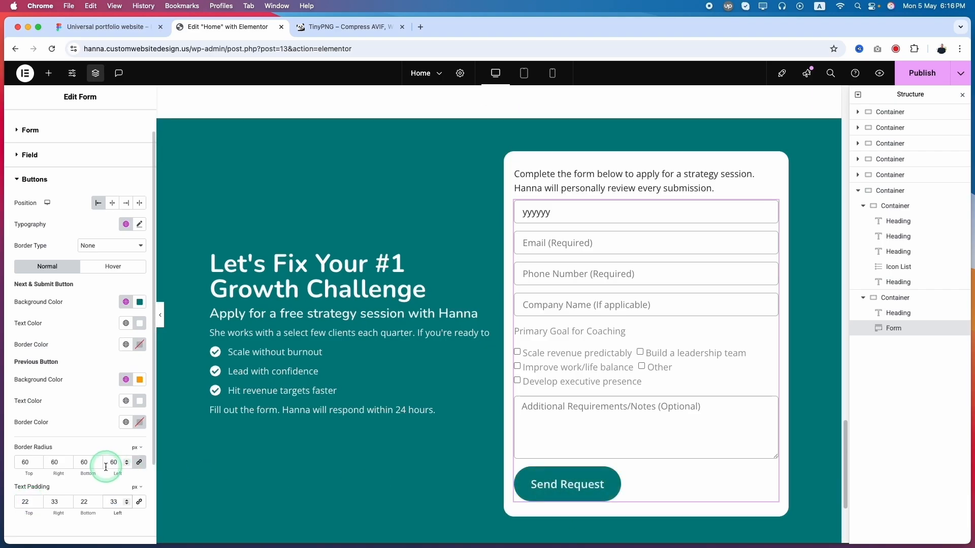
Assign a global typography preset to the form's messages.
scroll(76, 457, down, 4)
click(37, 446)
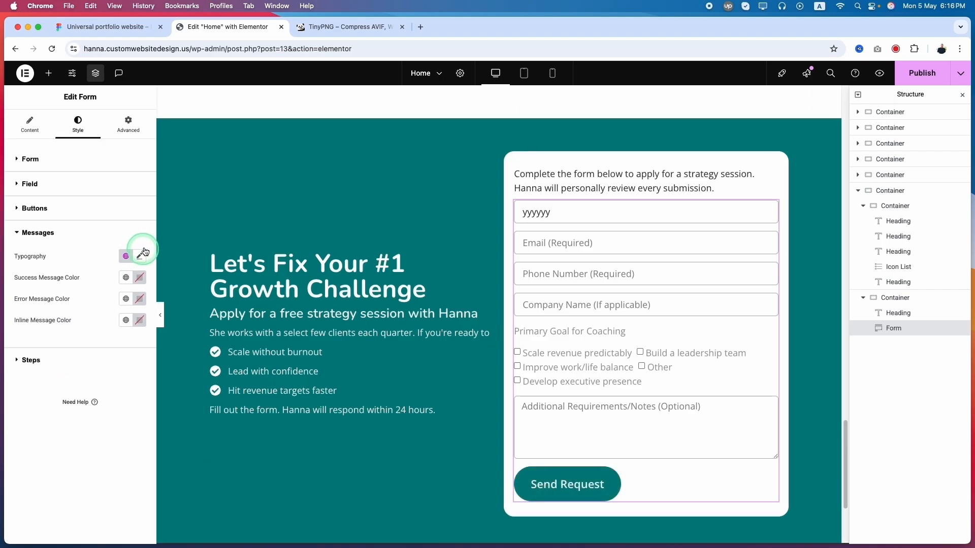
click(126, 256)
click(50, 371)
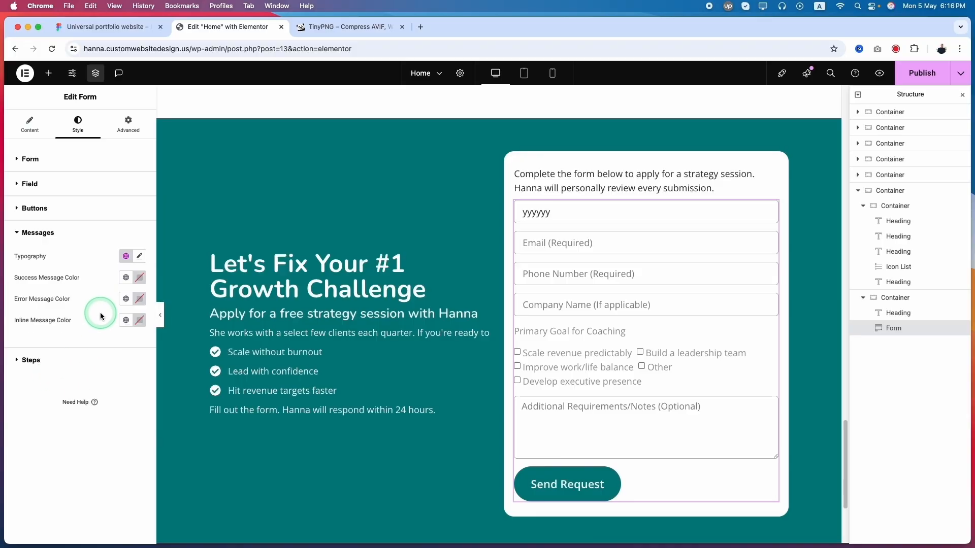
Set the form's success message color to green #00C53D.
click(125, 278)
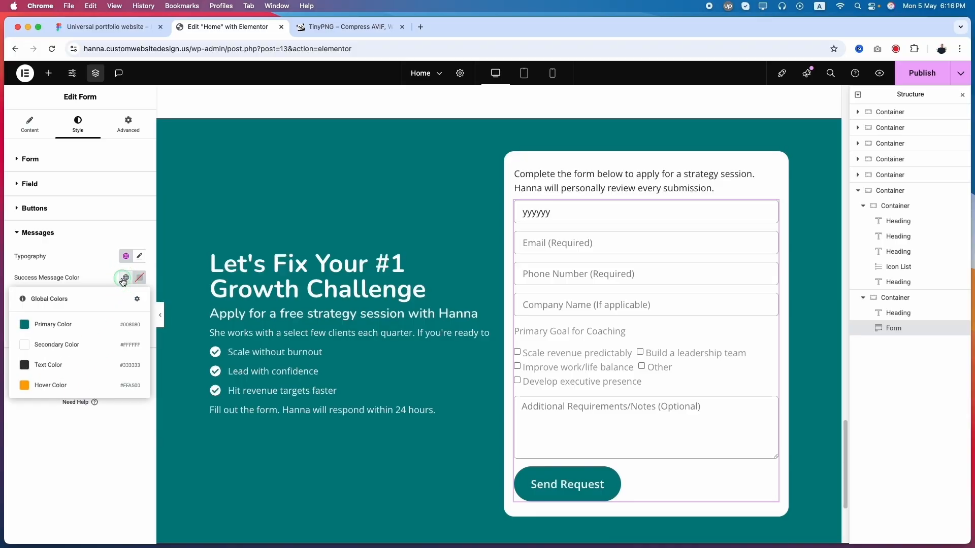
click(124, 277)
click(140, 278)
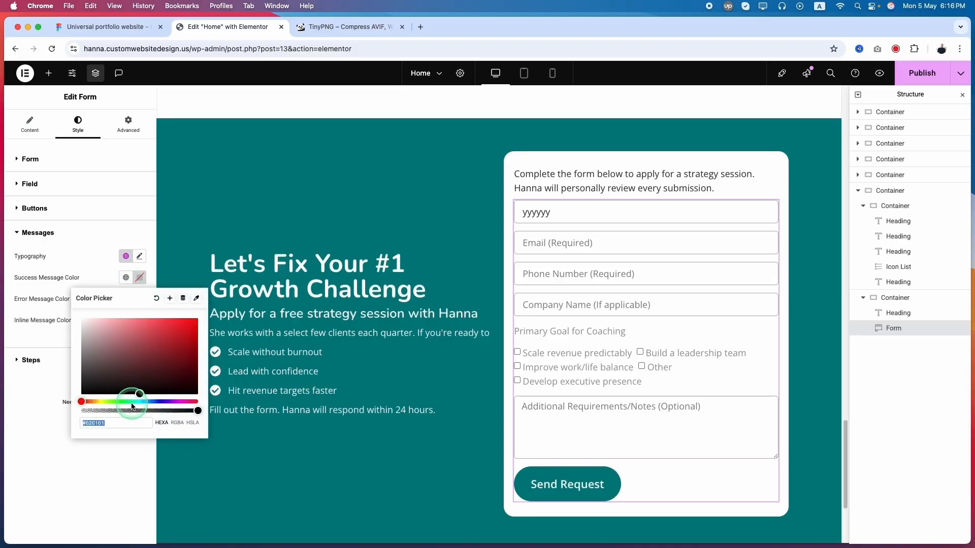
drag(129, 402, 206, 336)
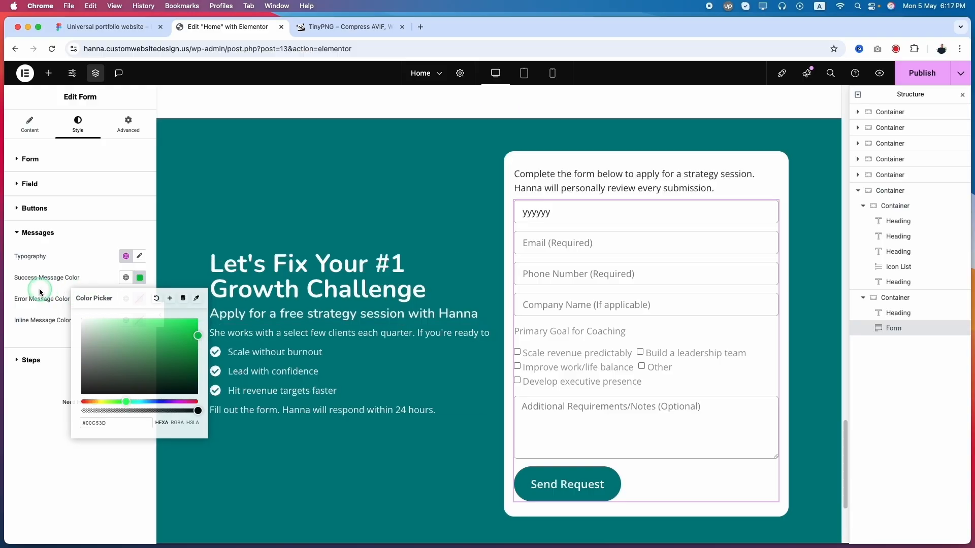
Set the form's error message color to a dark red.
click(134, 302)
click(140, 304)
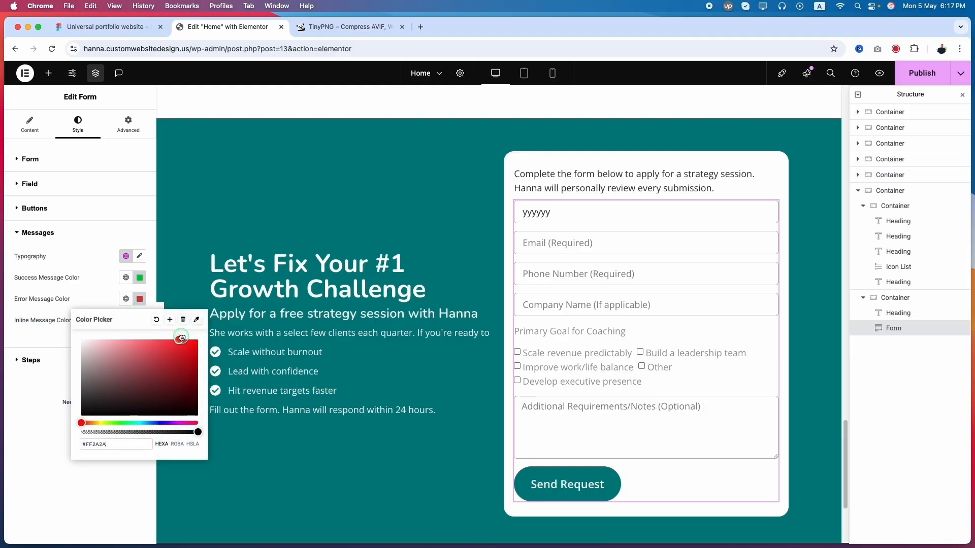
drag(181, 338, 202, 359)
click(35, 309)
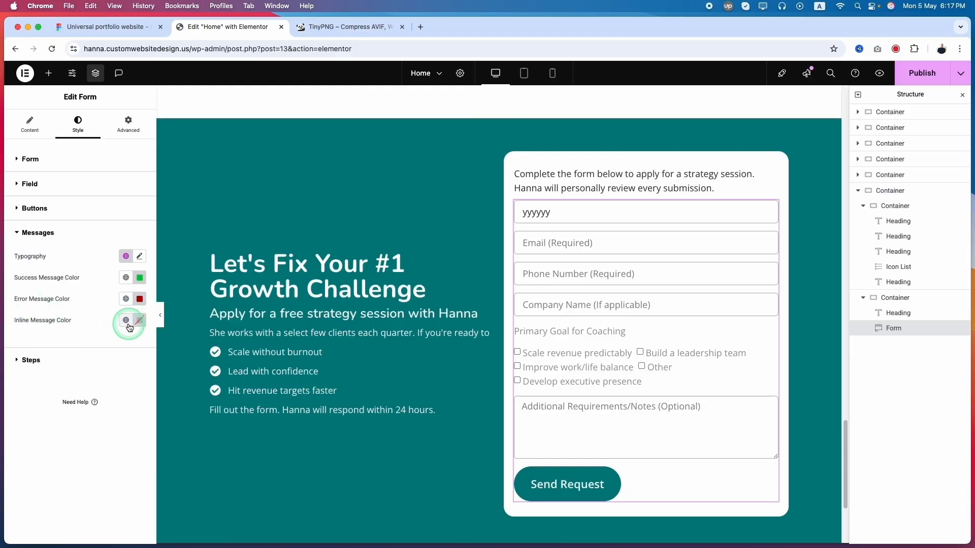
Set the Additional Requirements/Notes textarea to 5 rows.
click(47, 361)
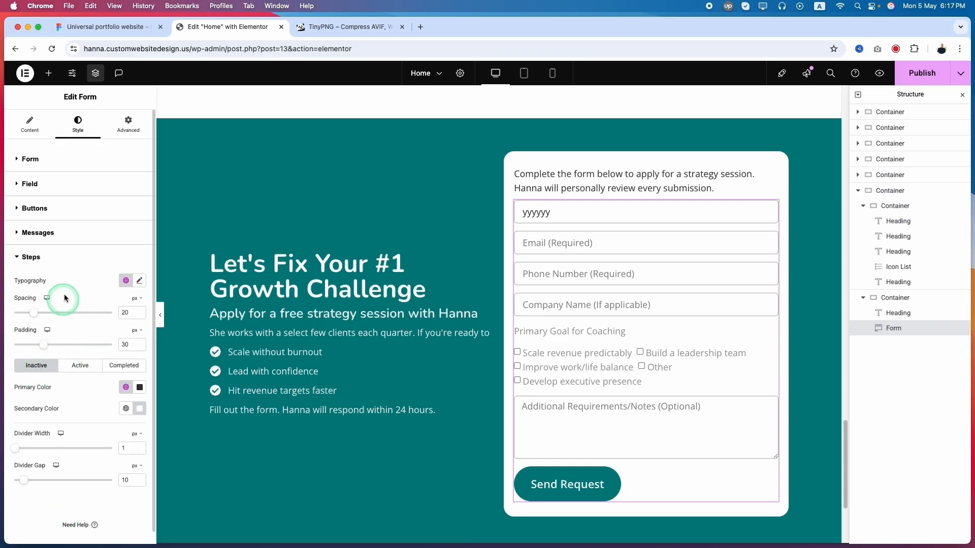
click(46, 257)
click(33, 184)
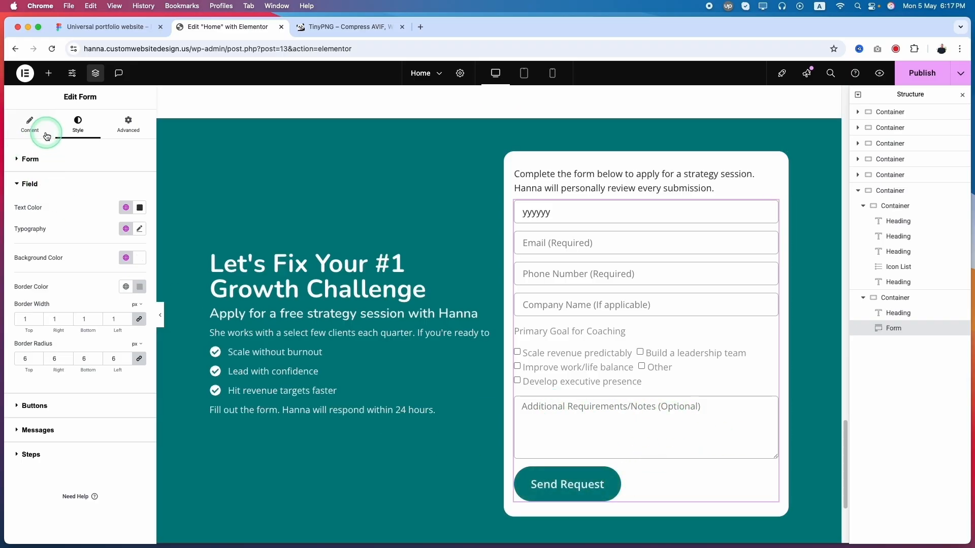
click(30, 125)
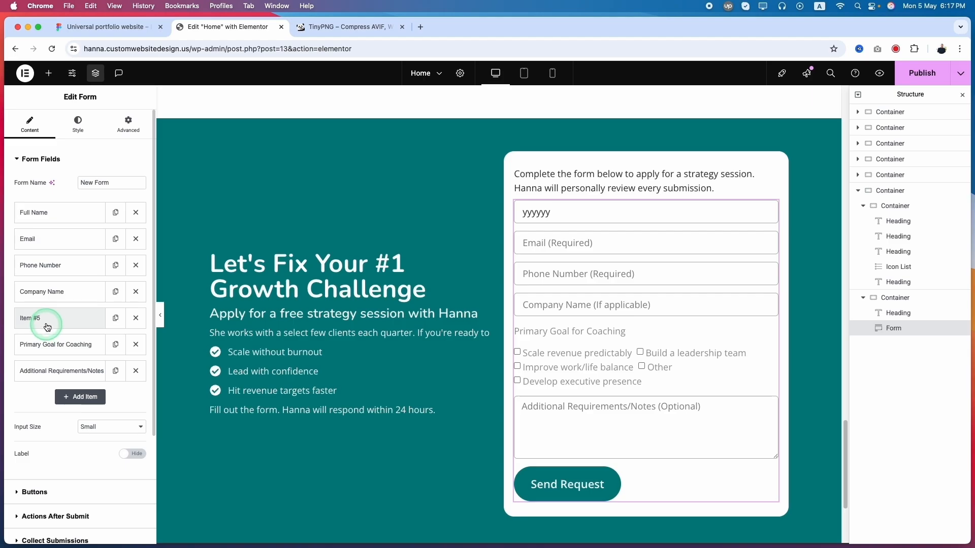
click(44, 370)
scroll(49, 378, down, 2)
scroll(49, 379, down, 2)
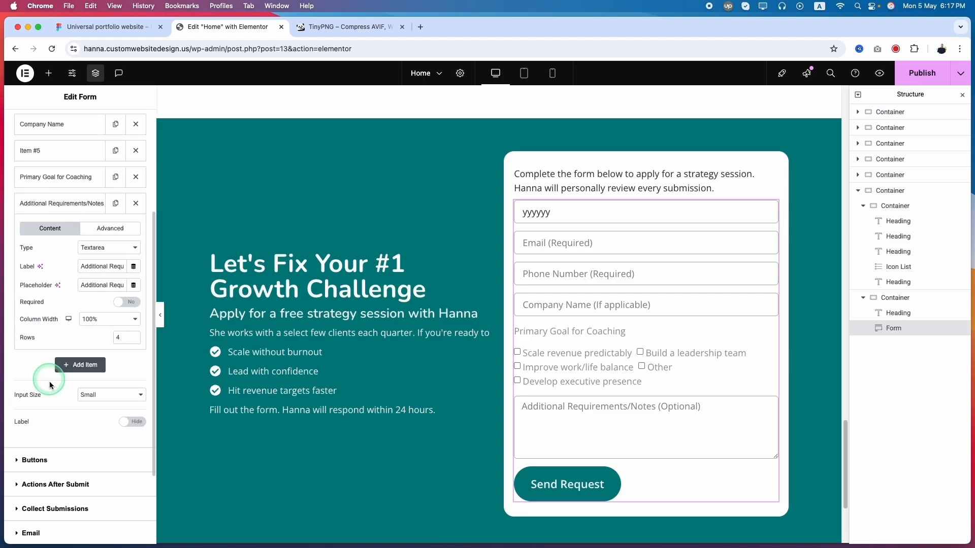
key(Up)
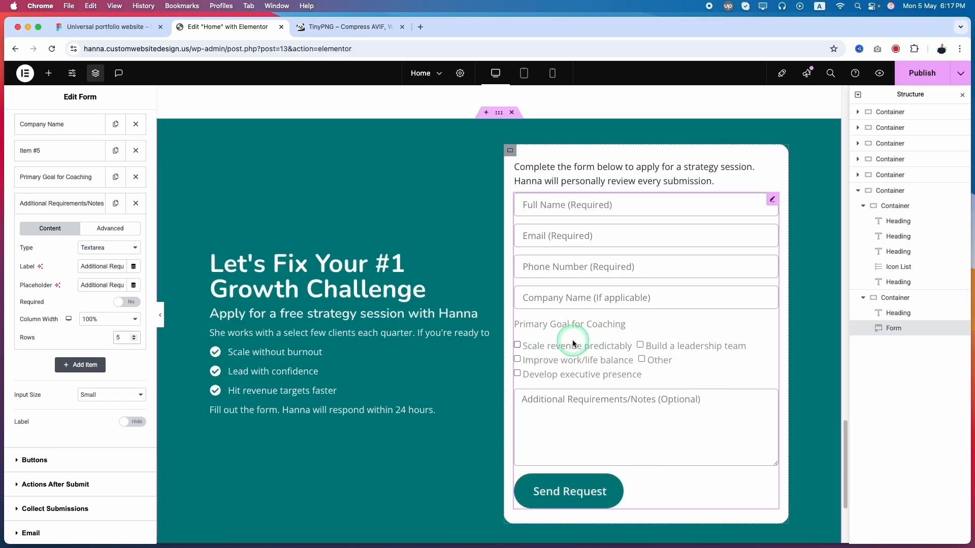
Review the form's style settings and the options of the Primary Goal for Coaching checkbox field.
scroll(70, 251, up, 5)
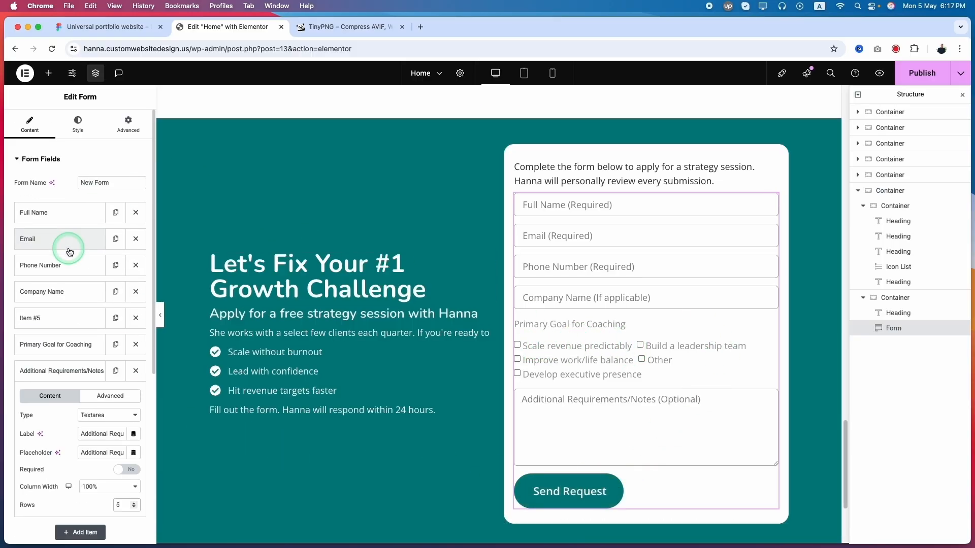
click(71, 126)
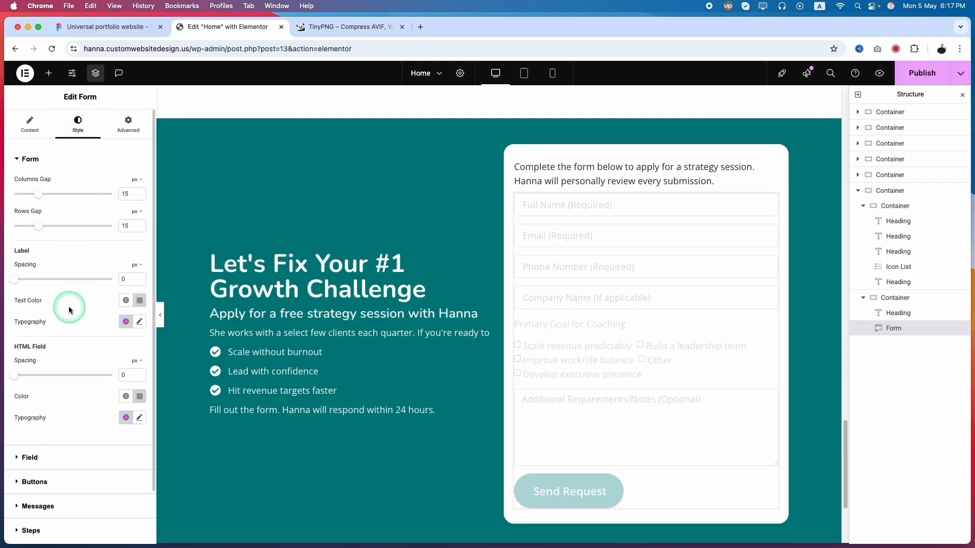
scroll(68, 406, down, 2)
scroll(67, 405, up, 2)
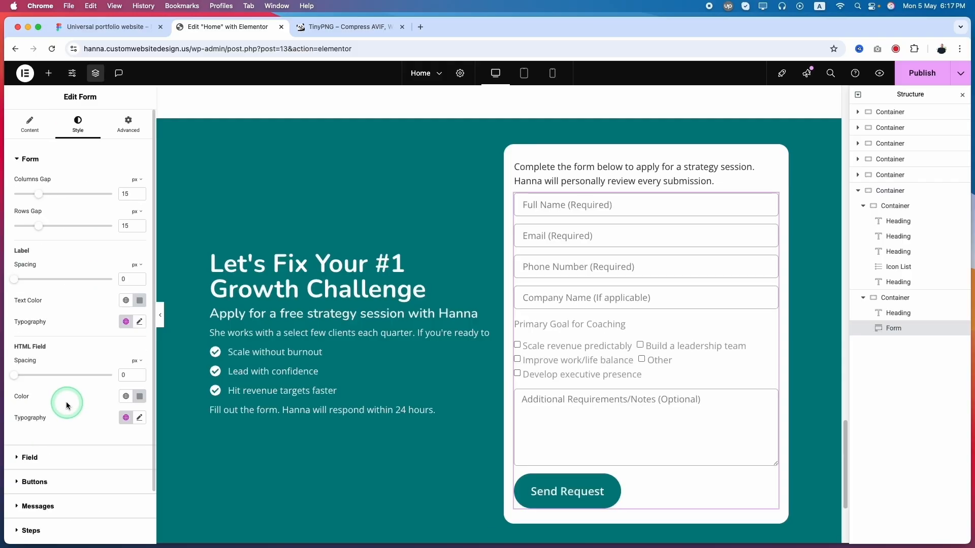
click(31, 530)
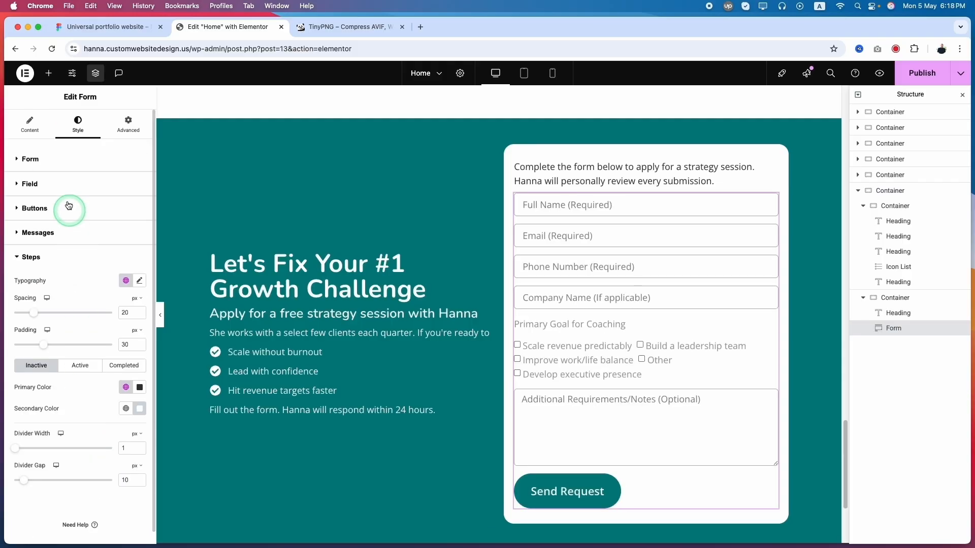
click(41, 130)
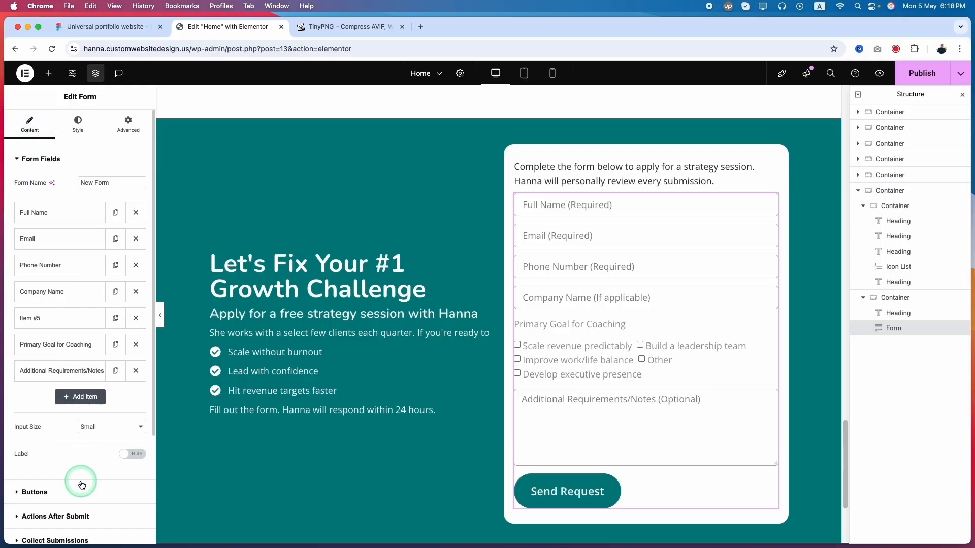
click(617, 351)
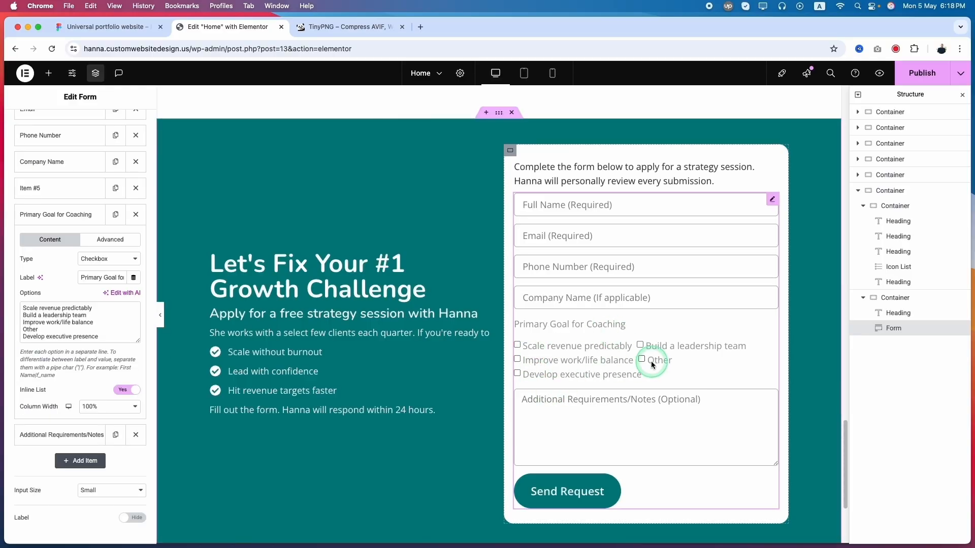
click(643, 361)
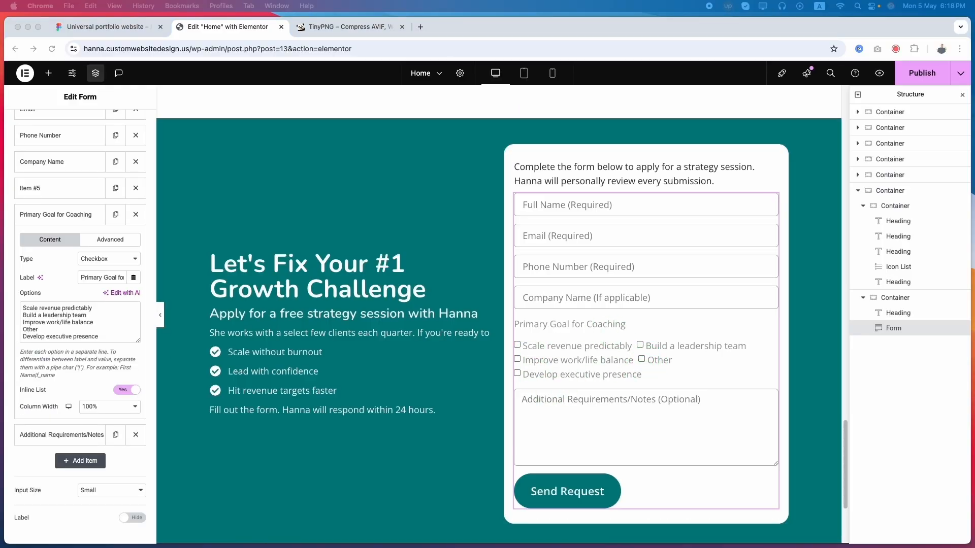
click(517, 345)
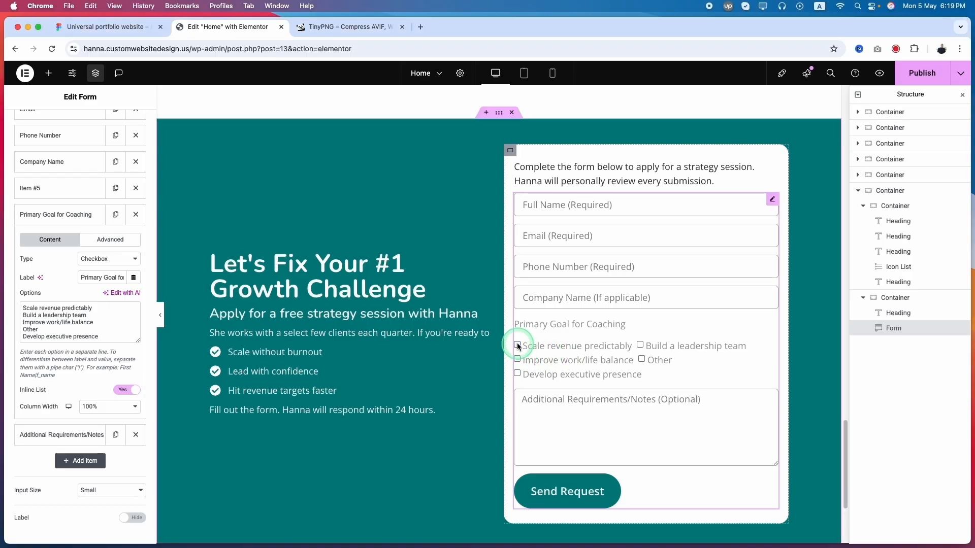
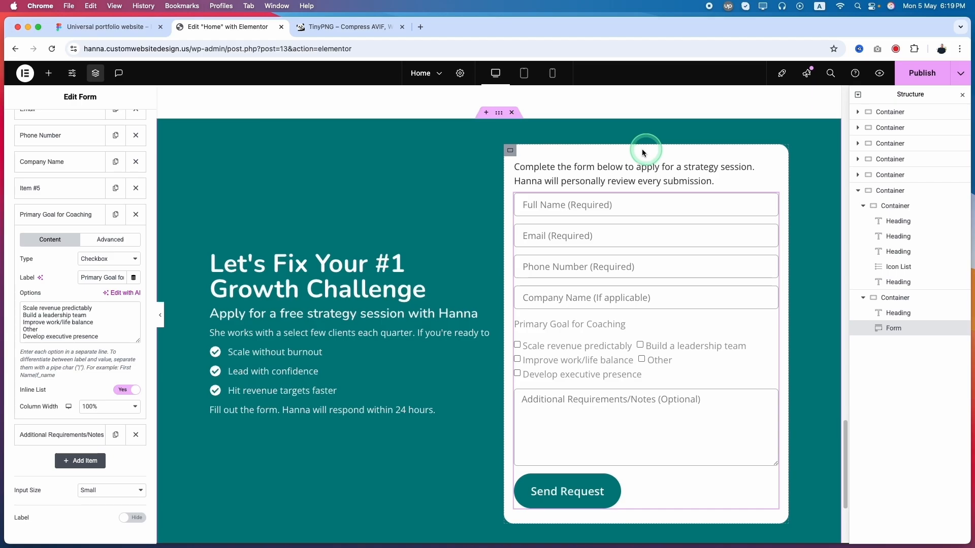
Check the form's button content settings and save the Home page as a draft.
scroll(465, 368, down, 5)
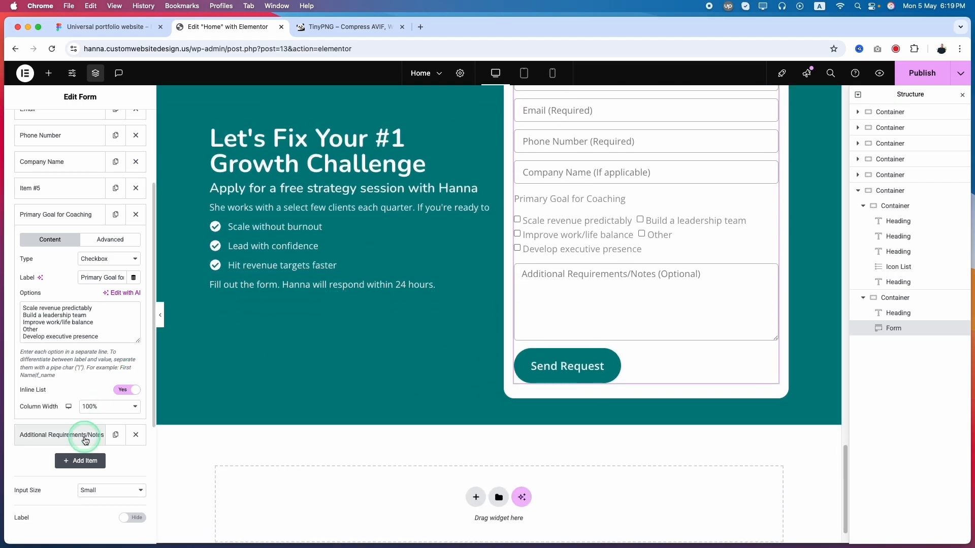
scroll(84, 441, down, 5)
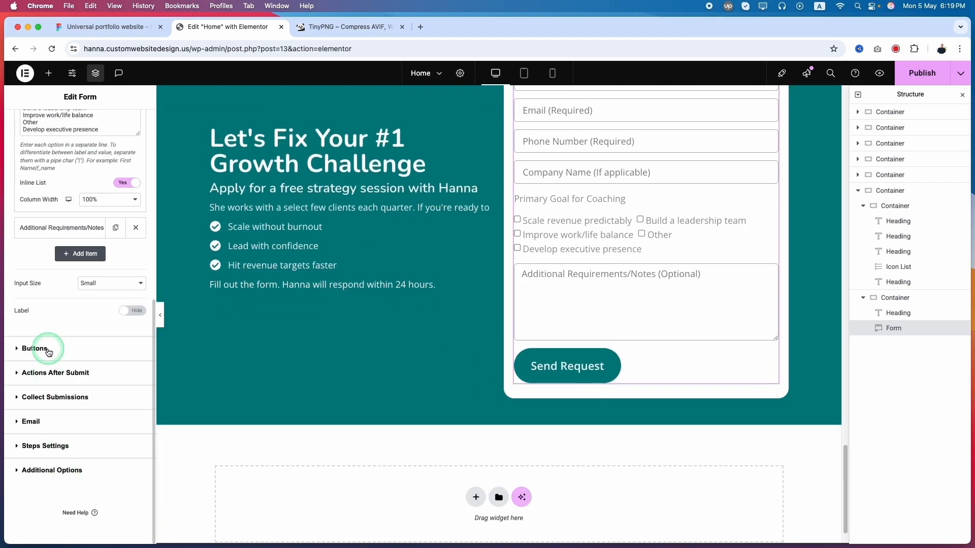
click(48, 349)
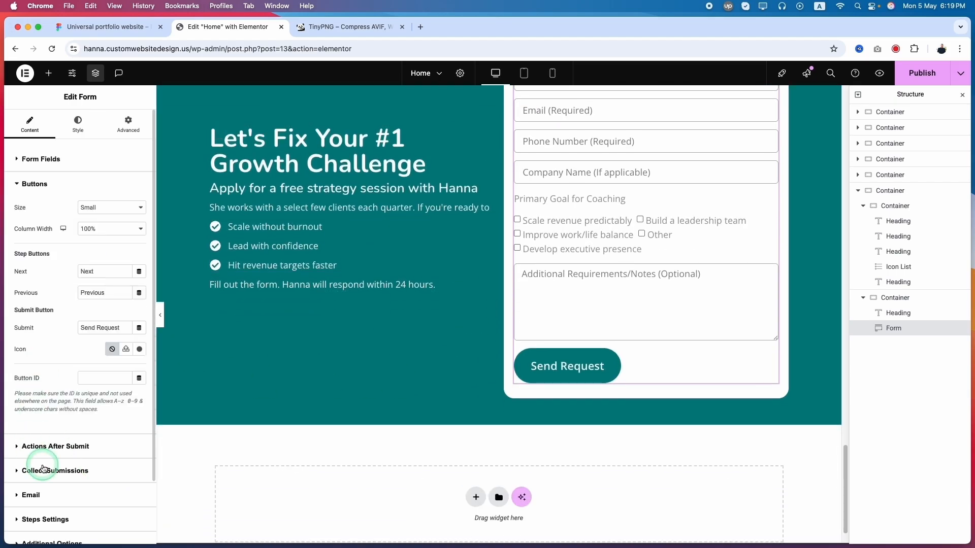
click(46, 189)
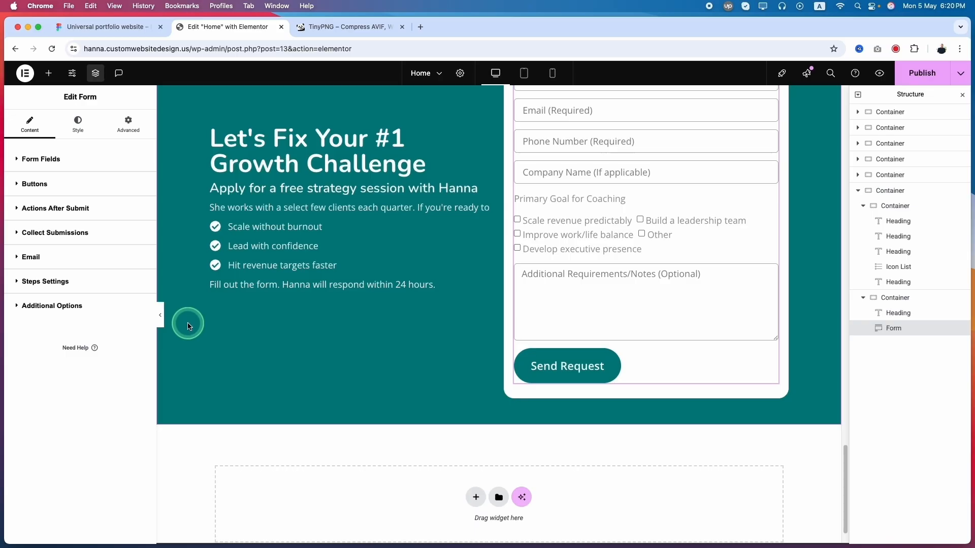
click(960, 73)
click(925, 100)
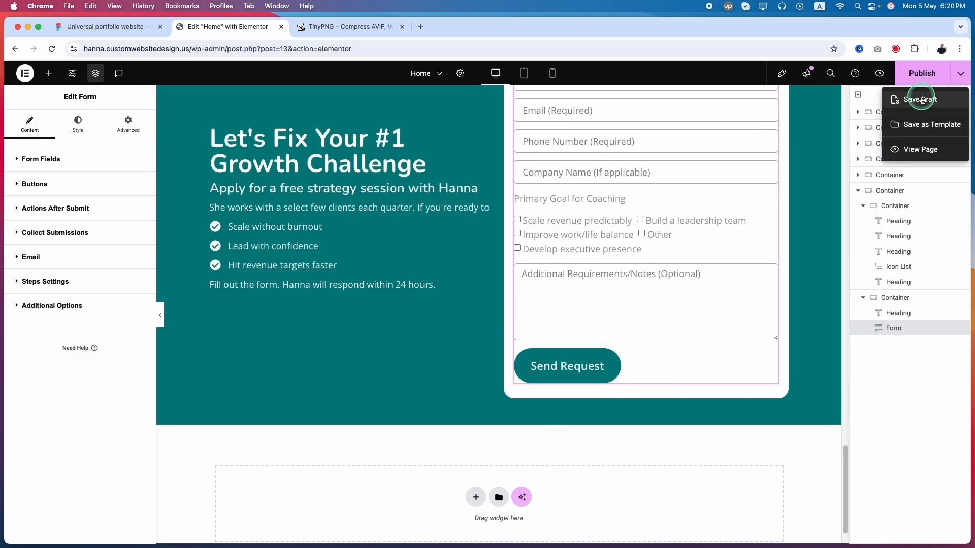